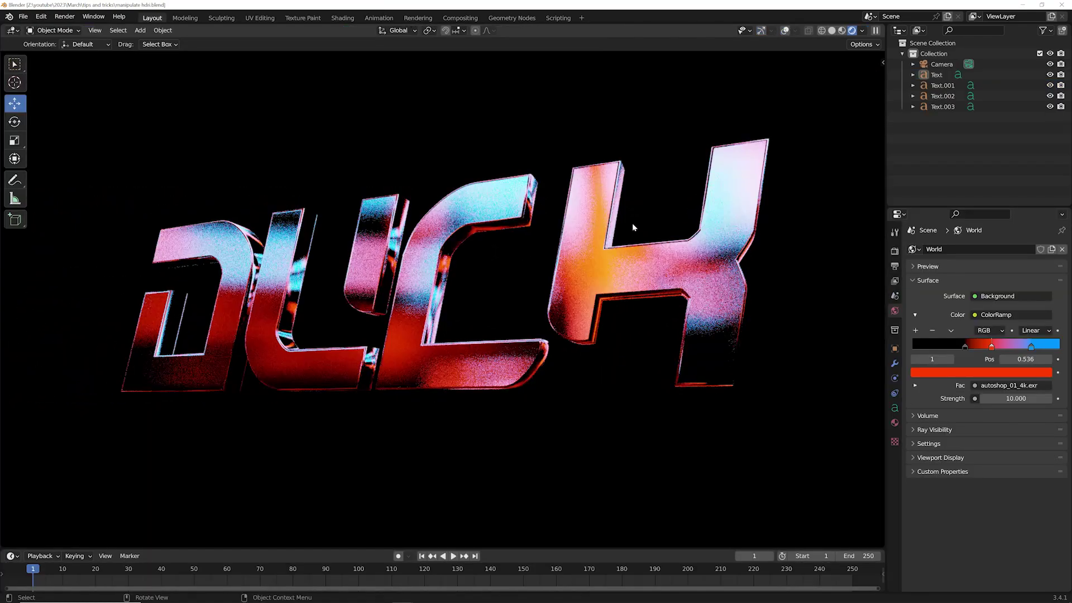
{"action": "middle_click_drag", "start_coordinate": [633, 227], "coordinate": [593, 249]}
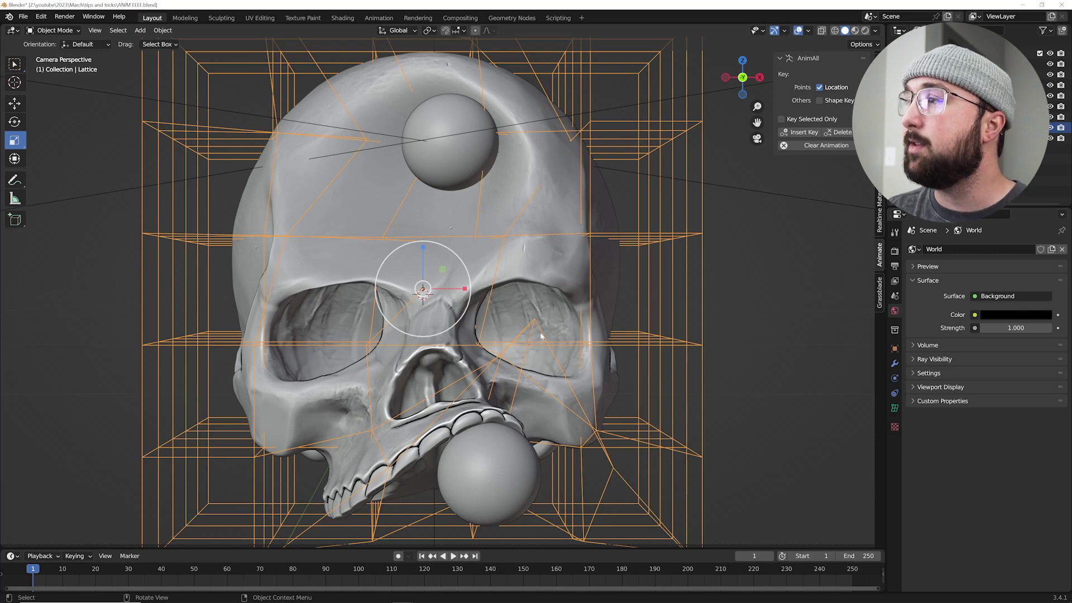
- Edit the lattice around the skull and move its selected control point down with smooth proportional editing
{"action": "key", "text": "Tab"}
{"action": "key", "text": "g"}
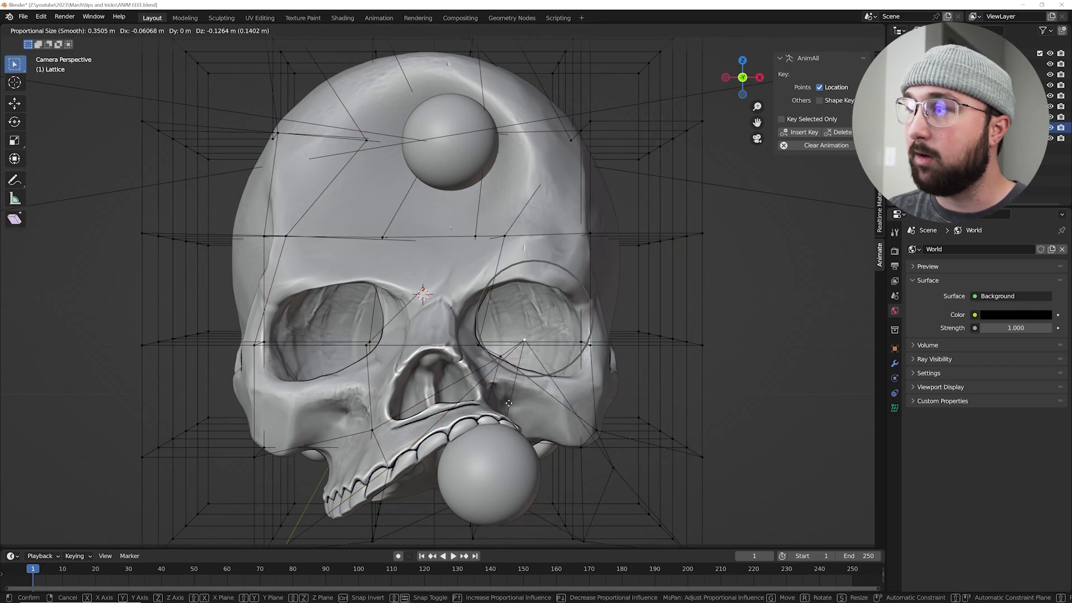
{"action": "right_click", "coordinate": [538, 290]}
{"action": "key", "text": "g"}
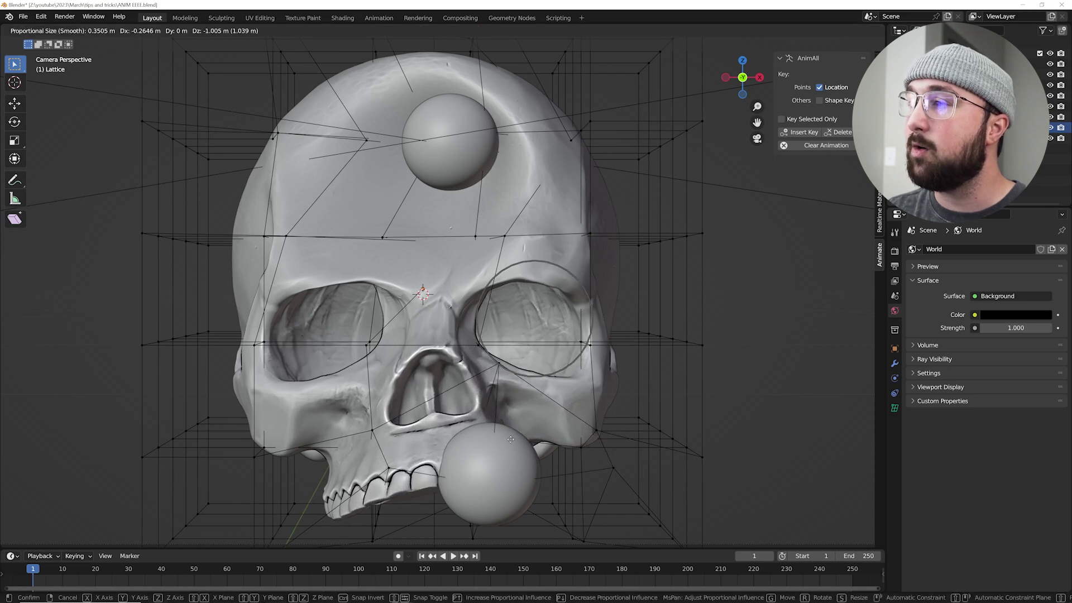
{"action": "left_click", "coordinate": [619, 187]}
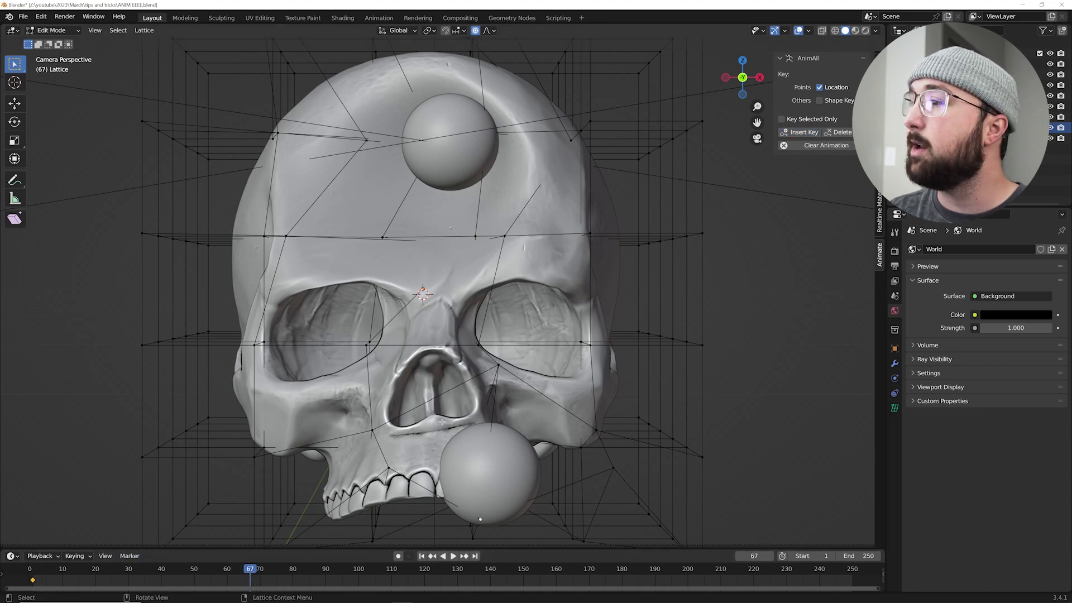
- At frame 67, move the lattice point about 0.24 m in X and 1.19 m in Z, and insert an AnimAll key
{"action": "key", "text": "g"}
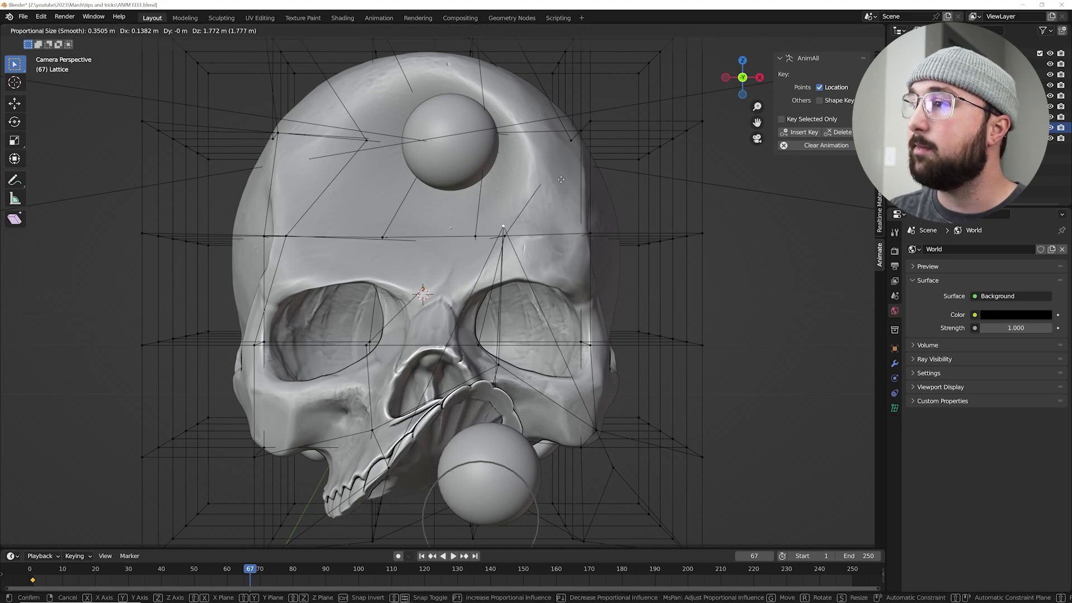
{"action": "left_click", "coordinate": [581, 264]}
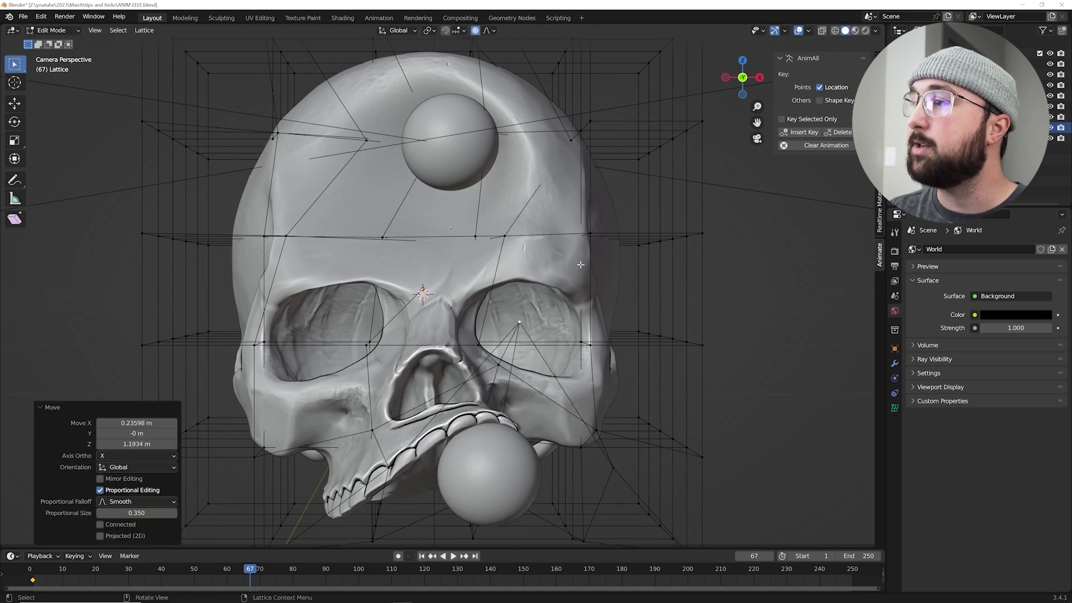
{"action": "left_click", "coordinate": [811, 131]}
- Play the lattice animation from the first frame to check the skull's deformation
{"action": "left_click", "coordinate": [422, 556]}
{"action": "key", "text": "space"}
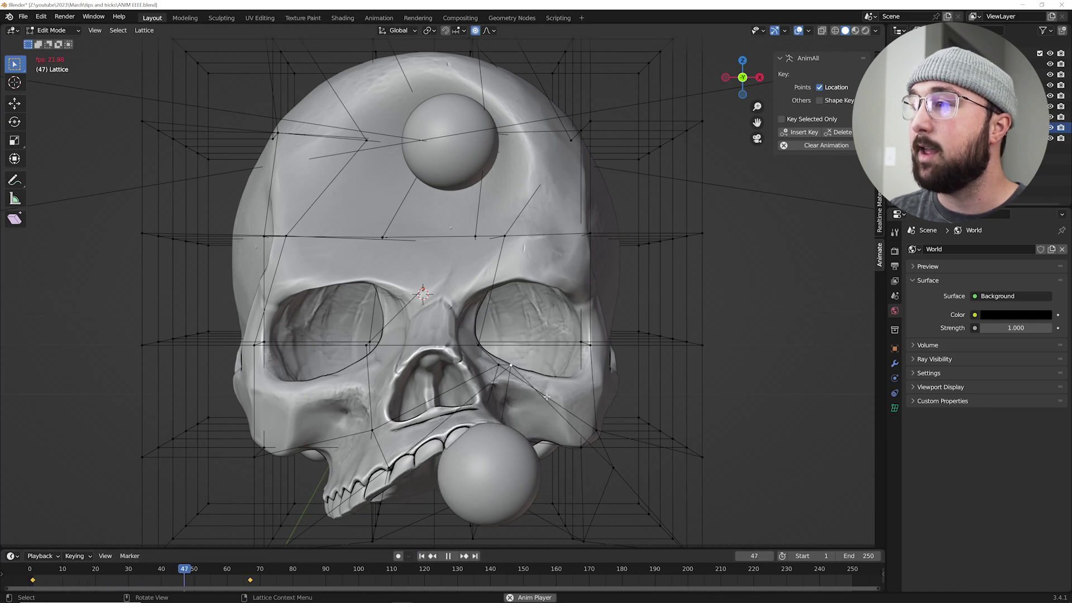
{"action": "key", "text": "space"}
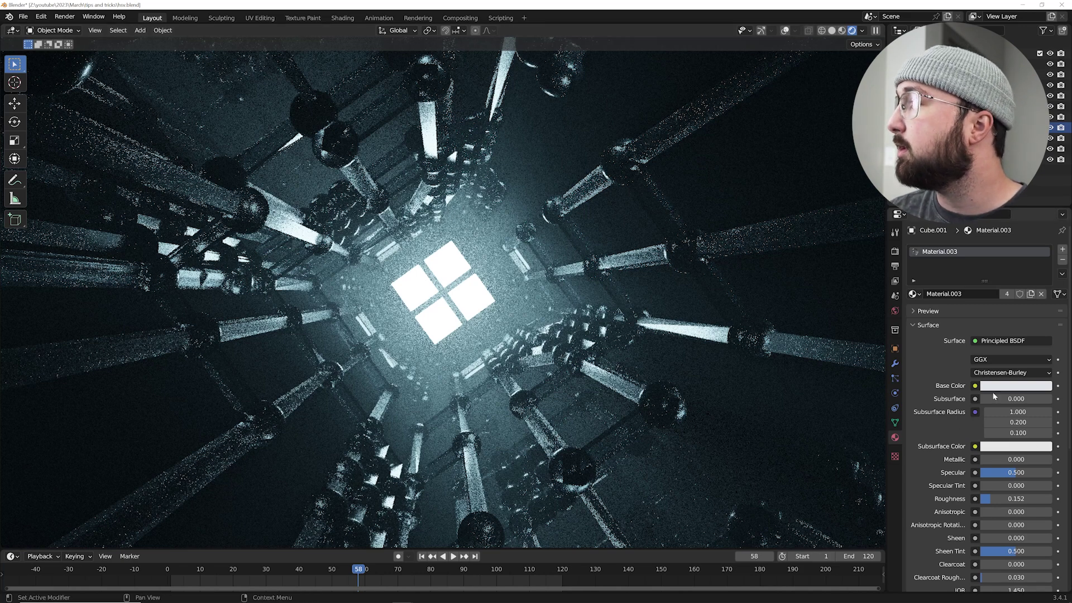
- Brighten the base color of Material.003 to white and adjust its tint on the color wheel
{"action": "left_click", "coordinate": [1011, 386]}
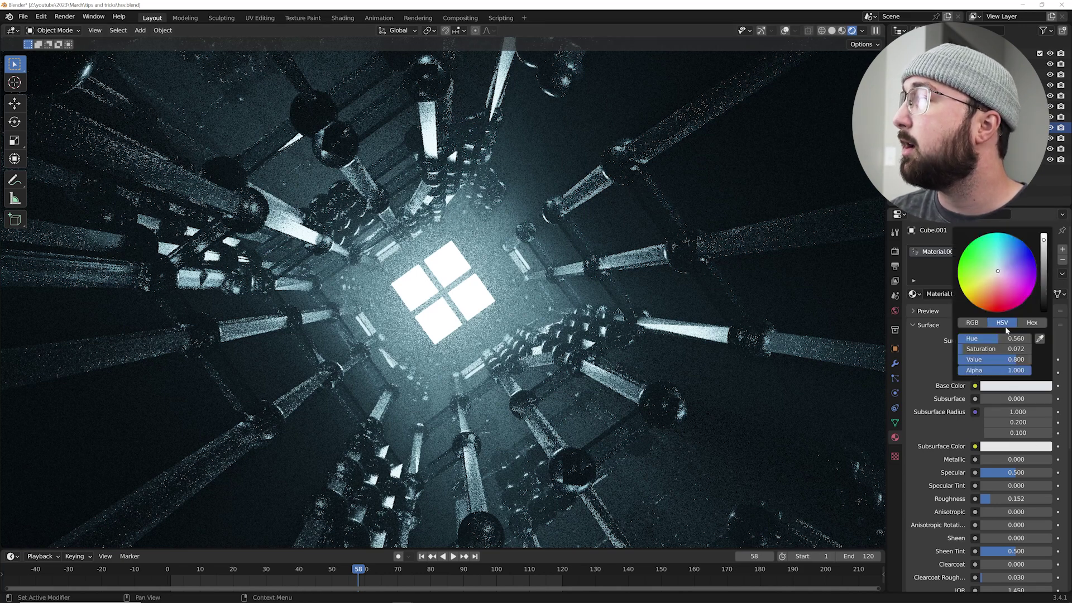
{"action": "double_click", "coordinate": [1014, 360]}
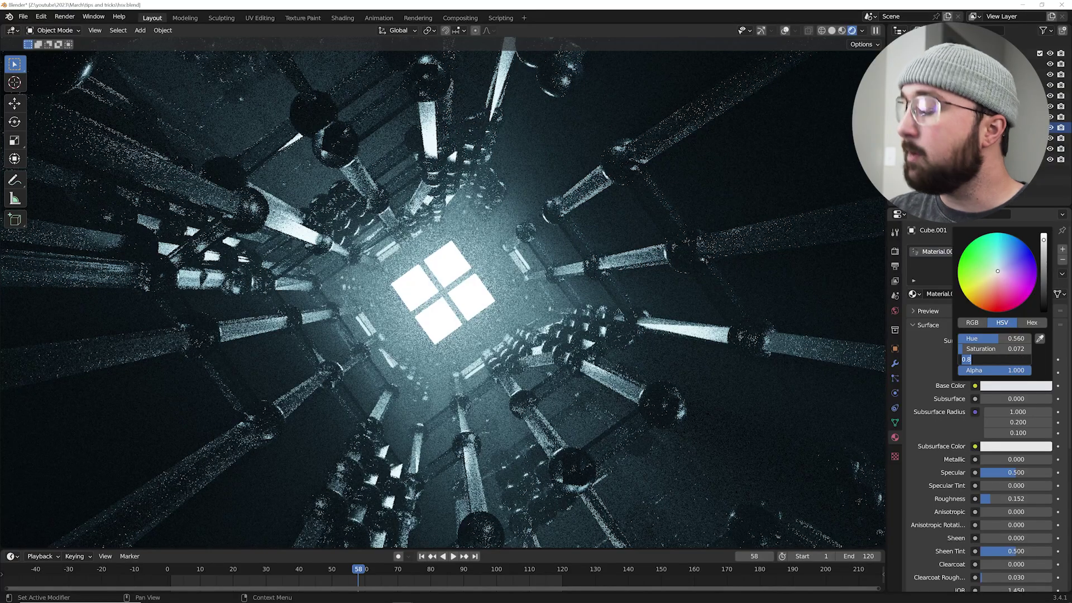
{"action": "key", "text": "Return"}
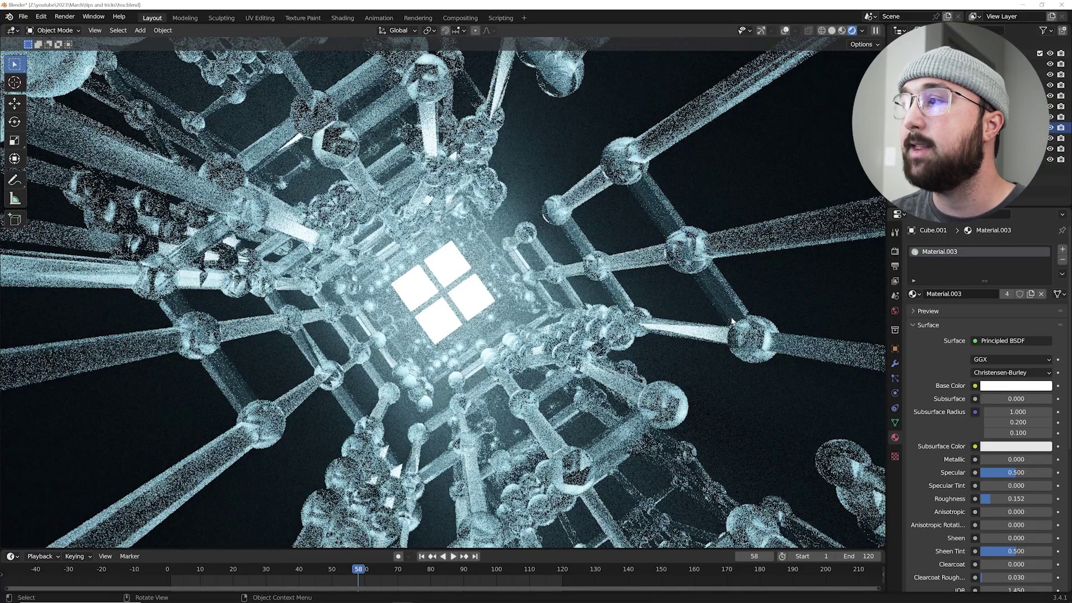
{"action": "left_click", "coordinate": [1021, 388]}
{"action": "left_click_drag", "start_coordinate": [1001, 290], "coordinate": [1024, 263]}
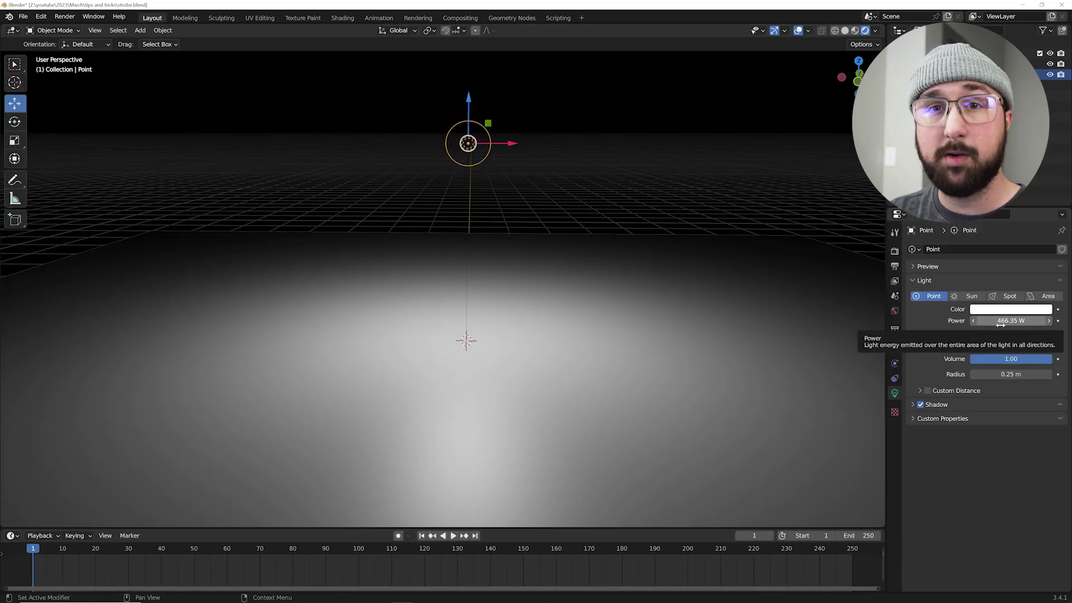
- Keyframe the point light's power at frame 1, and set the power to 0 W at frame 70
{"action": "left_click", "coordinate": [1058, 321]}
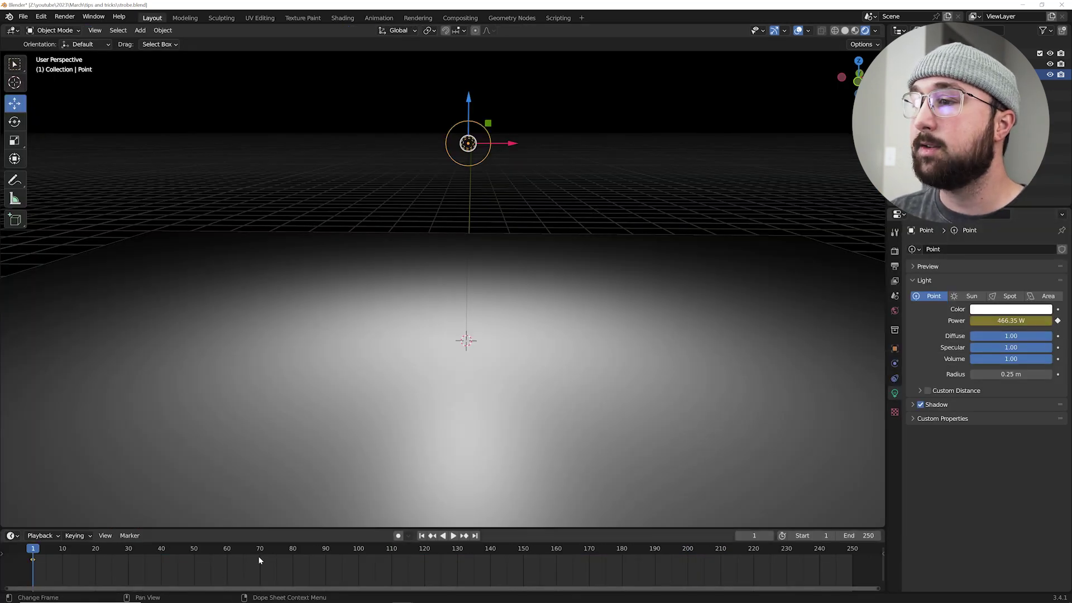
{"action": "left_click", "coordinate": [260, 555]}
{"action": "left_click", "coordinate": [1010, 321]}
{"action": "type", "text": "0"}
{"action": "key", "text": "Return"}
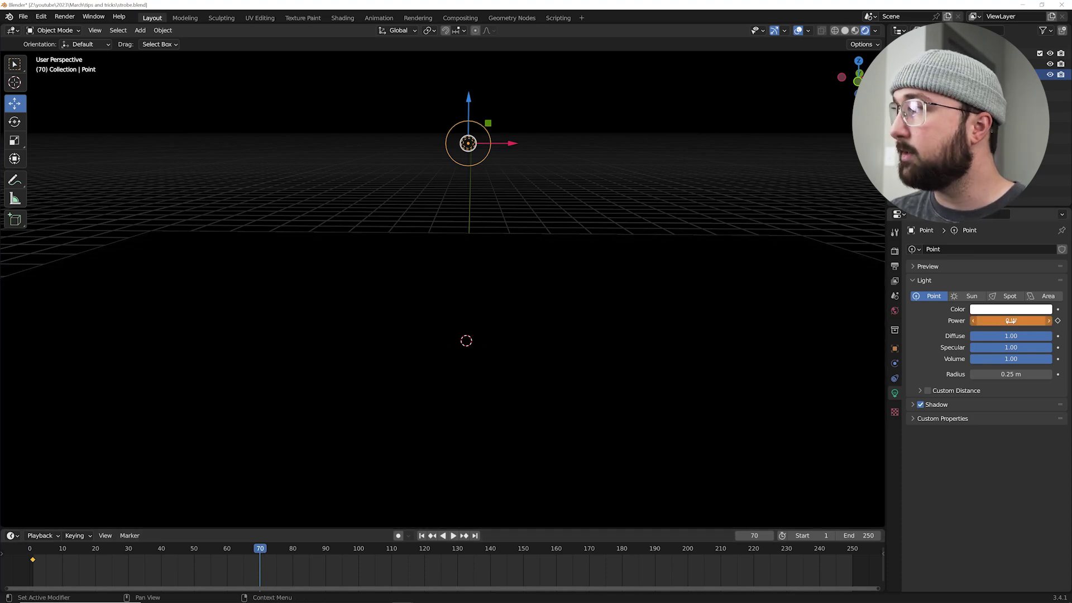
- Keyframe the point light's power at about 475 W on frame 132 and at 0 W on frame 246
{"action": "left_click", "coordinate": [463, 554]}
{"action": "left_click_drag", "start_coordinate": [1010, 321], "coordinate": [1061, 321]}
{"action": "left_click", "coordinate": [1058, 321]}
{"action": "key", "text": "space"}
{"action": "left_click", "coordinate": [1010, 321]}
{"action": "type", "text": "0"}
{"action": "key", "text": "Return"}
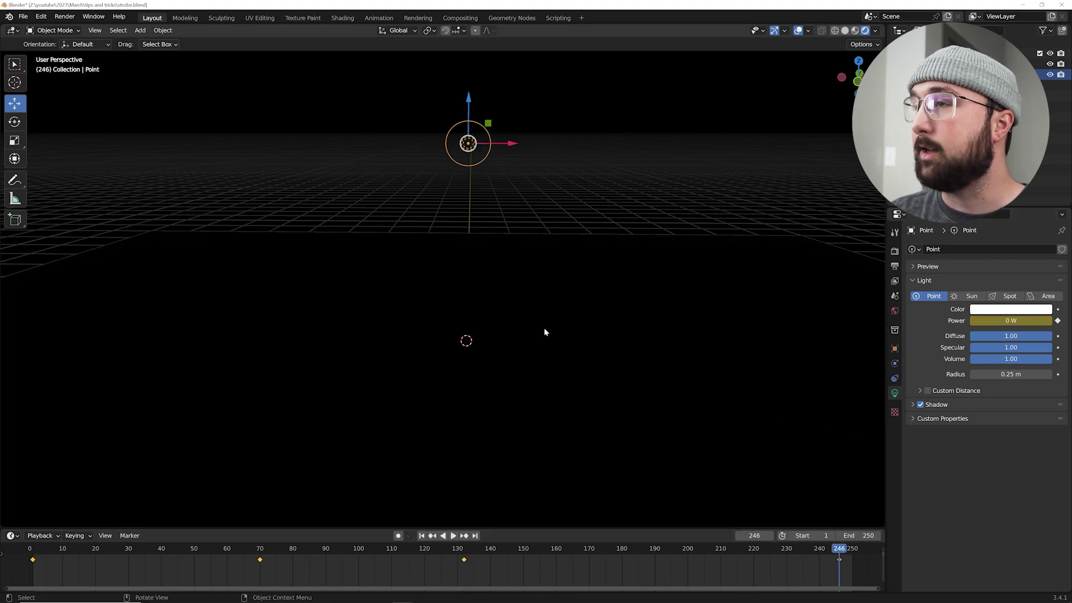
- Switch to the Animation workspace and add a Noise modifier to the light's power curve
{"action": "left_click", "coordinate": [379, 19]}
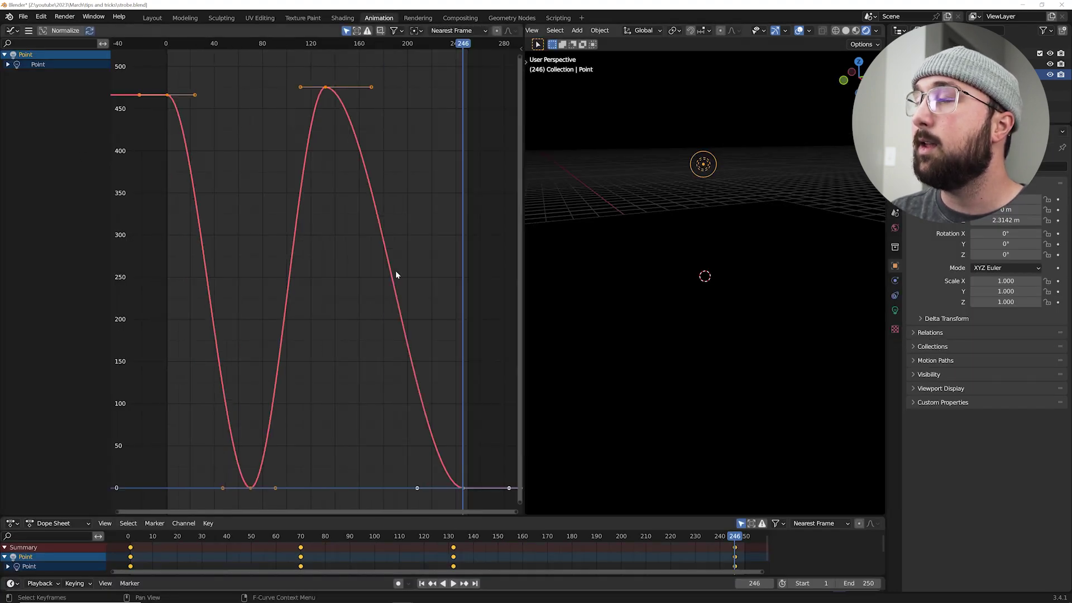
{"action": "key", "text": "n"}
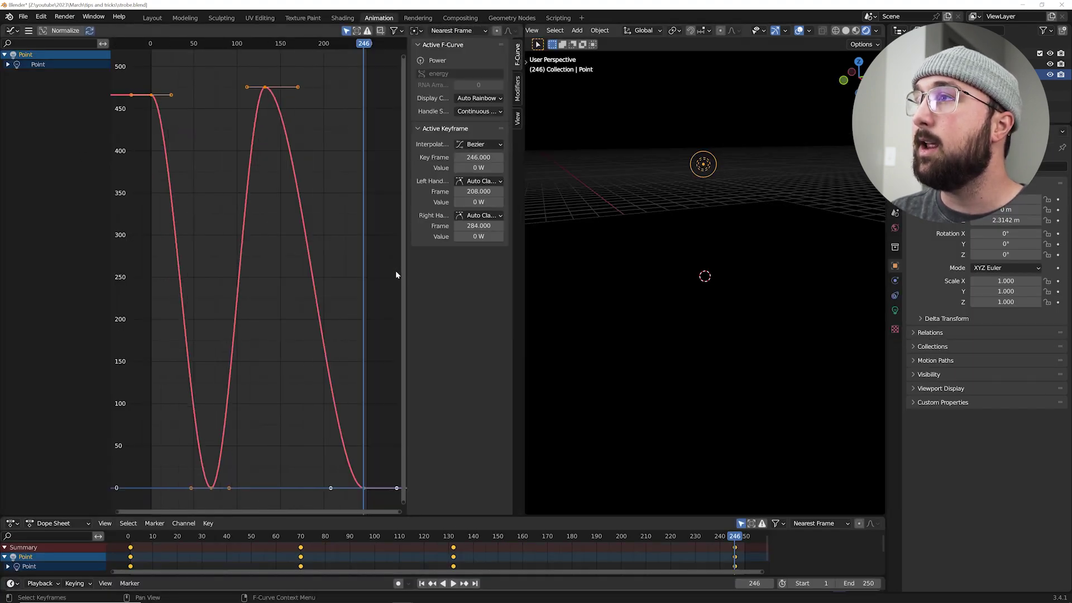
{"action": "left_click", "coordinate": [516, 94]}
{"action": "left_click", "coordinate": [455, 46]}
{"action": "left_click", "coordinate": [452, 105]}
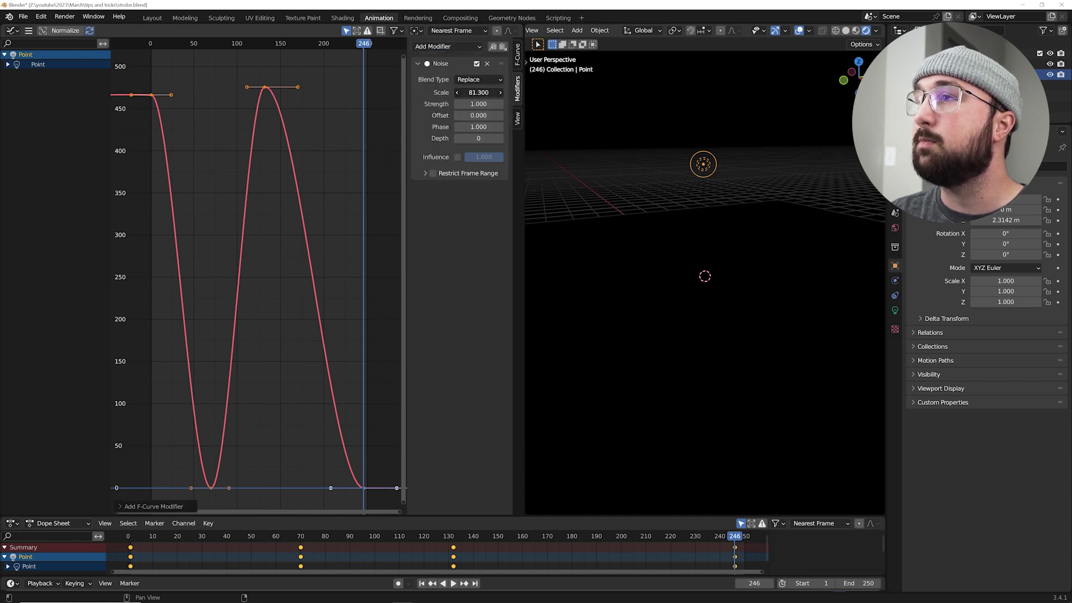
- Set the Noise modifier's strength to 3788.2 and play the animation to check the flicker
{"action": "left_click_drag", "start_coordinate": [478, 104], "coordinate": [600, 104]}
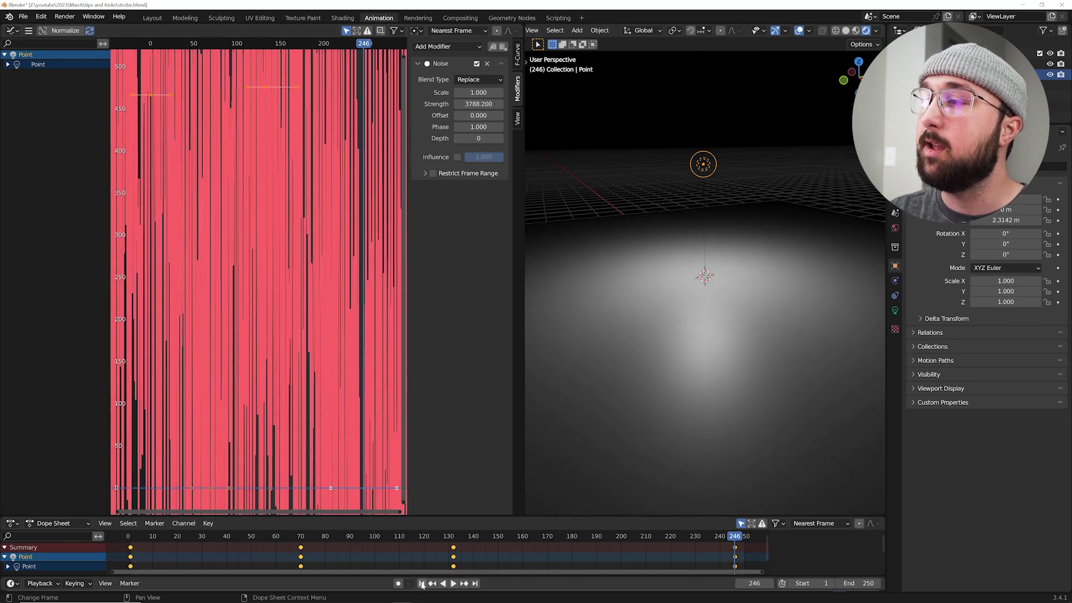
{"action": "key", "text": "space"}
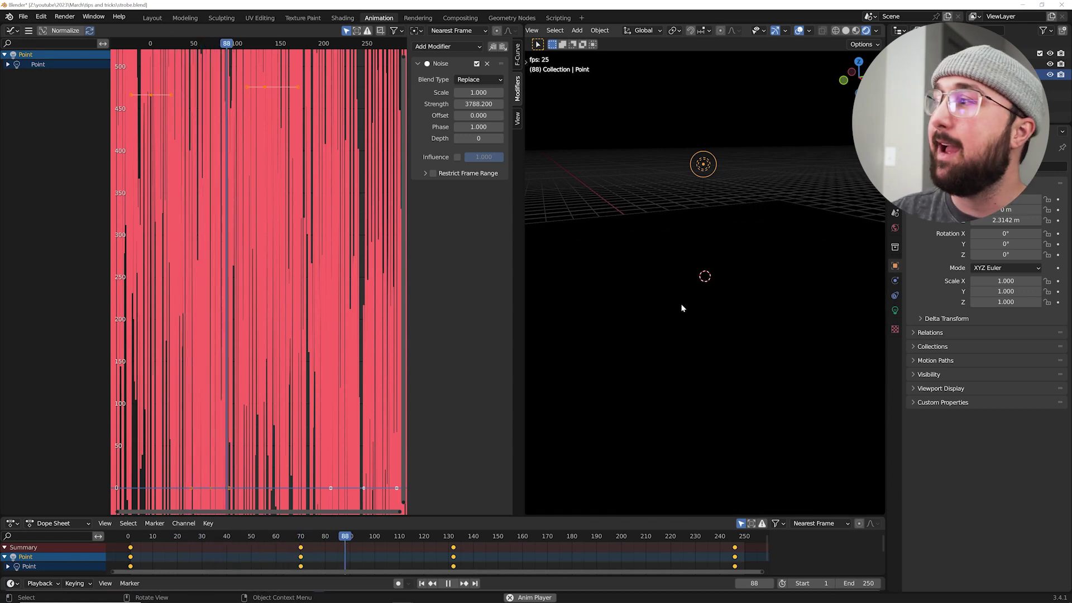
{"action": "key", "text": "space"}
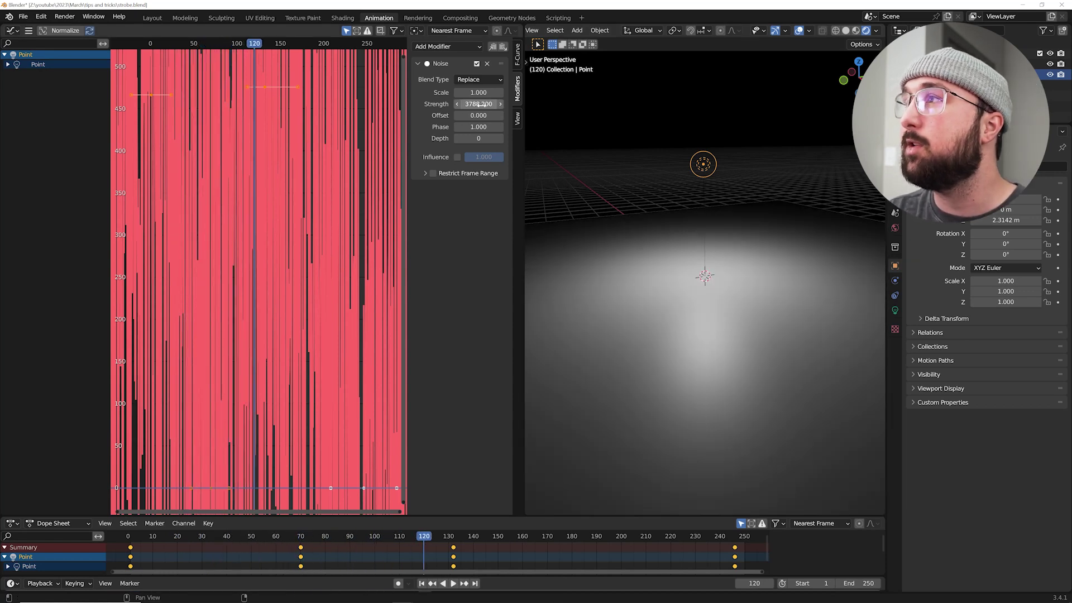
- Try a Noise scale of 3.99 during playback, return it to 1 and replay the strobe
{"action": "left_click_drag", "start_coordinate": [478, 92], "coordinate": [645, 92]}
{"action": "key", "text": "space"}
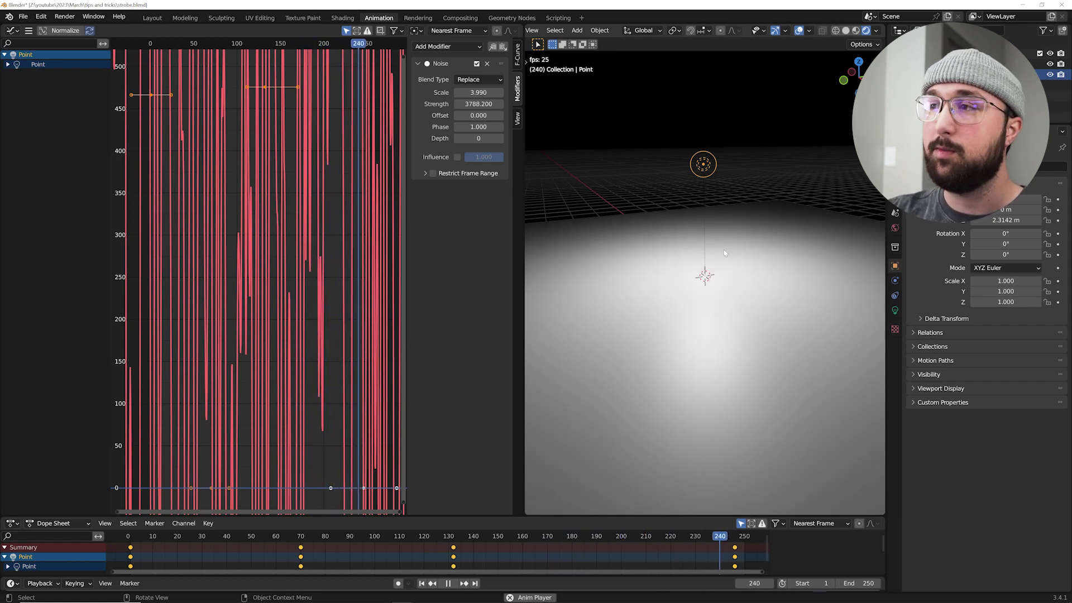
{"action": "key", "text": "space"}
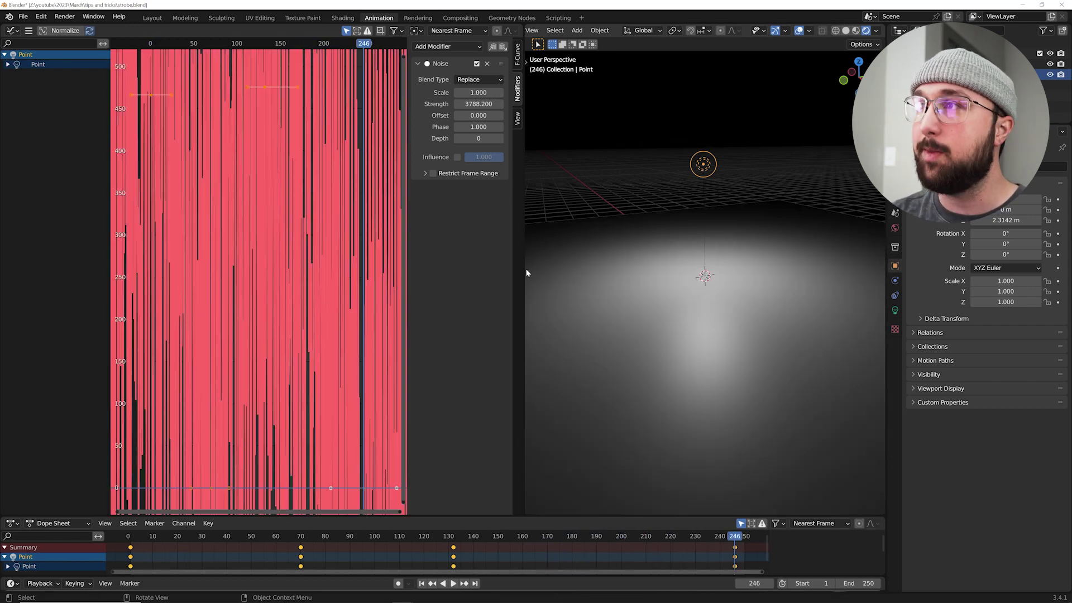
{"action": "key", "text": "space"}
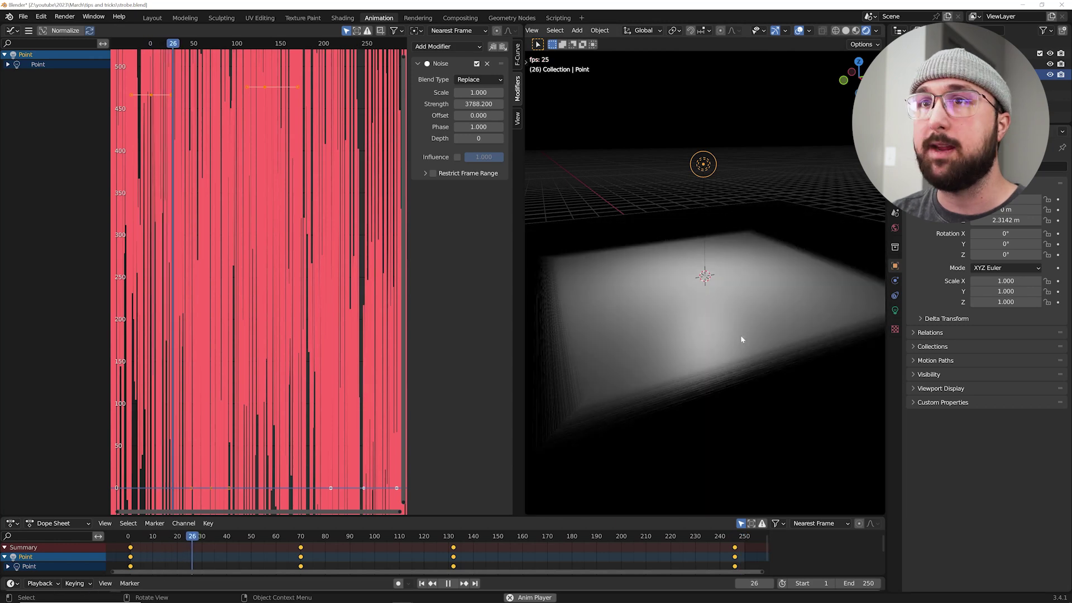
{"action": "key", "text": "space"}
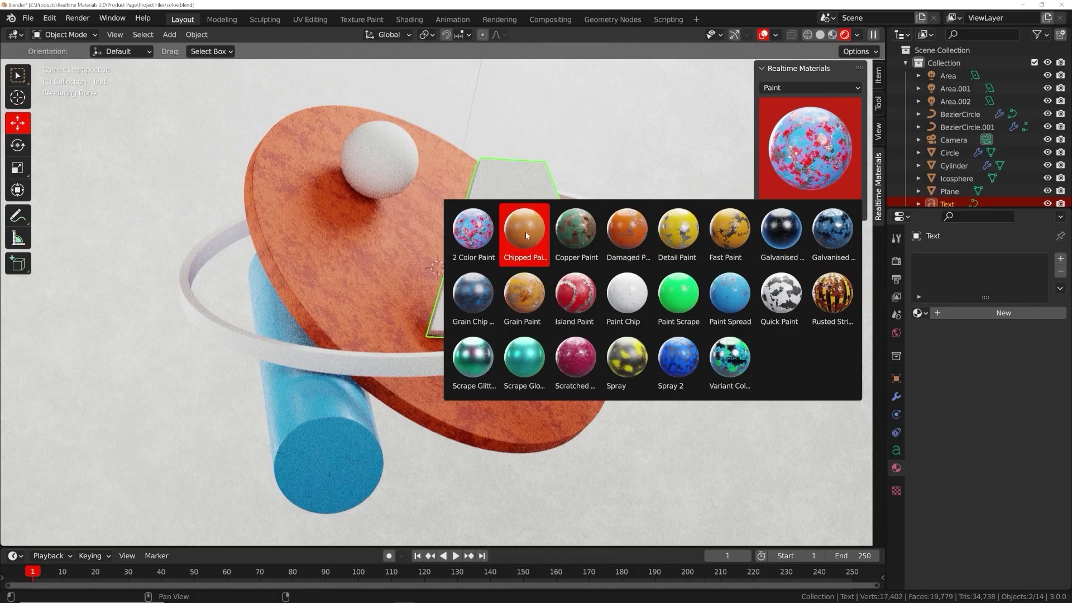
- Choose the Chipped Paint material from the Paint category and add it to the text object
{"action": "left_click", "coordinate": [528, 235]}
{"action": "left_click", "coordinate": [809, 209]}
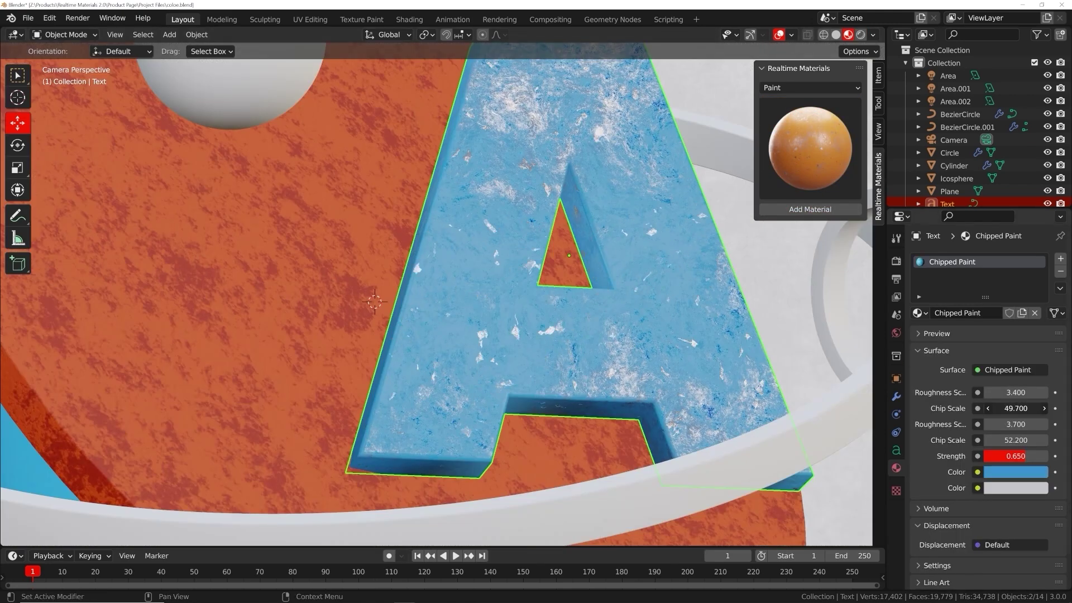
- Add the Dark Knitter UV cloth material to the puffy mesh and change its Color1 to orange
{"action": "left_click", "coordinate": [829, 188]}
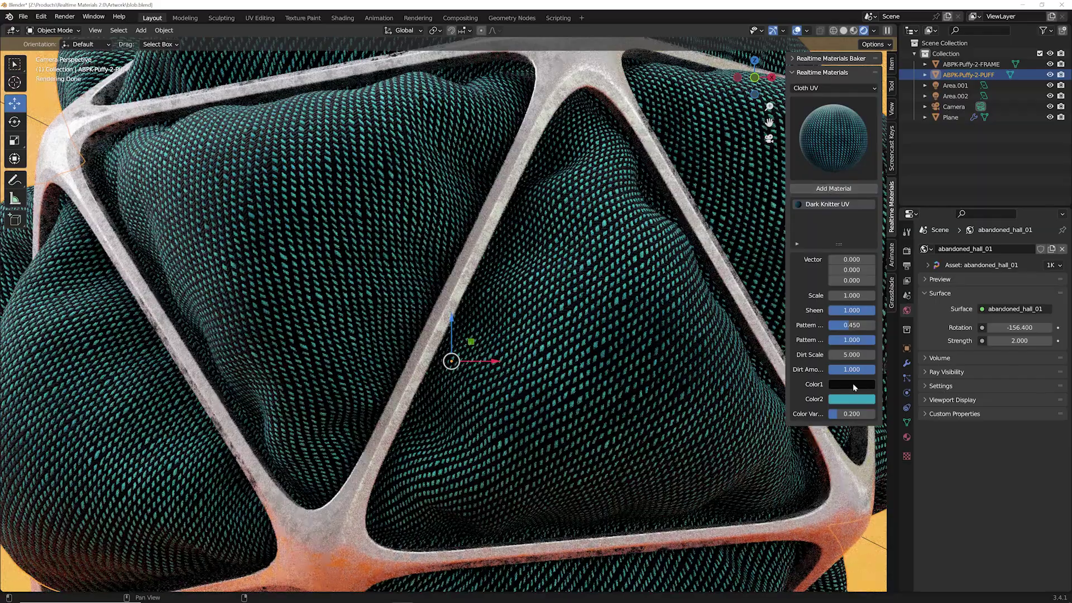
{"action": "left_click", "coordinate": [854, 387]}
{"action": "left_click", "coordinate": [919, 254]}
{"action": "left_click", "coordinate": [858, 301]}
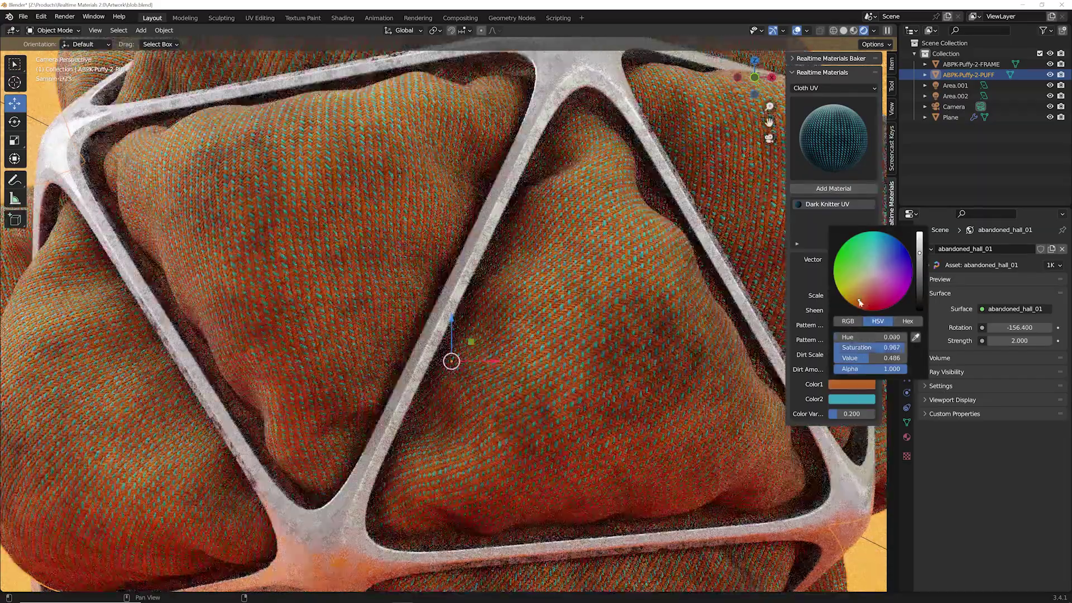
{"action": "left_click_drag", "start_coordinate": [888, 252], "coordinate": [889, 248]}
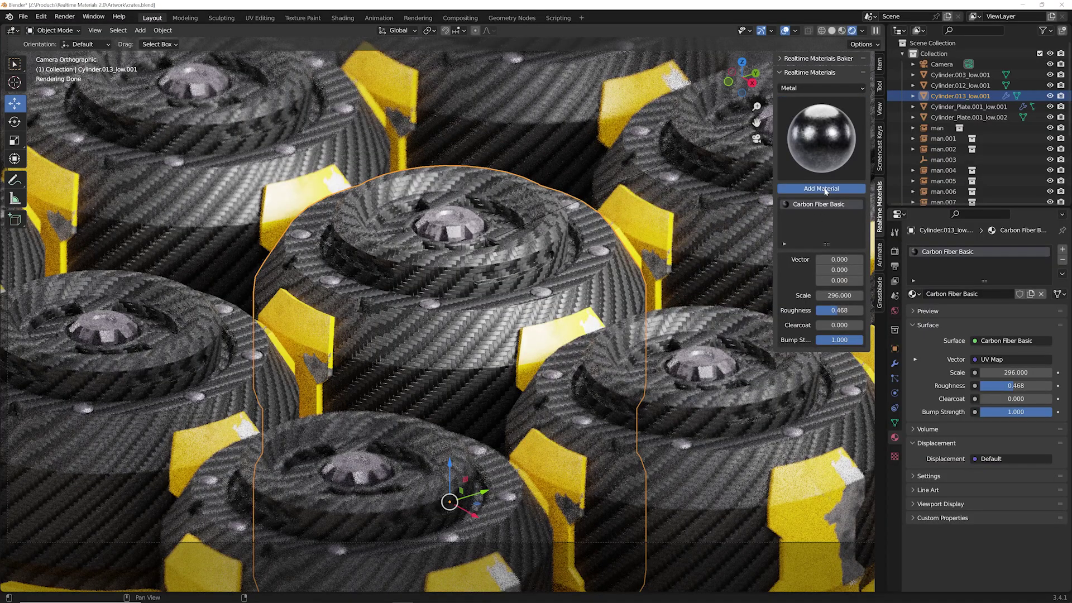
- Add the chosen Metal category material to the selected carbon fiber cylinder
{"action": "left_click", "coordinate": [824, 189]}
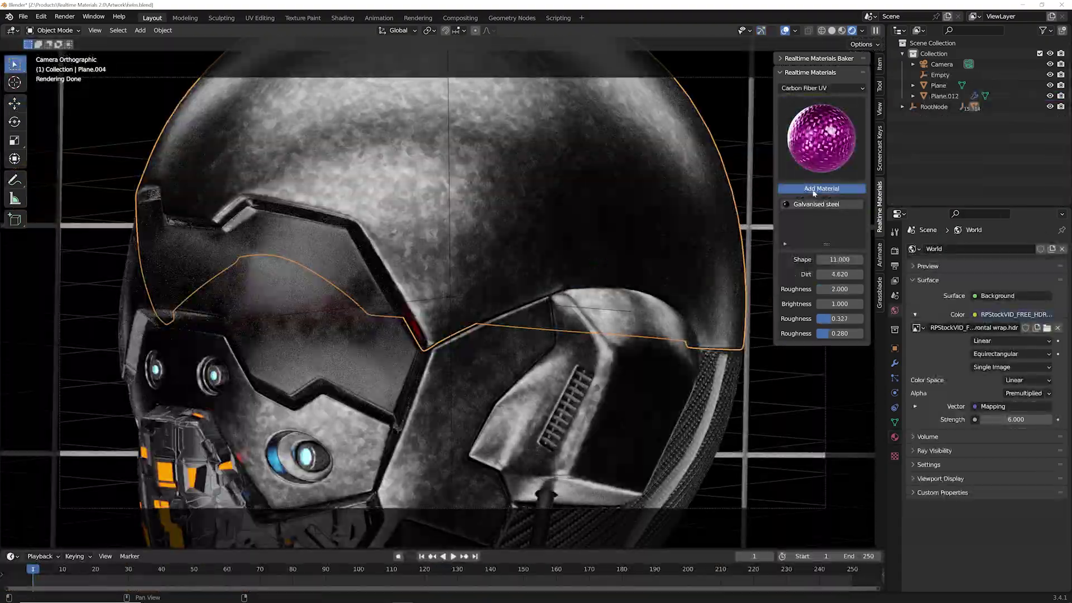
- Add the purple Carbon Fiber UV material to the helmet shell and adjust its color and settings
{"action": "left_click", "coordinate": [816, 190]}
{"action": "left_click", "coordinate": [839, 329]}
{"action": "left_click_drag", "start_coordinate": [906, 239], "coordinate": [864, 213]}
{"action": "left_click_drag", "start_coordinate": [840, 295], "coordinate": [863, 295]}
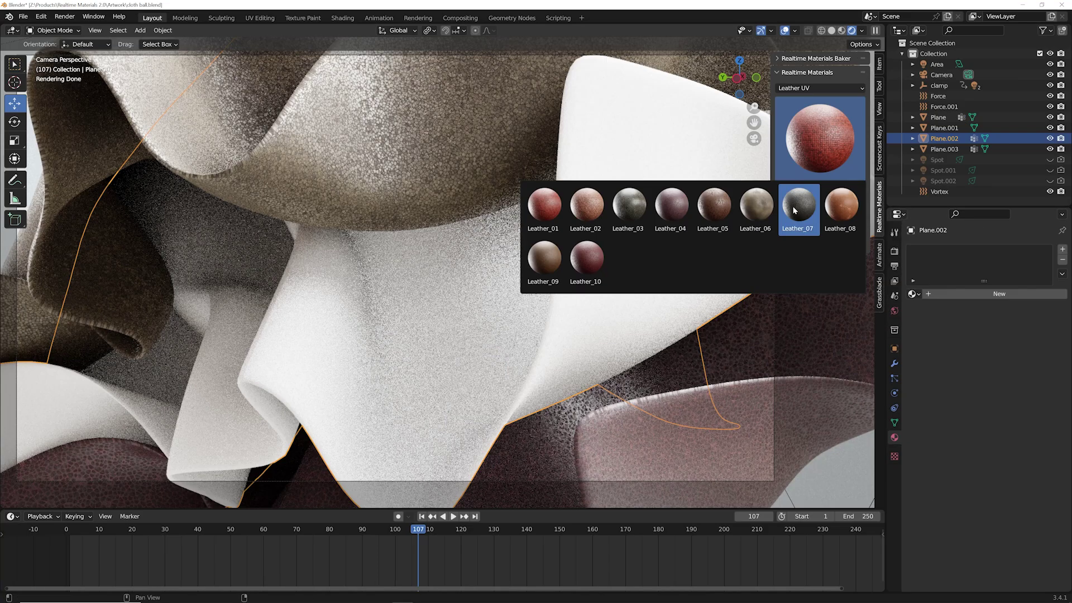
- Choose Leather_07 from the Leather UV materials and add it to the selected cloth plane
{"action": "left_click", "coordinate": [789, 210]}
{"action": "left_click", "coordinate": [806, 190]}
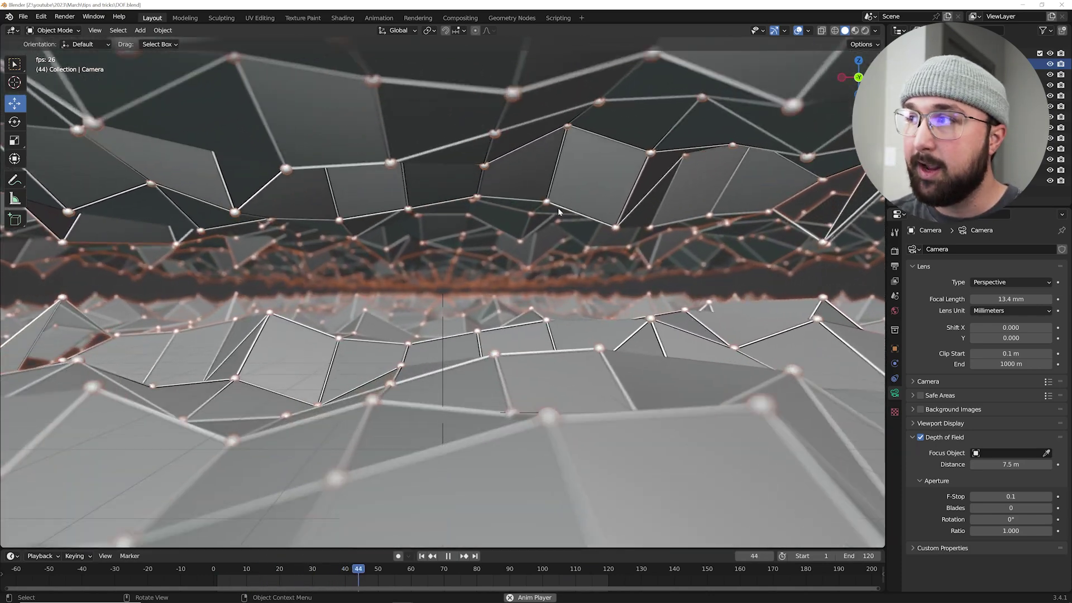
- Hide the viewport overlays and gizmos, and replay the camera animation to check its depth of field
{"action": "key", "text": "space"}
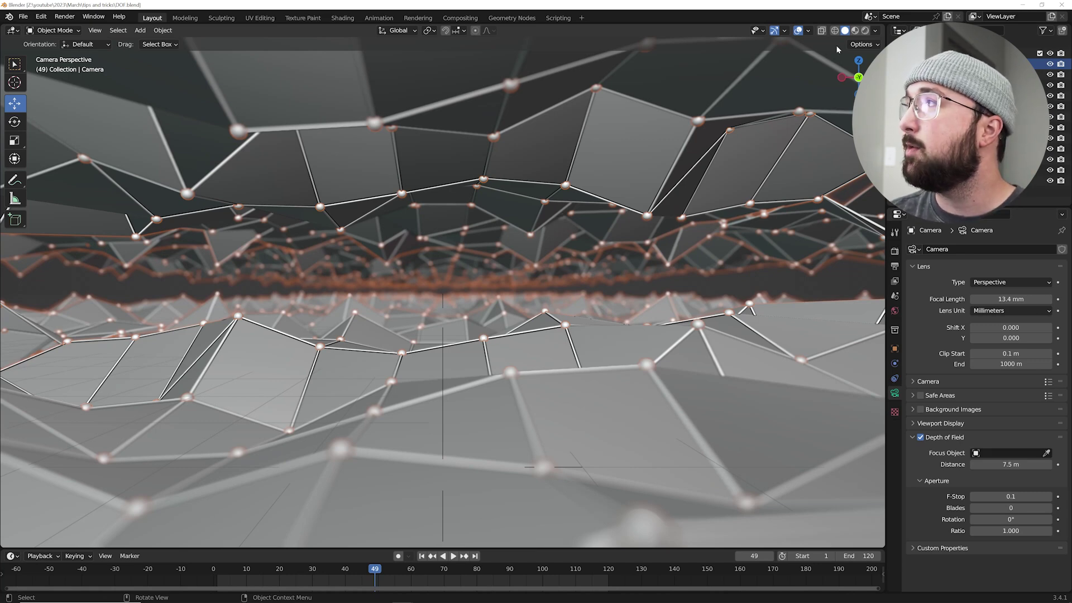
{"action": "left_click", "coordinate": [797, 30]}
{"action": "left_click", "coordinate": [774, 30]}
{"action": "key", "text": "space"}
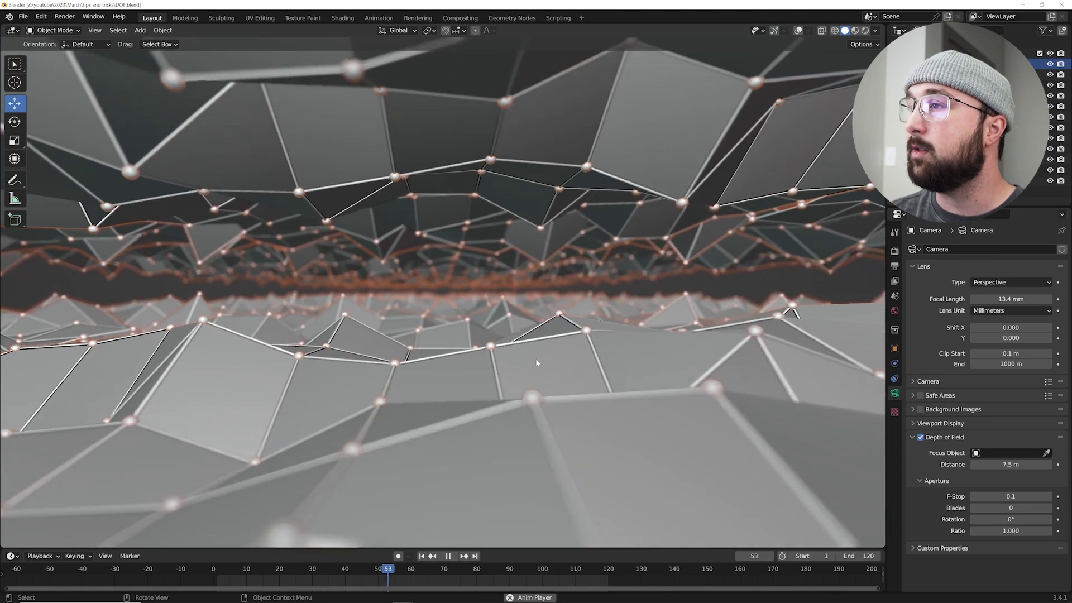
{"action": "key", "text": "space"}
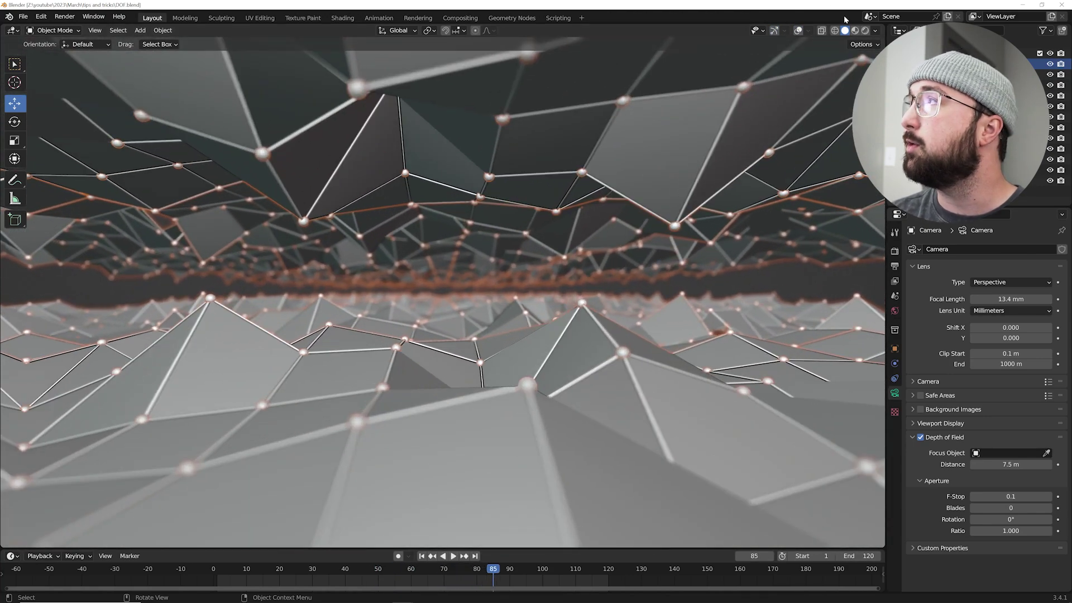
- Toggle Depth of Field in the solid viewport shading options several times to compare the camera preview
{"action": "left_click", "coordinate": [875, 30]}
{"action": "left_click", "coordinate": [816, 287]}
{"action": "left_click", "coordinate": [815, 287]}
{"action": "left_click", "coordinate": [816, 287]}
{"action": "left_click", "coordinate": [815, 287]}
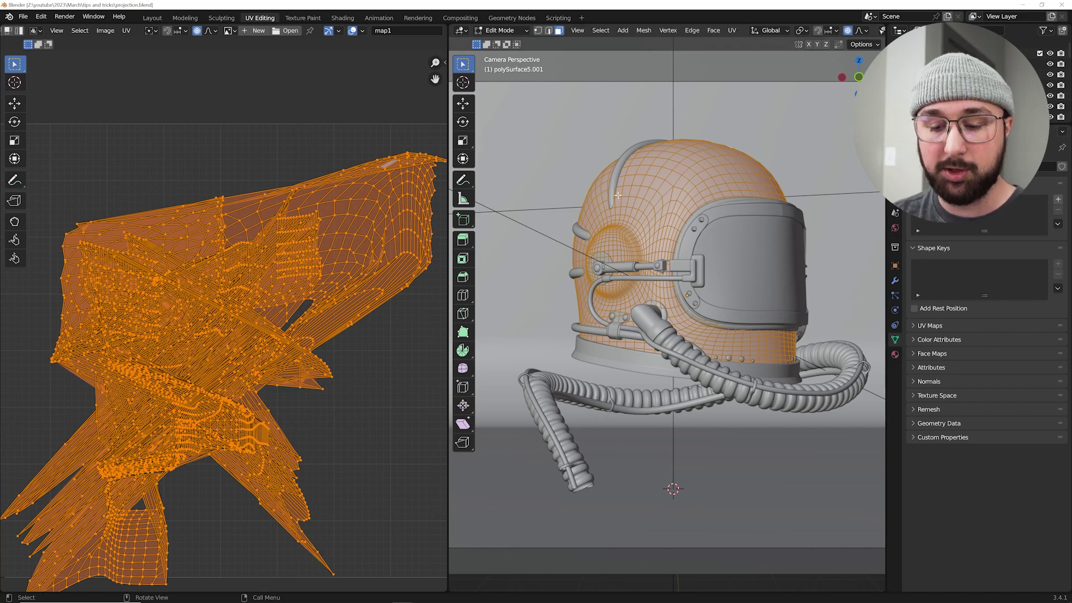
- Try a standard Unwrap on the selected helmet shell faces, and undo it
{"action": "key", "text": "u"}
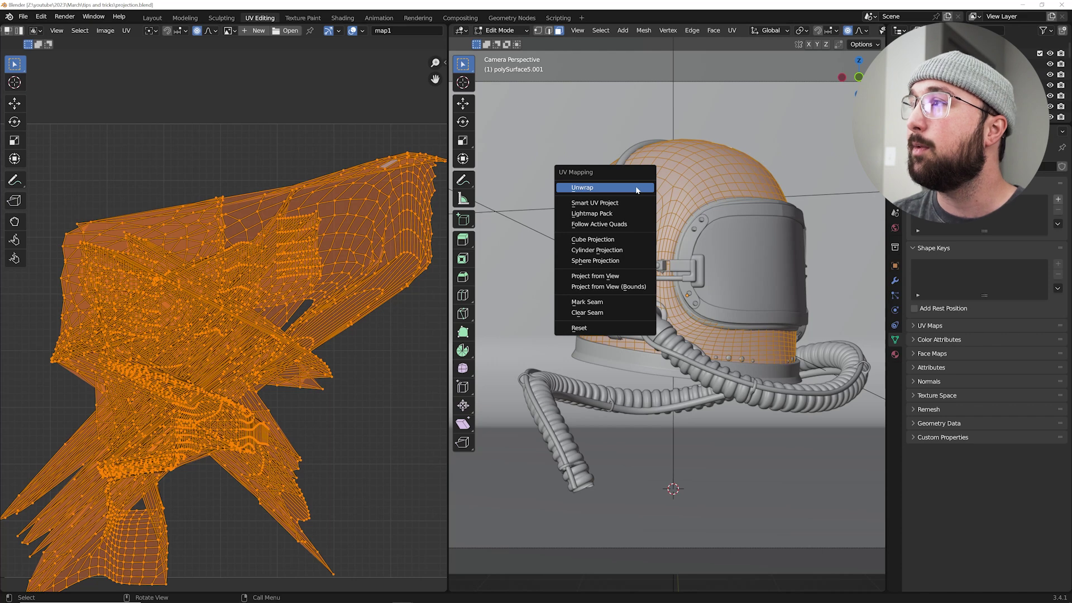
{"action": "left_click", "coordinate": [636, 189]}
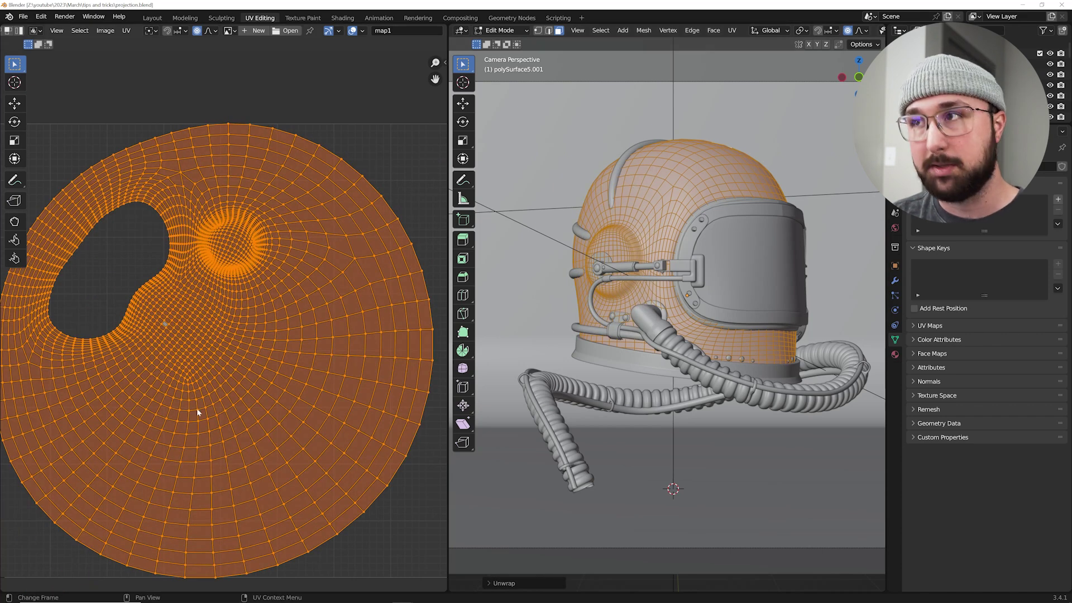
{"action": "key", "text": "ctrl+z"}
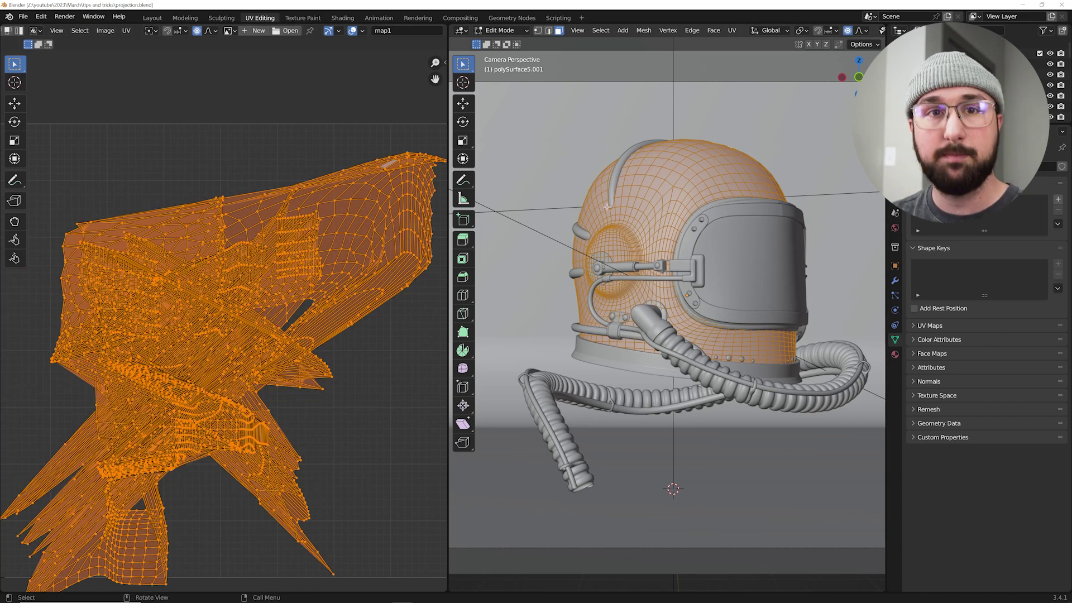
- Map the selected helmet shell's UVs with Sphere Projection and inspect the resulting layout
{"action": "key", "text": "u"}
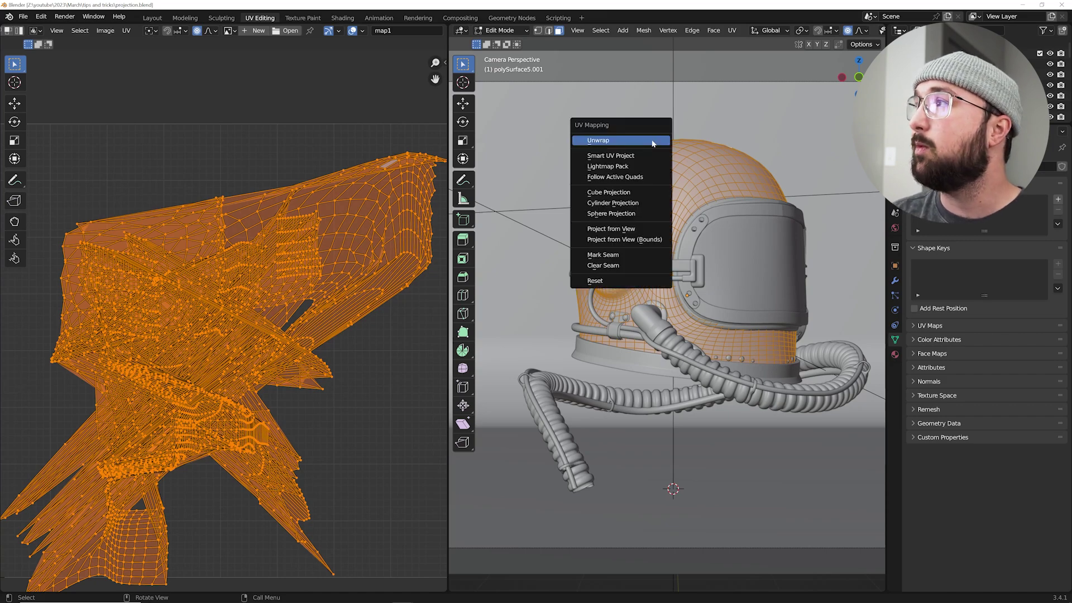
{"action": "left_click", "coordinate": [610, 213]}
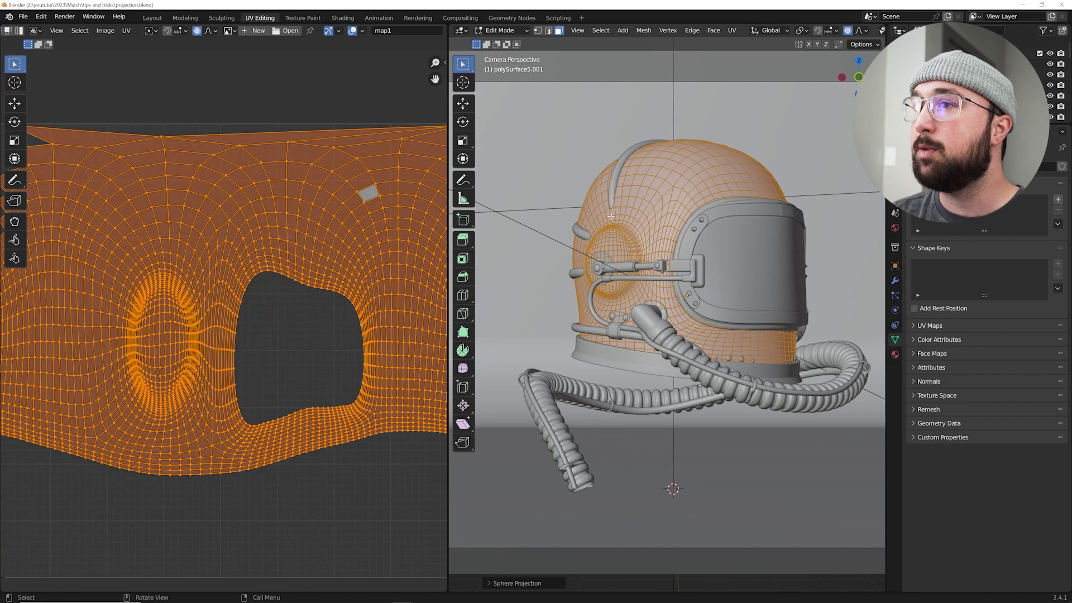
{"action": "scroll", "coordinate": [312, 240], "scroll_direction": "down", "scroll_amount": 3}
{"action": "scroll", "coordinate": [312, 240], "scroll_direction": "up", "scroll_amount": 3}
{"action": "scroll", "coordinate": [306, 246], "scroll_direction": "down", "scroll_amount": 1}
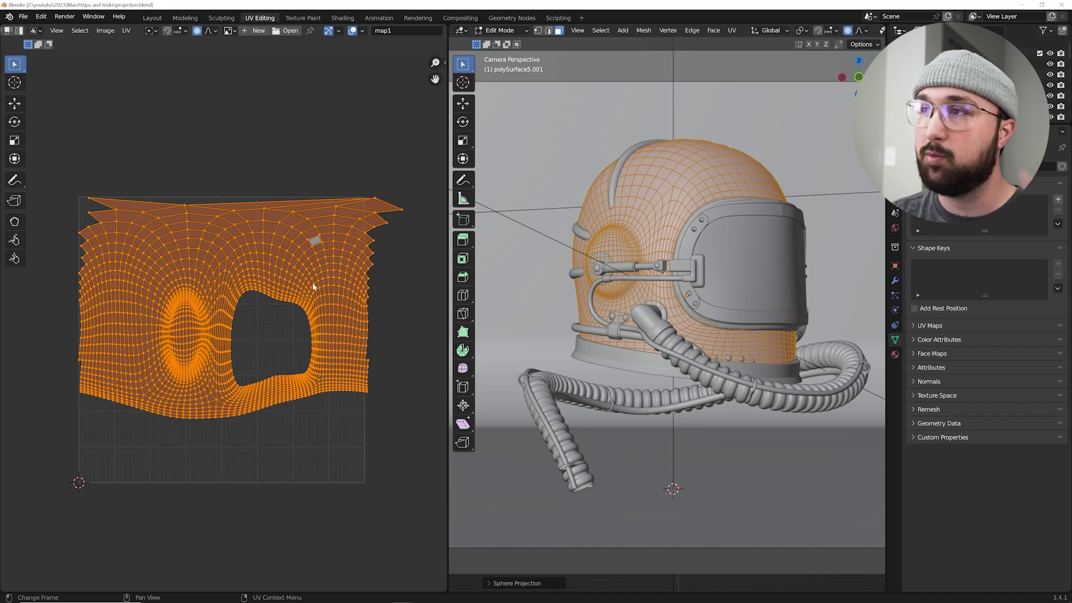
- Unwrap the selected helmet shell with Smart UV Project, using a 66° angle limit and Scaled margin method
{"action": "key", "text": "u"}
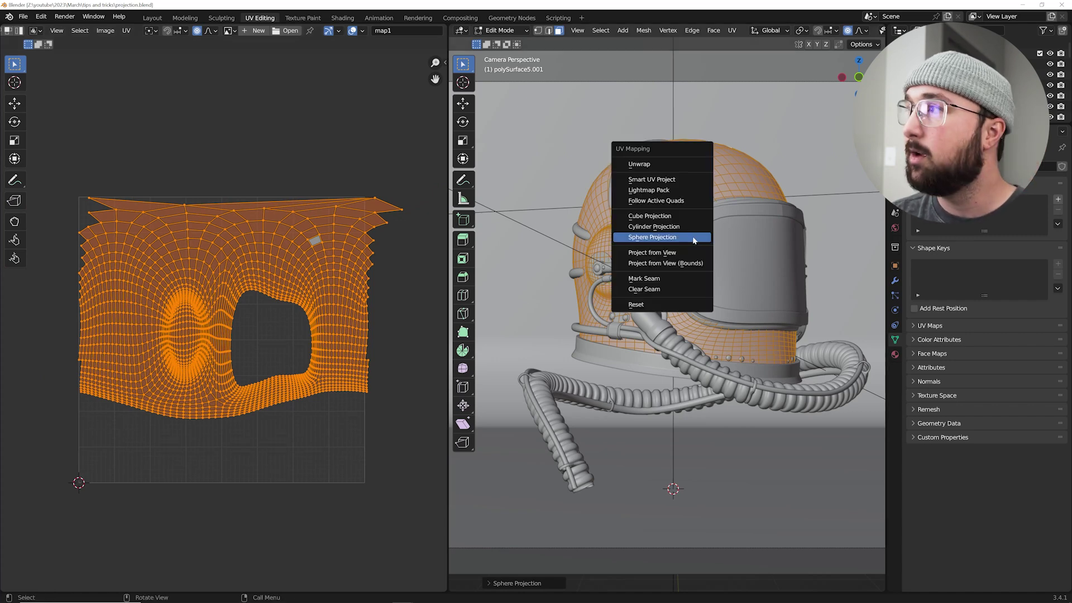
{"action": "left_click", "coordinate": [663, 183]}
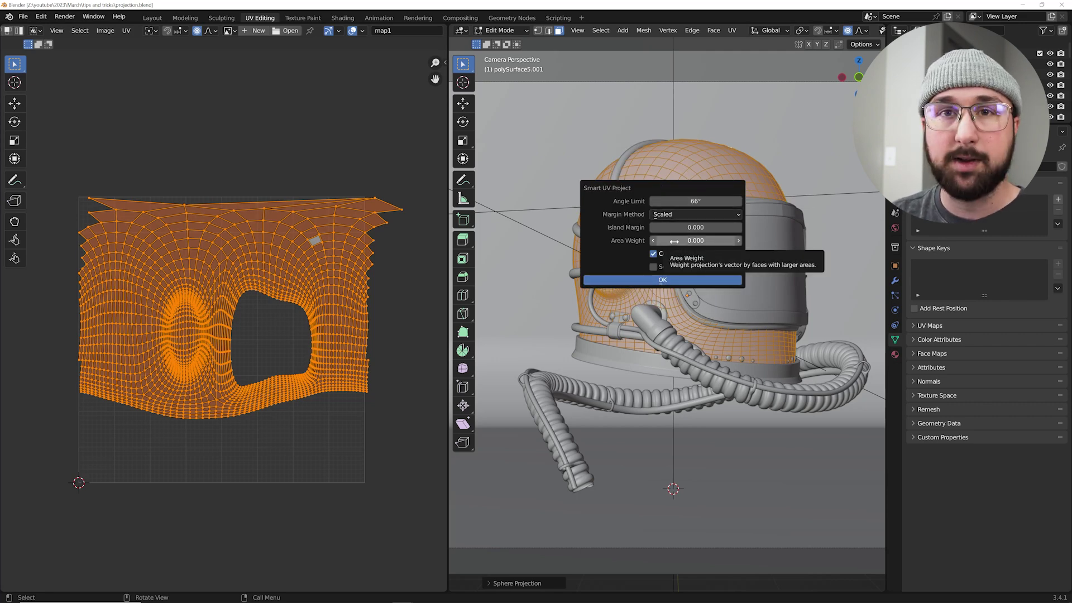
{"action": "left_click", "coordinate": [663, 280]}
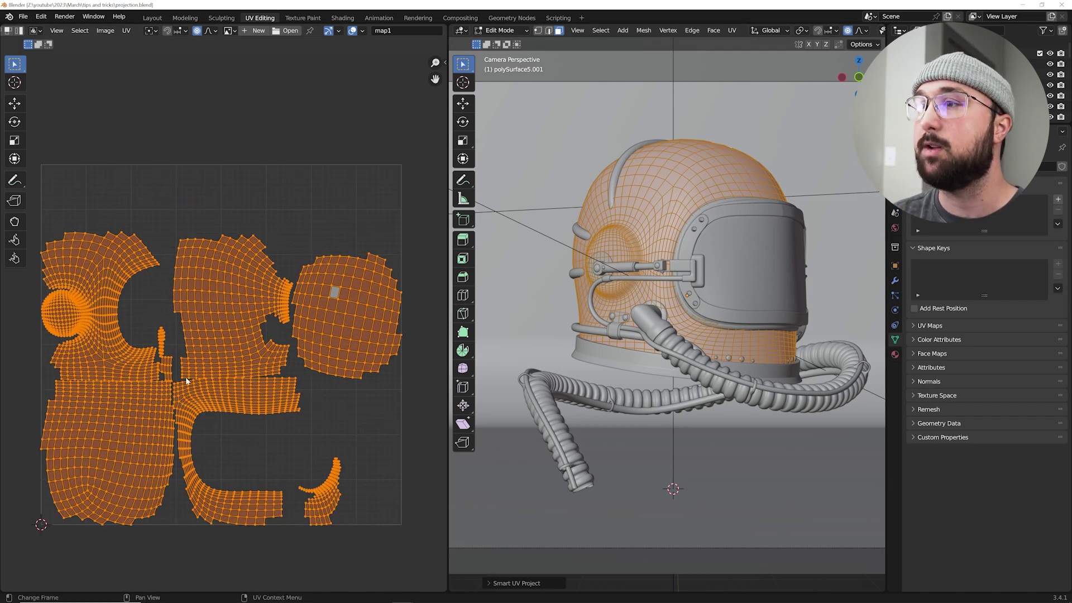
{"action": "key", "text": "u"}
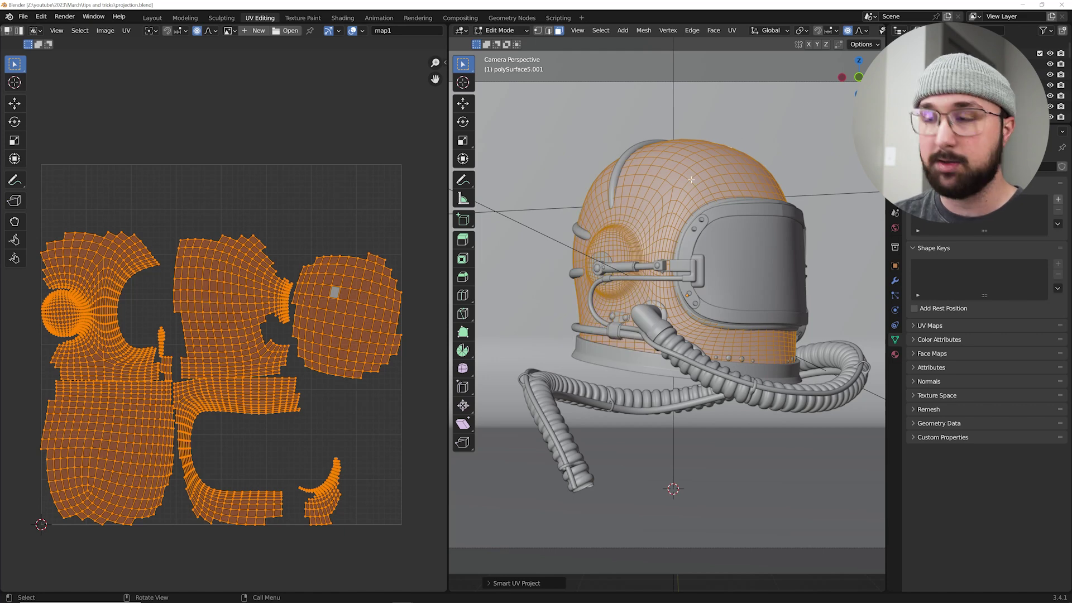
{"action": "key", "text": "u"}
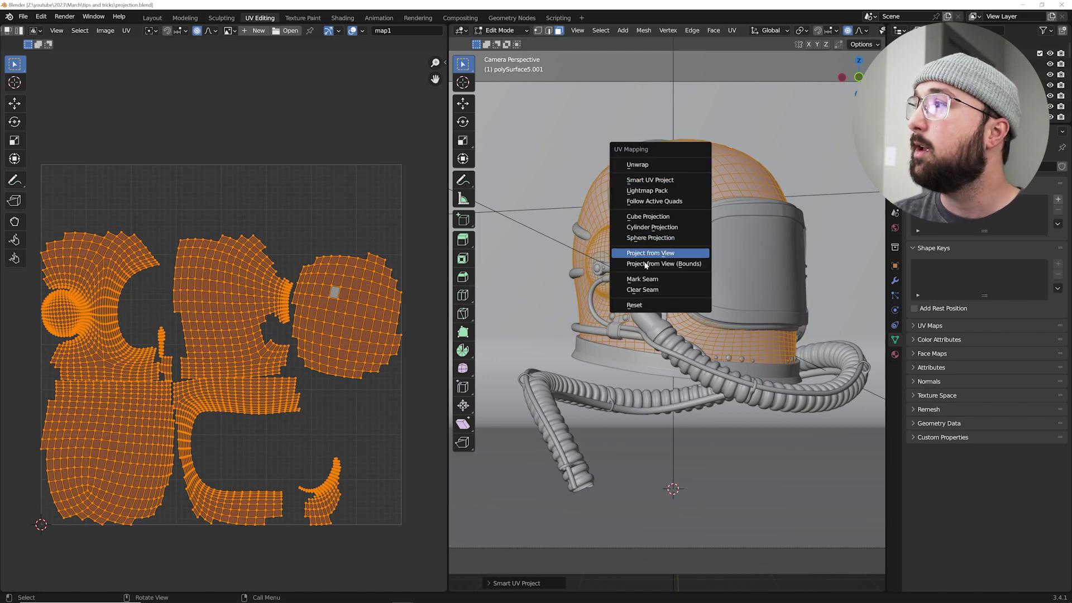
{"action": "left_click", "coordinate": [648, 182]}
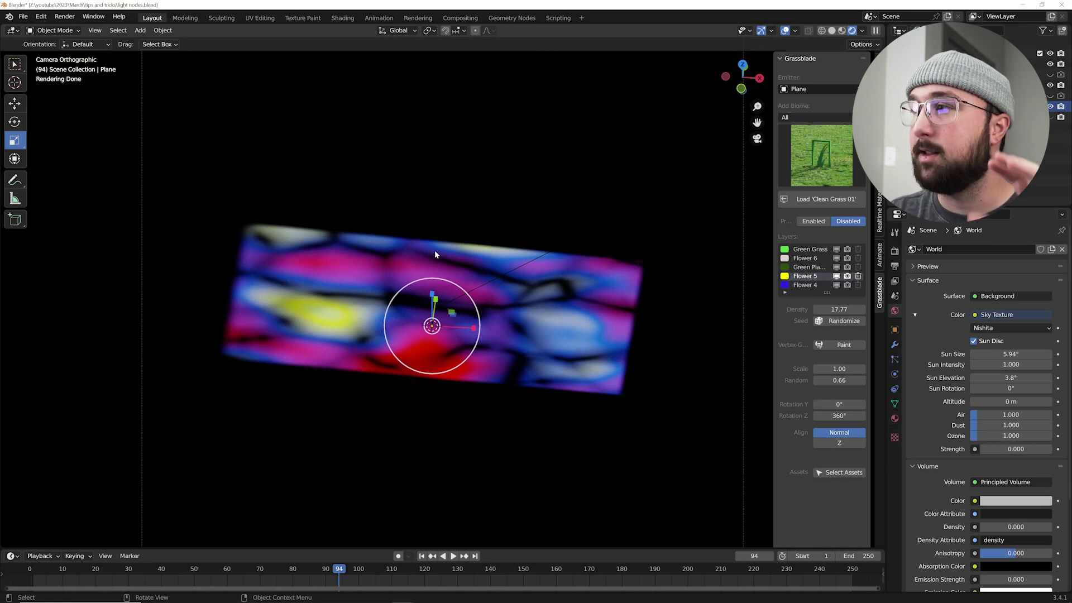
- Add an area light, raise it along the Z axis above the floor plane, and set its power to 267.6 W
{"action": "scroll", "coordinate": [490, 323], "scroll_direction": "up", "scroll_amount": 2}
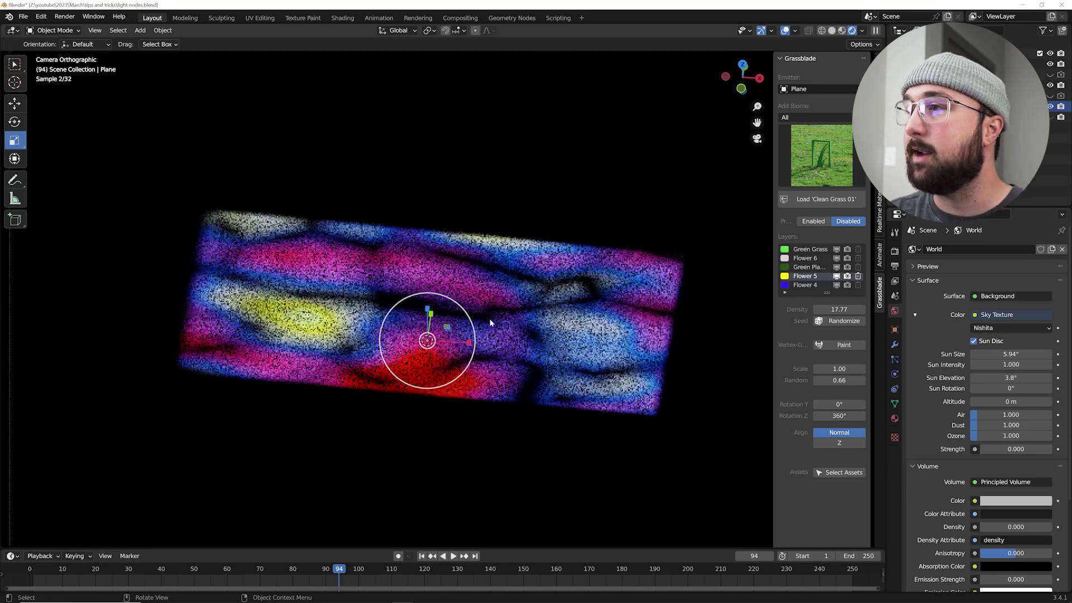
{"action": "scroll", "coordinate": [490, 323], "scroll_direction": "up", "scroll_amount": 1}
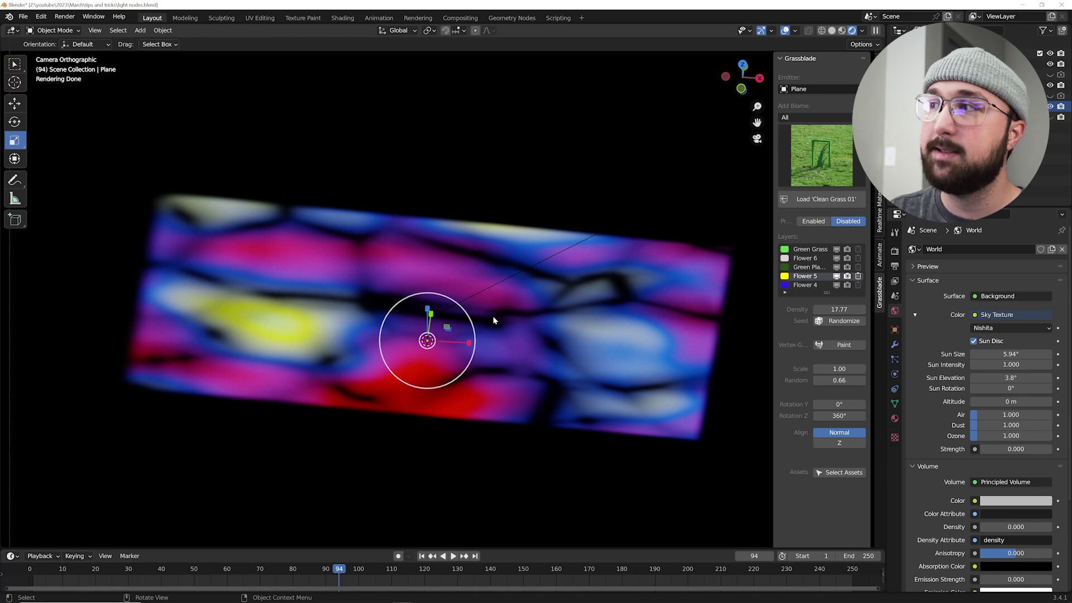
{"action": "key", "text": "shift+a"}
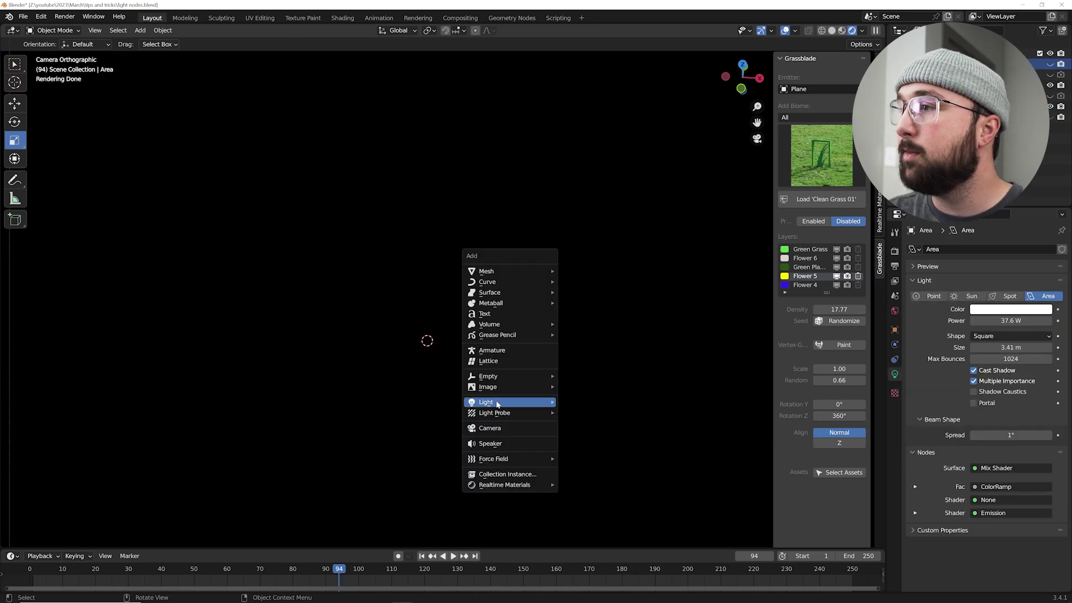
{"action": "mouse_move", "coordinate": [497, 403]}
{"action": "left_click", "coordinate": [581, 435]}
{"action": "middle_click_drag", "start_coordinate": [502, 391], "coordinate": [498, 374]}
{"action": "key", "text": "g"}
{"action": "key", "text": "z"}
{"action": "left_click", "coordinate": [505, 240]}
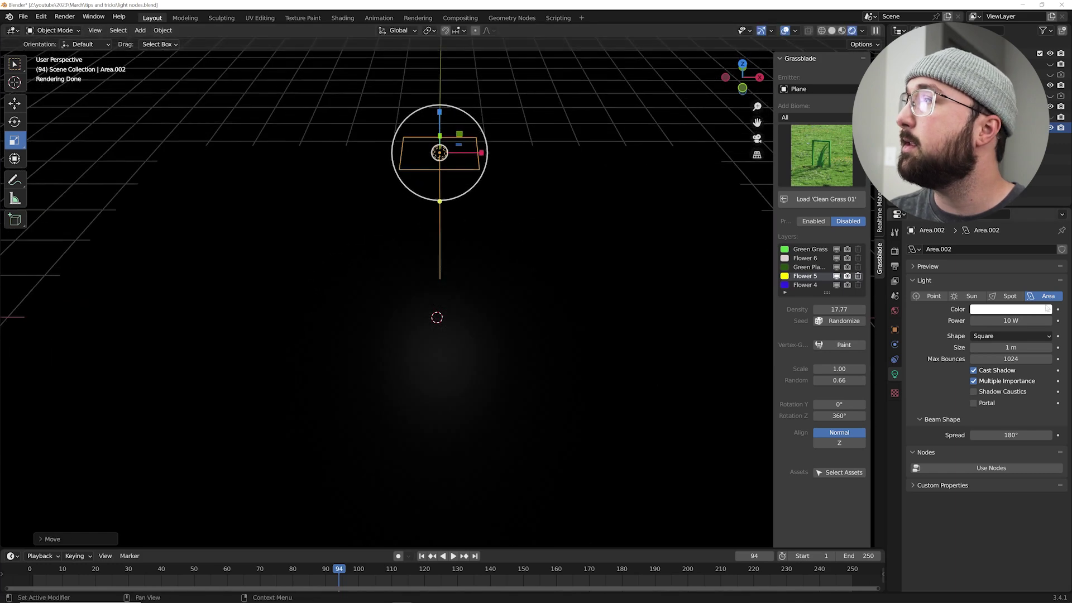
{"action": "left_click_drag", "start_coordinate": [1038, 321], "coordinate": [1064, 321]}
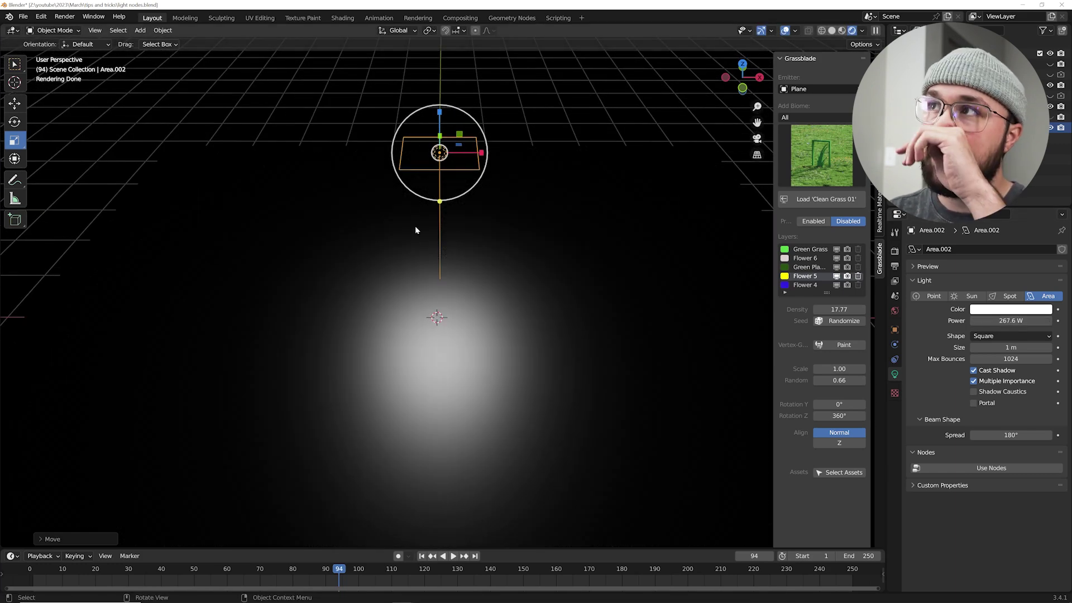
- Enable nodes for the new area light in the Shading workspace, with the viewport in rendered shading
{"action": "left_click", "coordinate": [344, 18]}
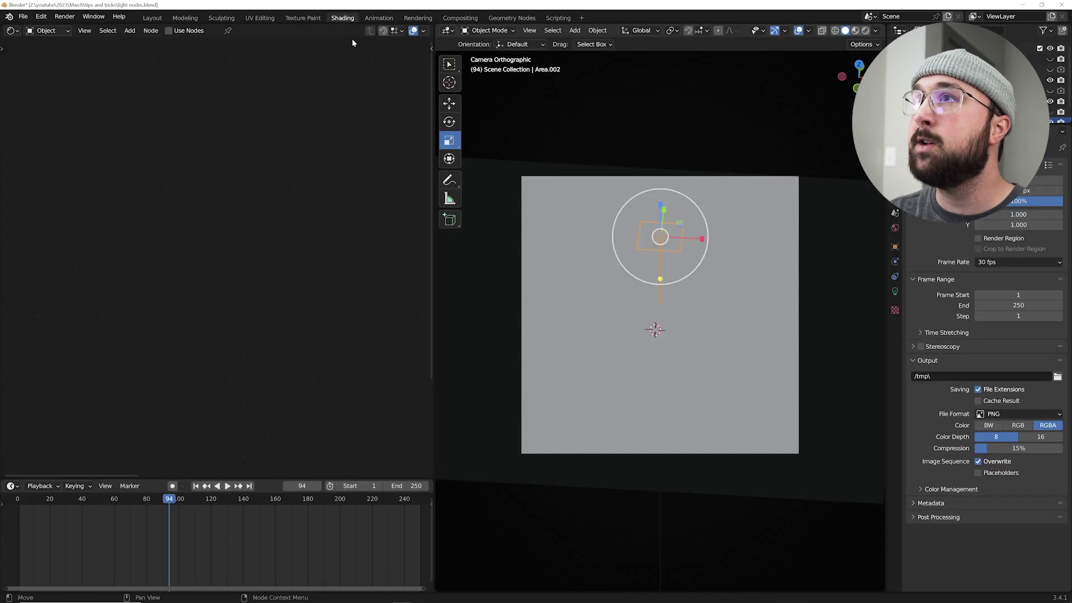
{"action": "left_click", "coordinate": [167, 31]}
{"action": "left_click", "coordinate": [865, 30]}
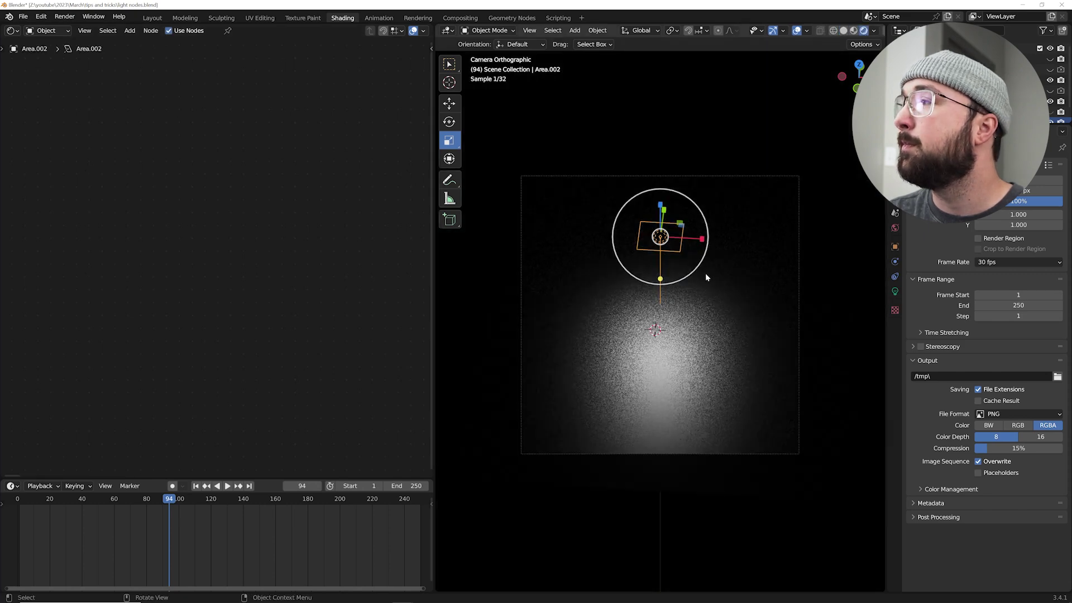
{"action": "scroll", "coordinate": [705, 273], "scroll_direction": "up", "scroll_amount": 4}
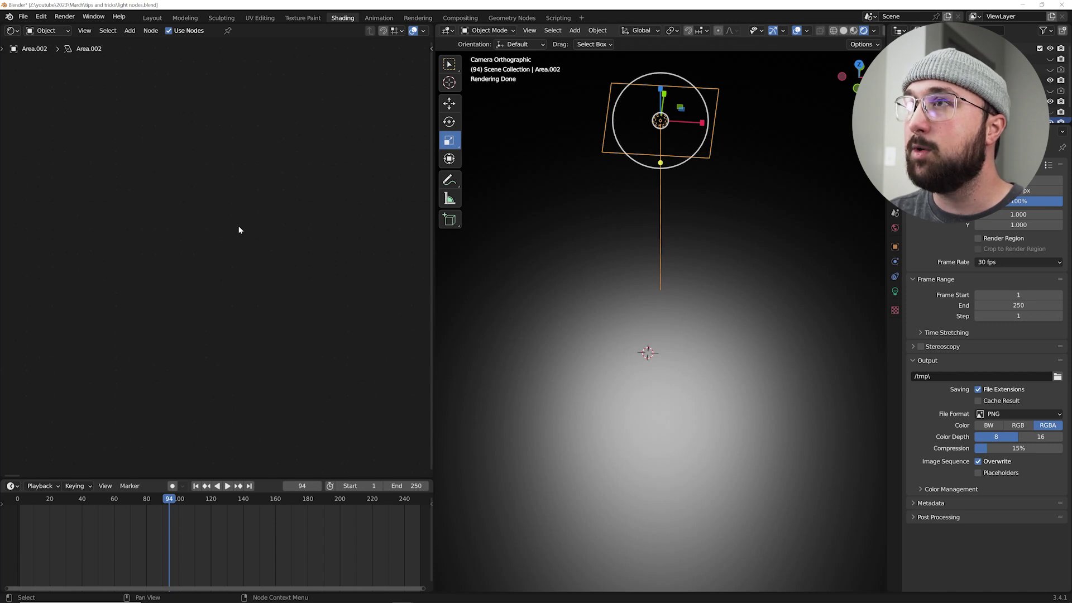
{"action": "key", "text": "Home"}
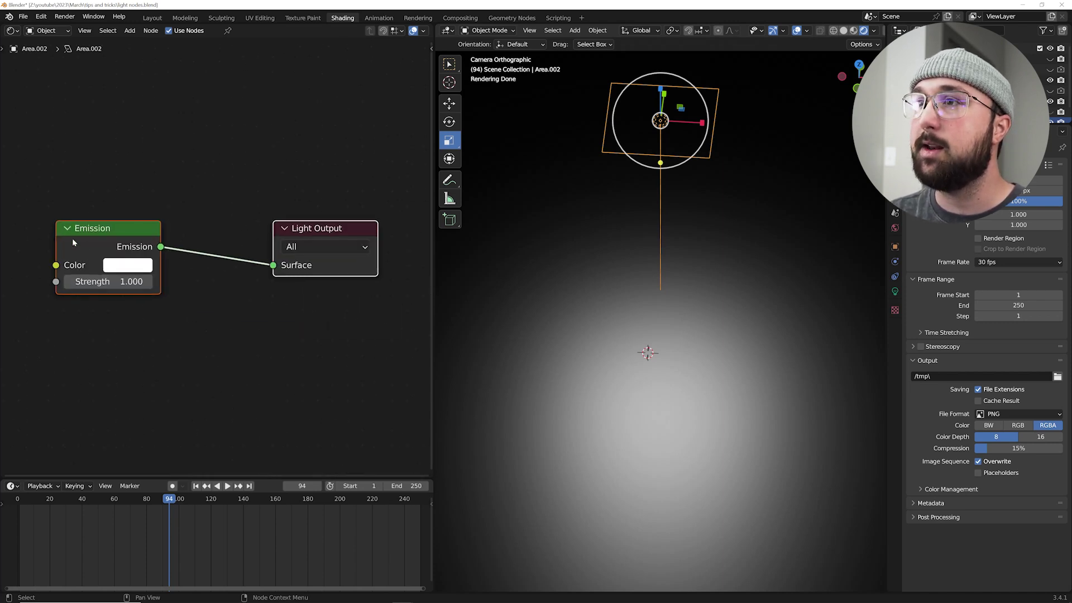
- Change the color of the area light's Emission node to light green
{"action": "scroll", "coordinate": [175, 253], "scroll_direction": "down", "scroll_amount": 2}
{"action": "left_click", "coordinate": [256, 271]}
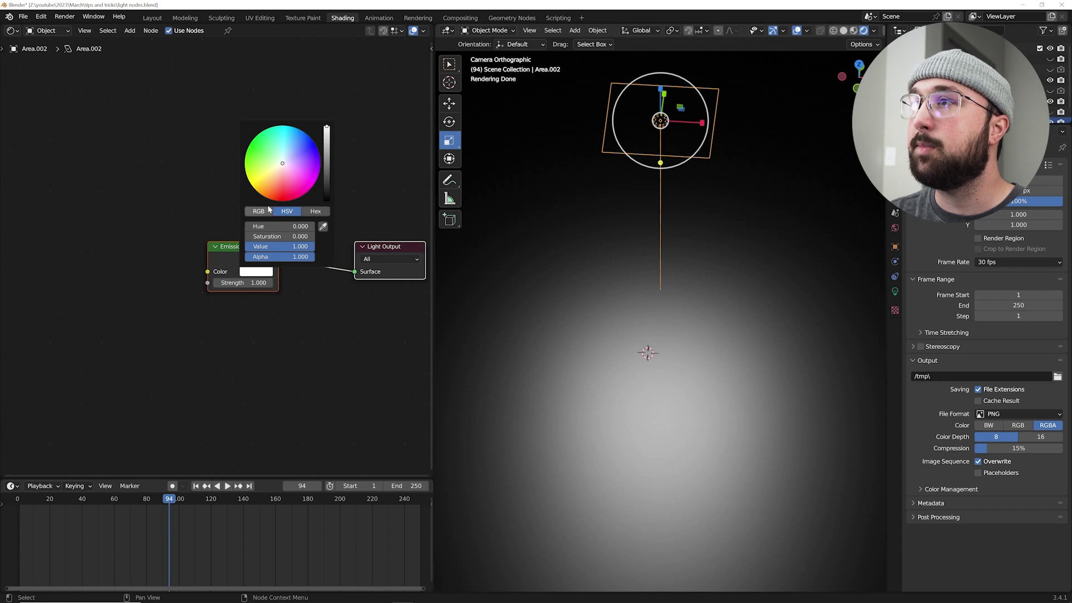
{"action": "left_click_drag", "start_coordinate": [269, 196], "coordinate": [257, 162]}
{"action": "scroll", "coordinate": [211, 257], "scroll_direction": "up", "scroll_amount": 3}
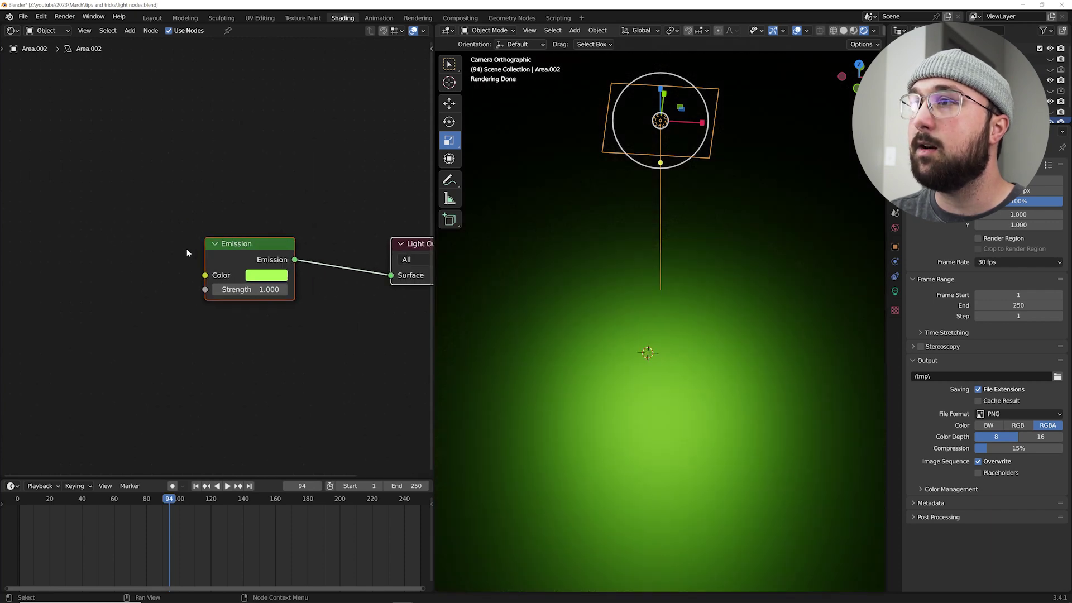
- Add a Voronoi Texture node and connect its Color output to the Emission node's Color input
{"action": "scroll", "coordinate": [188, 254], "scroll_direction": "up", "scroll_amount": 1}
{"action": "key", "text": "shift+a"}
{"action": "left_click", "coordinate": [150, 179]}
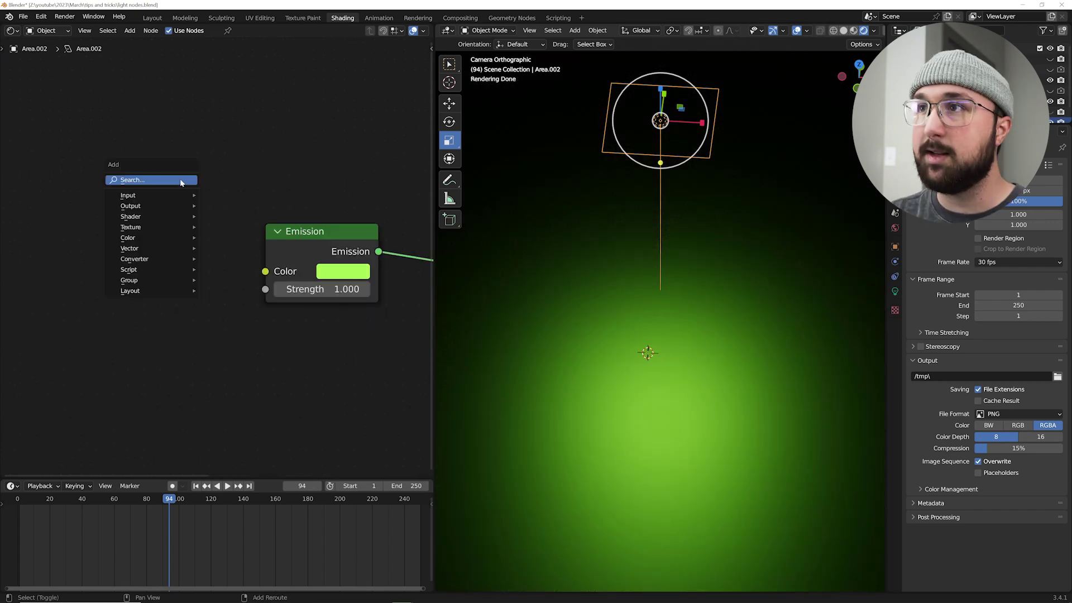
{"action": "type", "text": "VOR"}
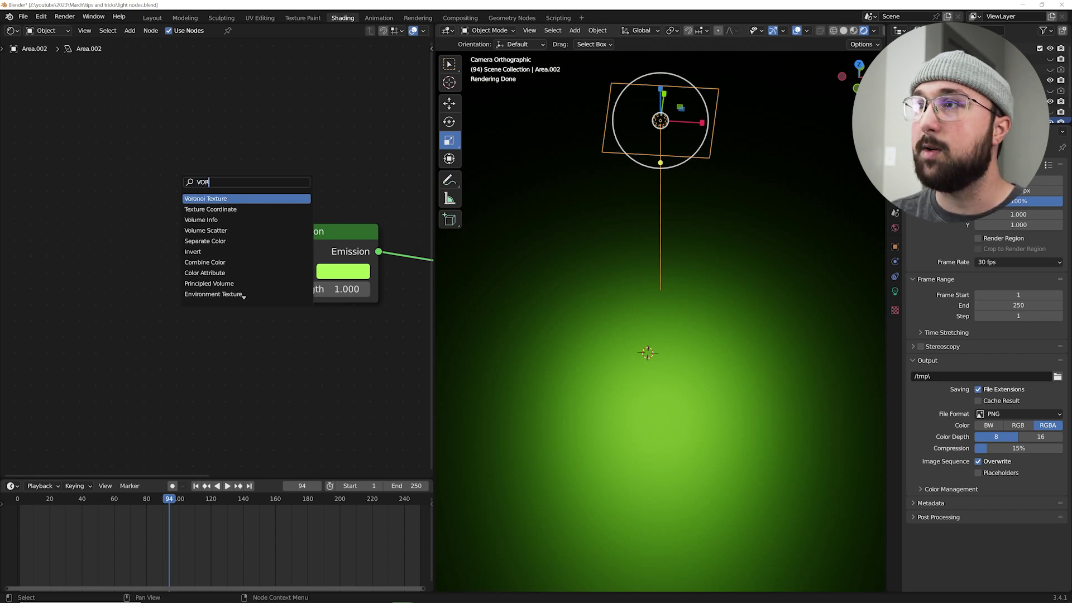
{"action": "key", "text": "Return"}
{"action": "left_click_drag", "start_coordinate": [79, 241], "coordinate": [265, 271]}
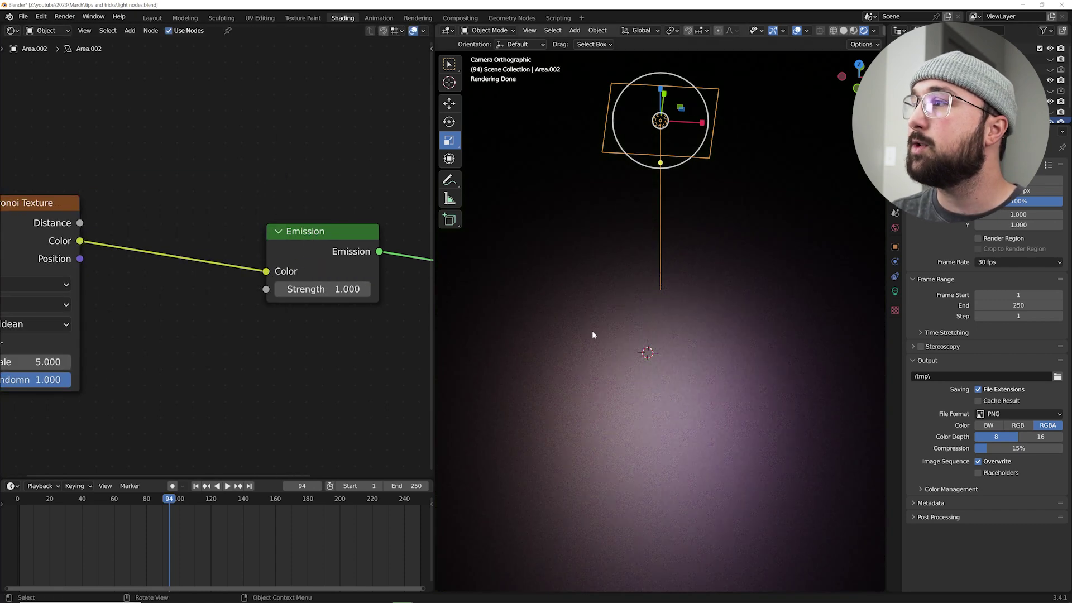
- Insert a ColorRamp node between the Voronoi Texture and Emission nodes and bring its black and white stops close together
{"action": "key", "text": "shift+a"}
{"action": "type", "text": "COL"}
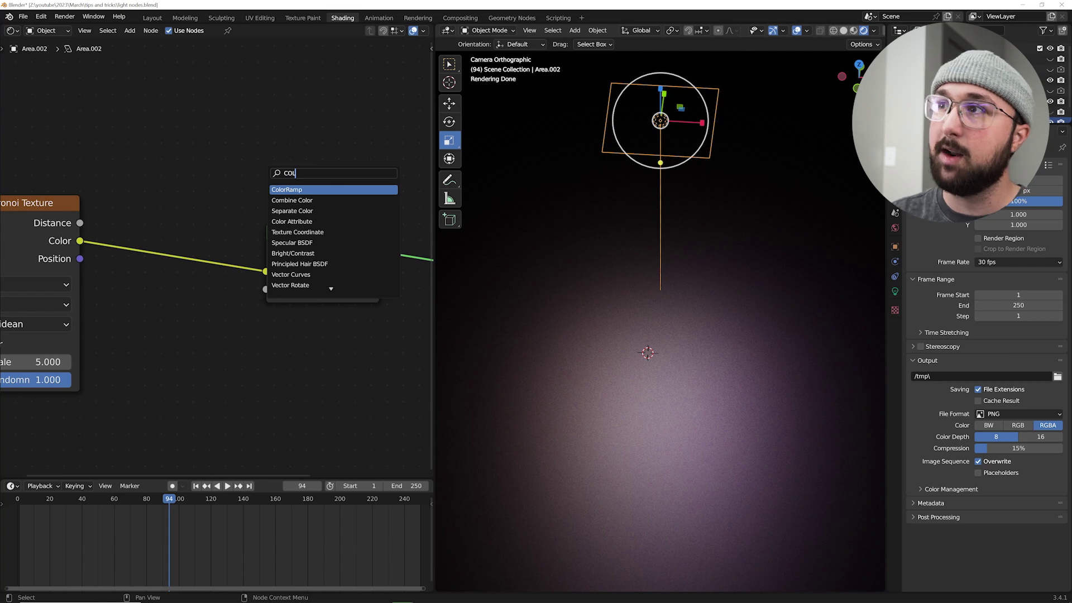
{"action": "key", "text": "Return"}
{"action": "left_click", "coordinate": [291, 276]}
{"action": "left_click_drag", "start_coordinate": [168, 291], "coordinate": [273, 301]}
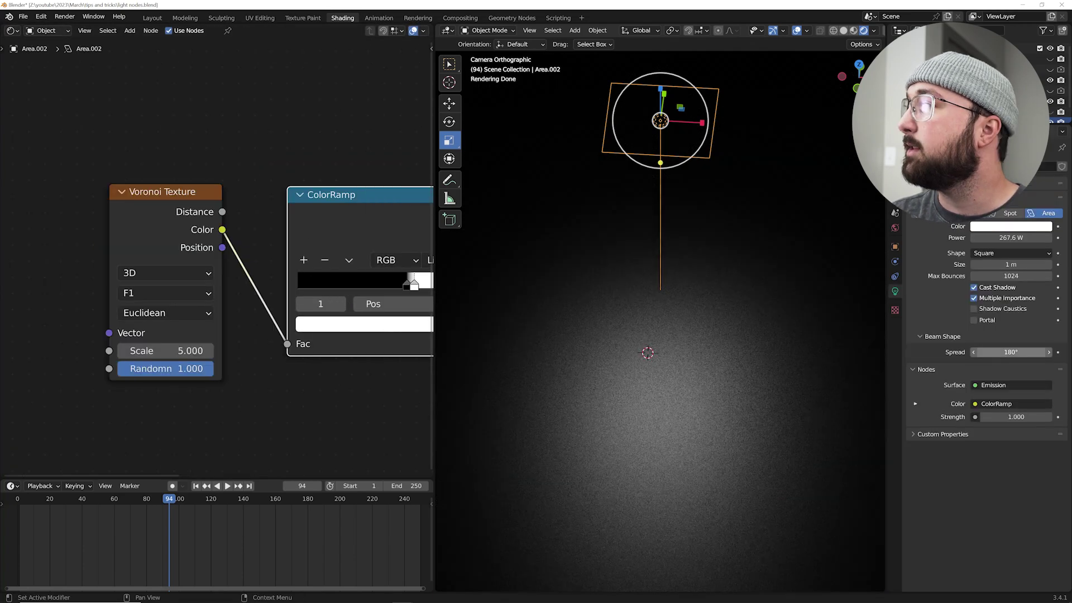
- Set the area light's beam spread to 1° and enlarge its size to 2.77 m
{"action": "left_click", "coordinate": [1003, 353]}
{"action": "type", "text": "1"}
{"action": "key", "text": "Return"}
{"action": "scroll", "coordinate": [724, 290], "scroll_direction": "up", "scroll_amount": 2}
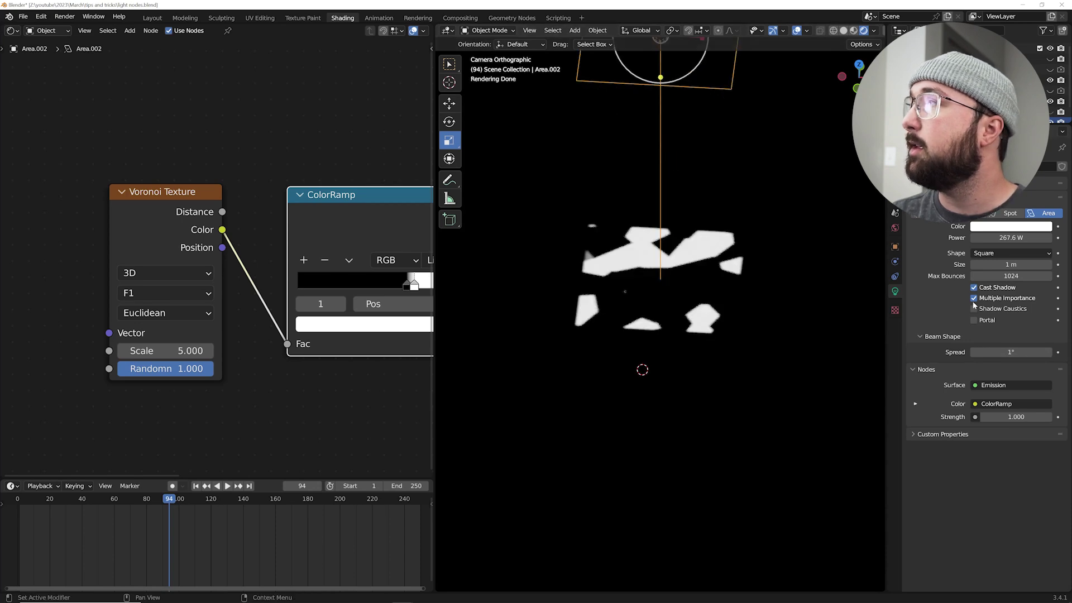
{"action": "left_click_drag", "start_coordinate": [1011, 266], "coordinate": [1049, 266]}
{"action": "mouse_move", "coordinate": [533, 329]}
{"action": "middle_mouse_down"}
{"action": "mouse_move", "coordinate": [519, 352]}
{"action": "mouse_move", "coordinate": [512, 334]}
{"action": "middle_mouse_up"}
{"action": "scroll", "coordinate": [513, 333], "scroll_direction": "up", "scroll_amount": 5}
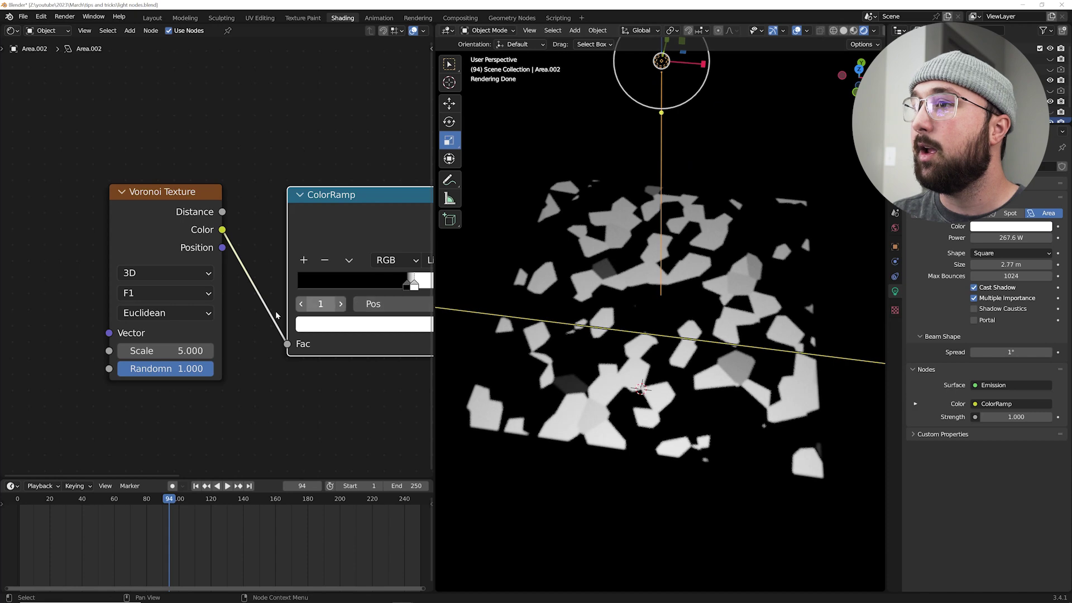
- Change the ColorRamp's white stop to orange and raise the Emission strength to 215.9
{"action": "middle_click_drag", "start_coordinate": [267, 350], "coordinate": [133, 341]}
{"action": "scroll", "coordinate": [234, 279], "scroll_direction": "down", "scroll_amount": 4}
{"action": "middle_click_drag", "start_coordinate": [406, 279], "coordinate": [307, 296]}
{"action": "left_click_drag", "start_coordinate": [299, 284], "coordinate": [333, 285]}
{"action": "middle_click_drag", "start_coordinate": [165, 301], "coordinate": [195, 302]}
{"action": "left_click", "coordinate": [203, 316]}
{"action": "left_click", "coordinate": [140, 231]}
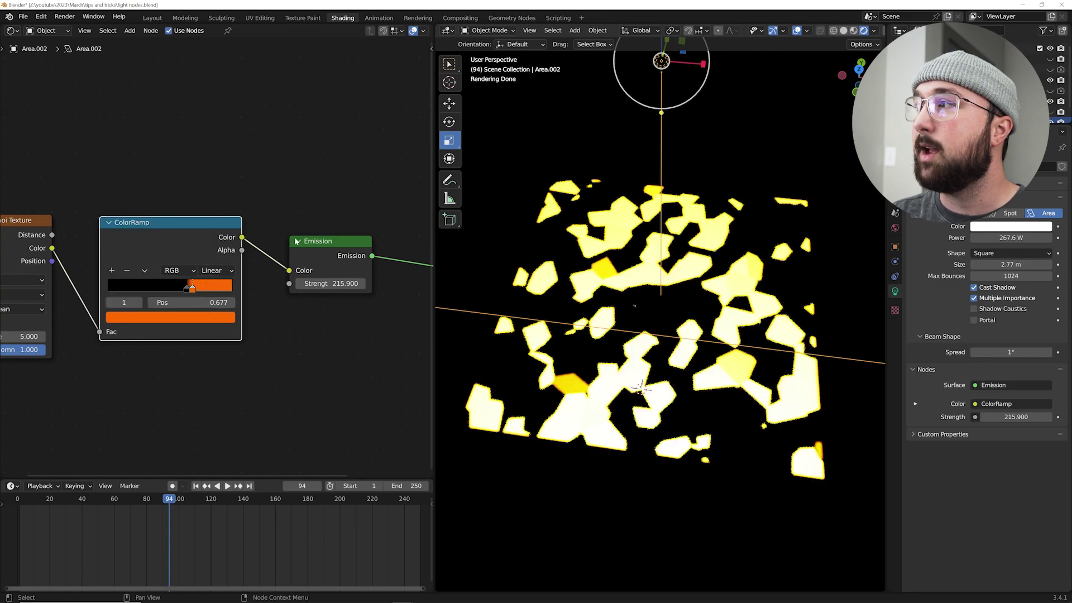
- Switch the Voronoi Texture to 4D and increase its W value to shift the projected light pattern
{"action": "middle_click_drag", "start_coordinate": [28, 335], "coordinate": [198, 332]}
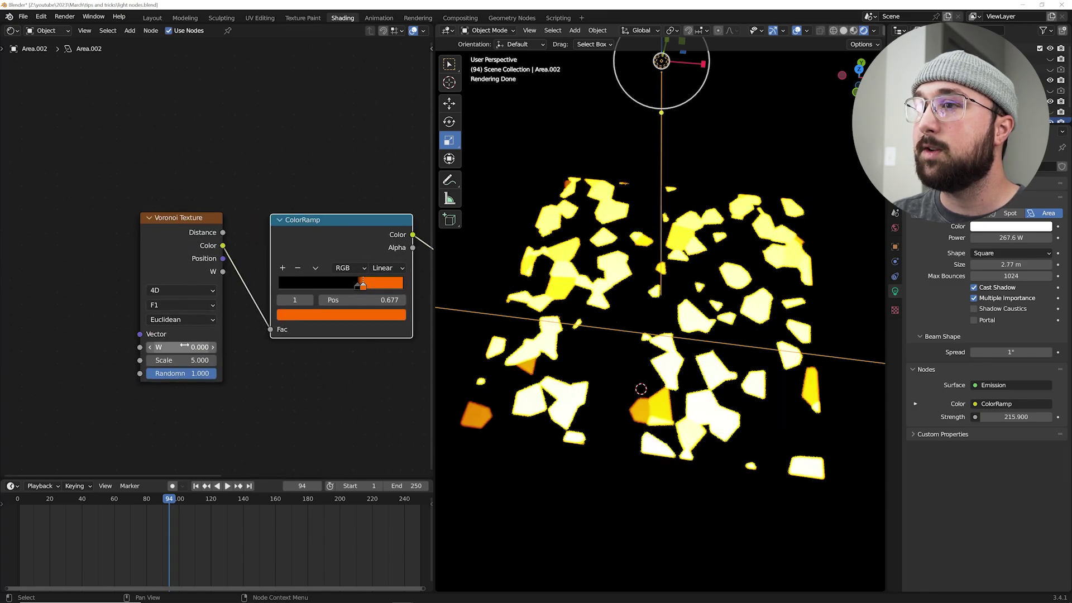
{"action": "left_click_drag", "start_coordinate": [191, 346], "coordinate": [318, 347], "text": "shift"}
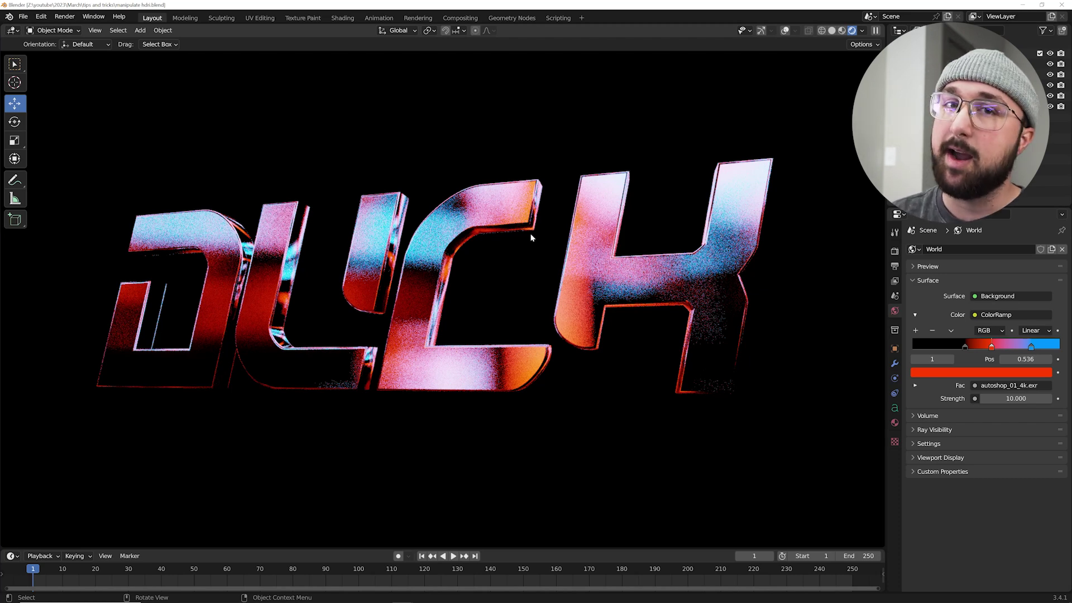
- Reduce the chrome text scene's world nodes to a Texture Coordinate feeding the autoshop_01_4k.exr environment texture and Background
{"action": "middle_click_drag", "start_coordinate": [617, 220], "coordinate": [592, 249]}
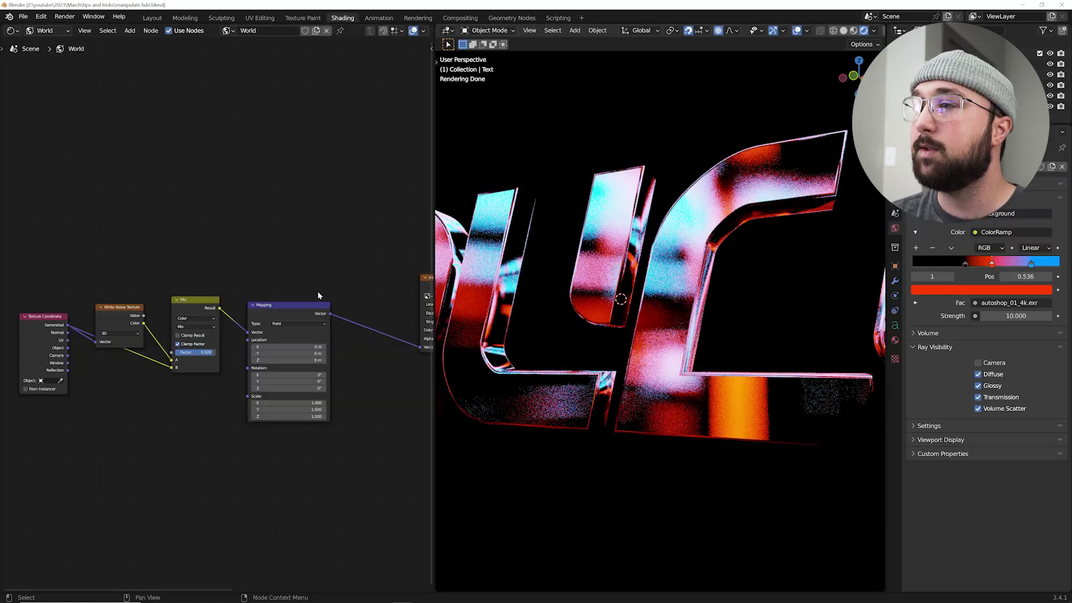
{"action": "middle_click_drag", "start_coordinate": [320, 295], "coordinate": [5, 310]}
{"action": "middle_click_drag", "start_coordinate": [162, 307], "coordinate": [256, 312]}
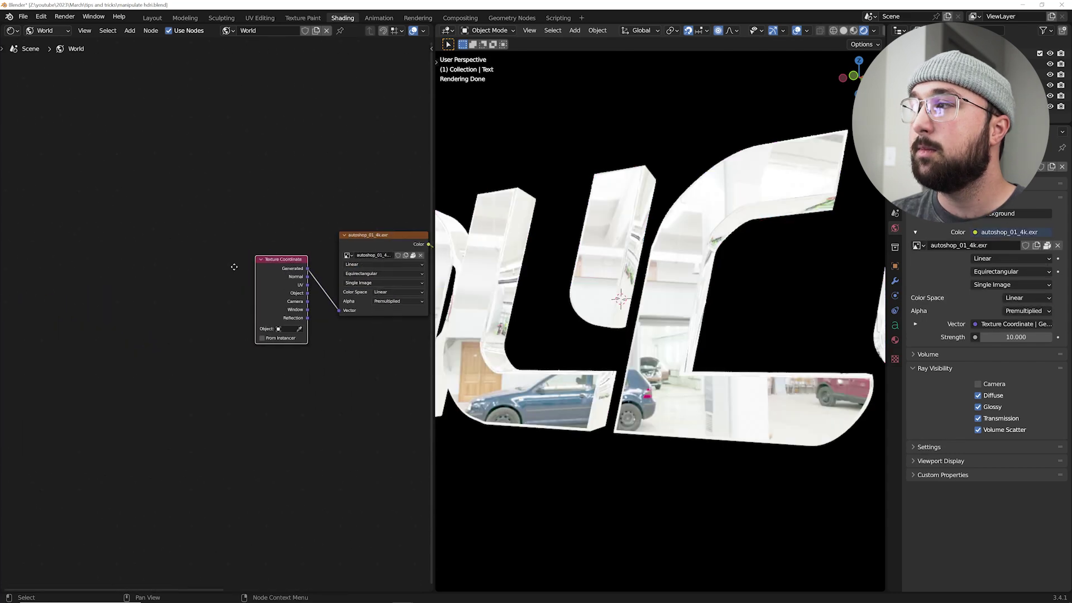
{"action": "scroll", "coordinate": [223, 279], "scroll_direction": "up", "scroll_amount": 3}
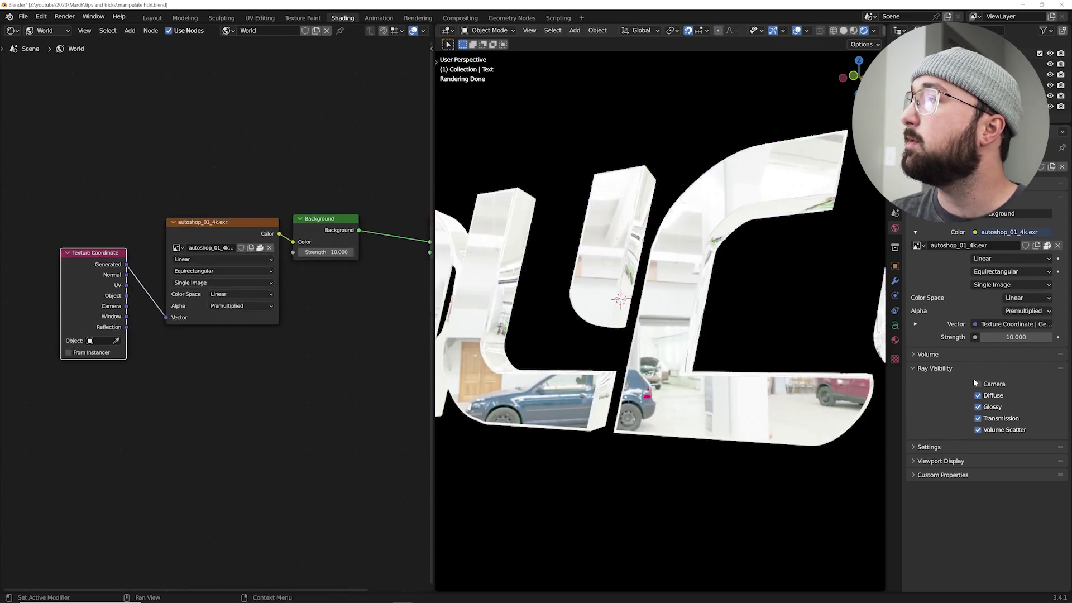
- Enable the world's Camera ray visibility and inspect the chrome text against the HDRI background
{"action": "middle_click_drag", "start_coordinate": [688, 324], "coordinate": [654, 328]}
{"action": "key", "text": "KP_0"}
{"action": "middle_click_drag", "start_coordinate": [731, 292], "coordinate": [689, 287]}
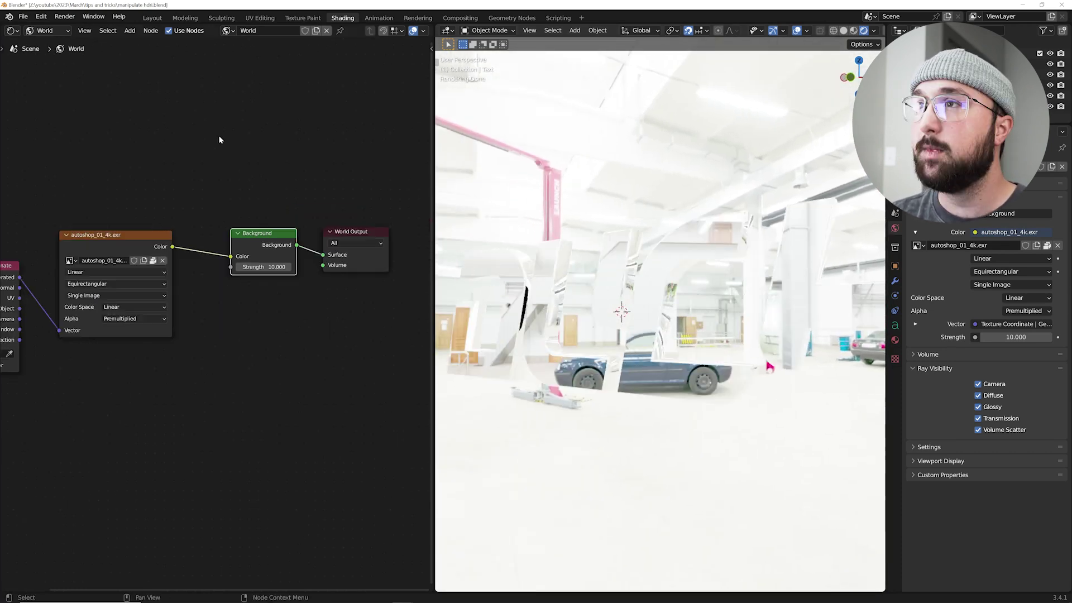
{"action": "key", "text": "shift+a"}
{"action": "left_click", "coordinate": [221, 139]}
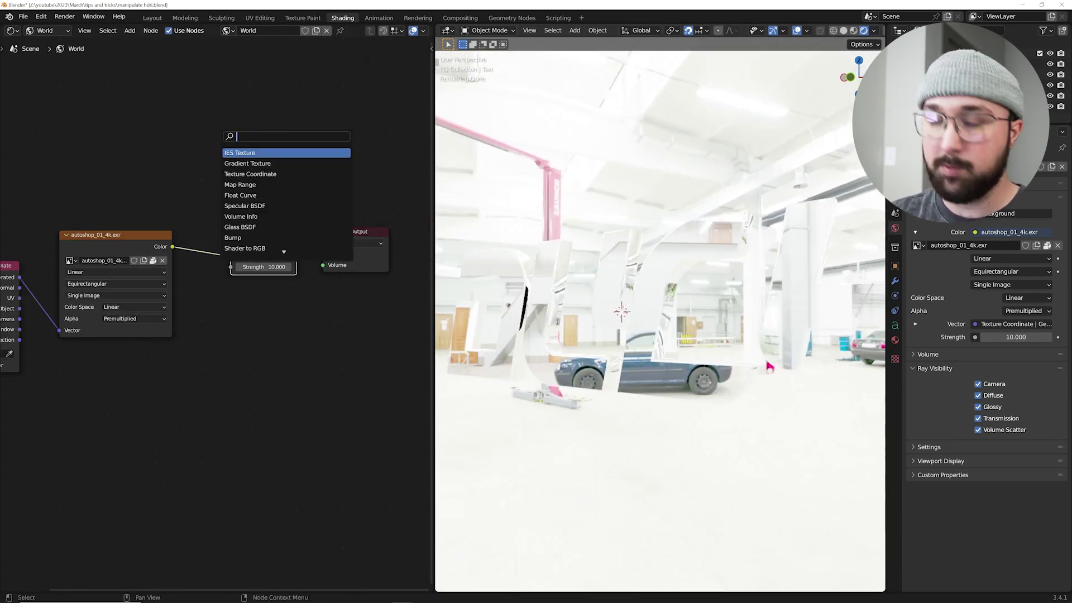
{"action": "type", "text": "COL"}
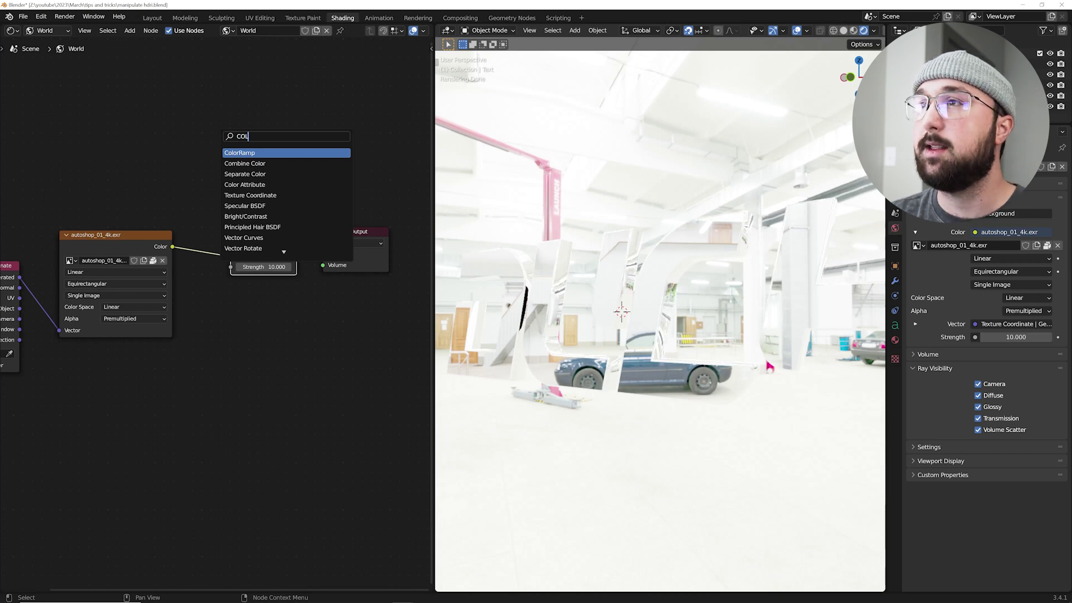
{"action": "key", "text": "Return"}
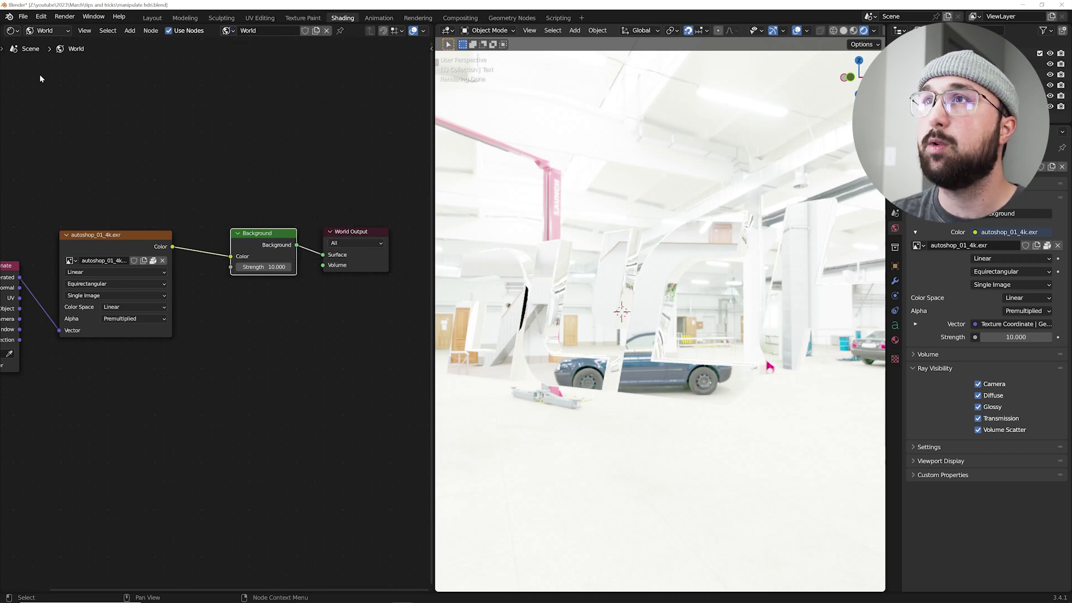
- Inspect the chrome letter's material nodes and return to the world shader nodes
{"action": "left_click", "coordinate": [38, 30]}
{"action": "left_click", "coordinate": [49, 43]}
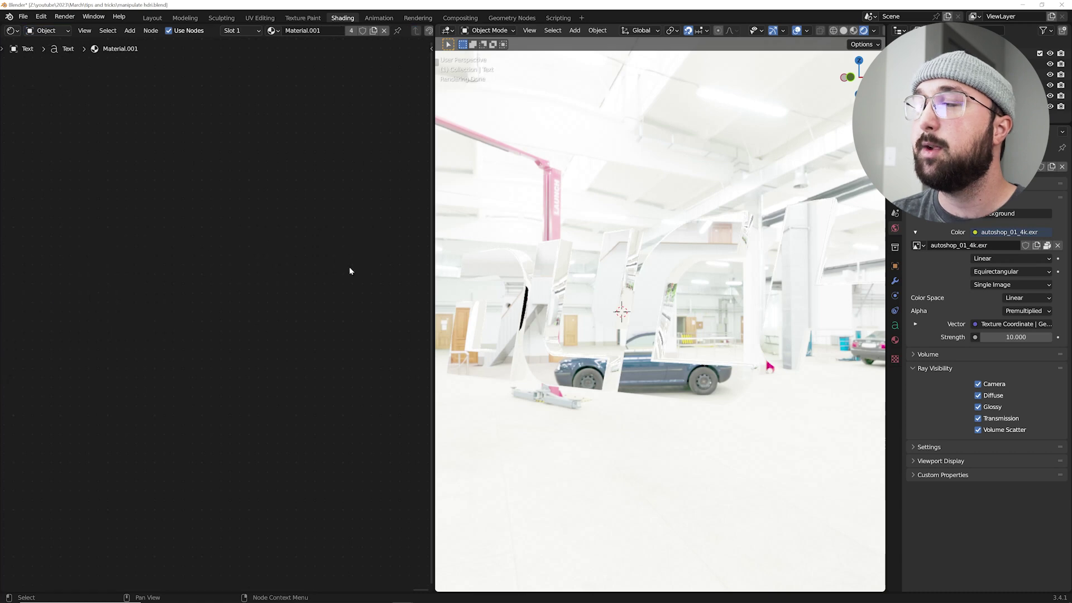
{"action": "left_click", "coordinate": [654, 269]}
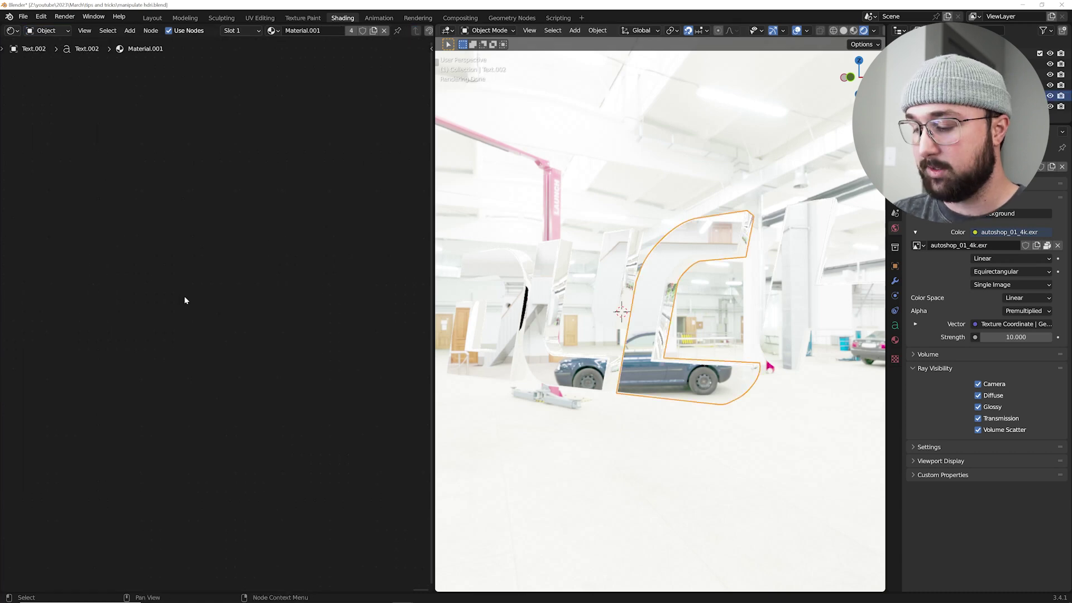
{"action": "key", "text": "Home"}
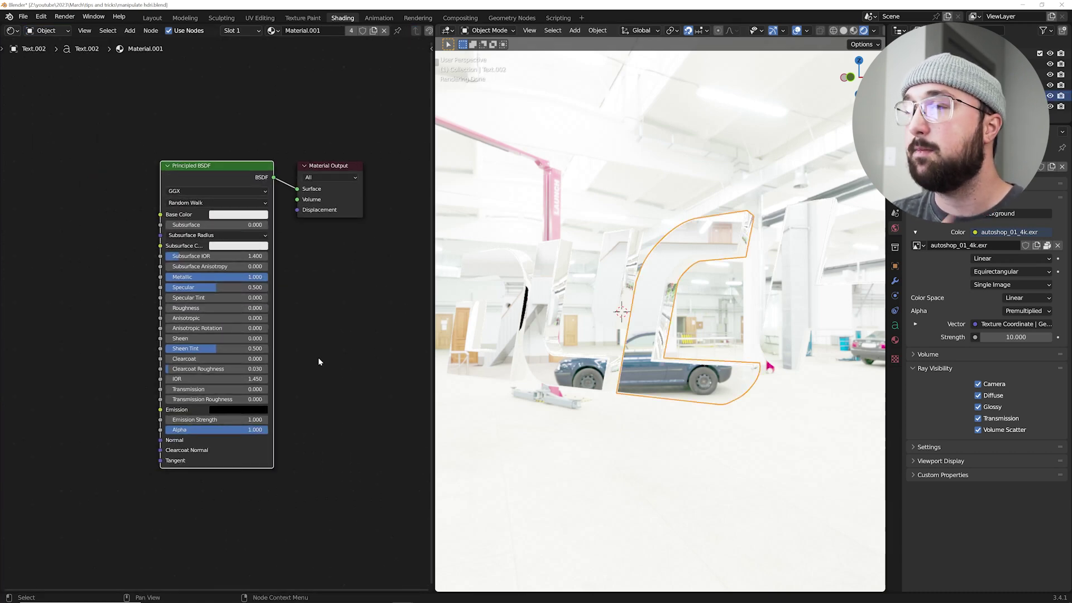
{"action": "left_click", "coordinate": [47, 31]}
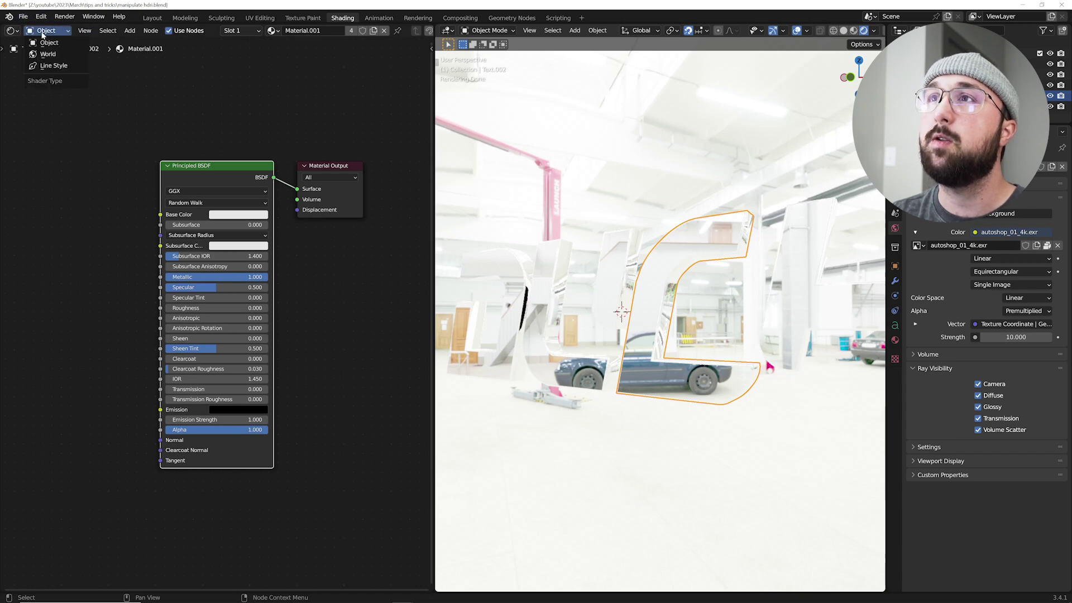
{"action": "left_click", "coordinate": [51, 57]}
{"action": "key", "text": "Home"}
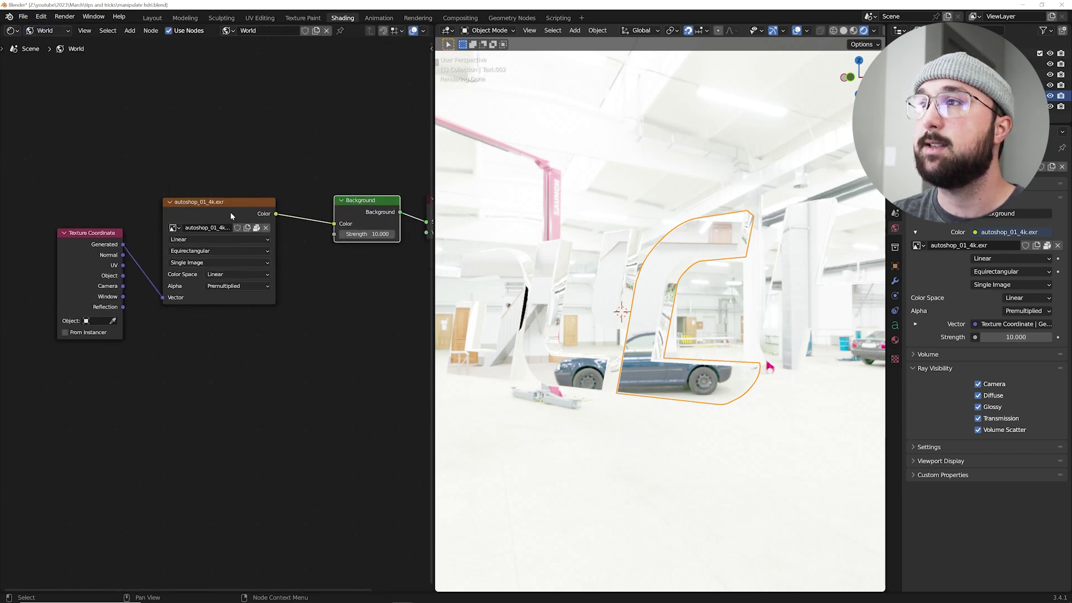
- Insert a ColorRamp between the autoshop_01_4k.exr environment texture and the Background node
{"action": "key", "text": "shift+a"}
{"action": "left_click", "coordinate": [289, 146]}
{"action": "type", "text": "color"}
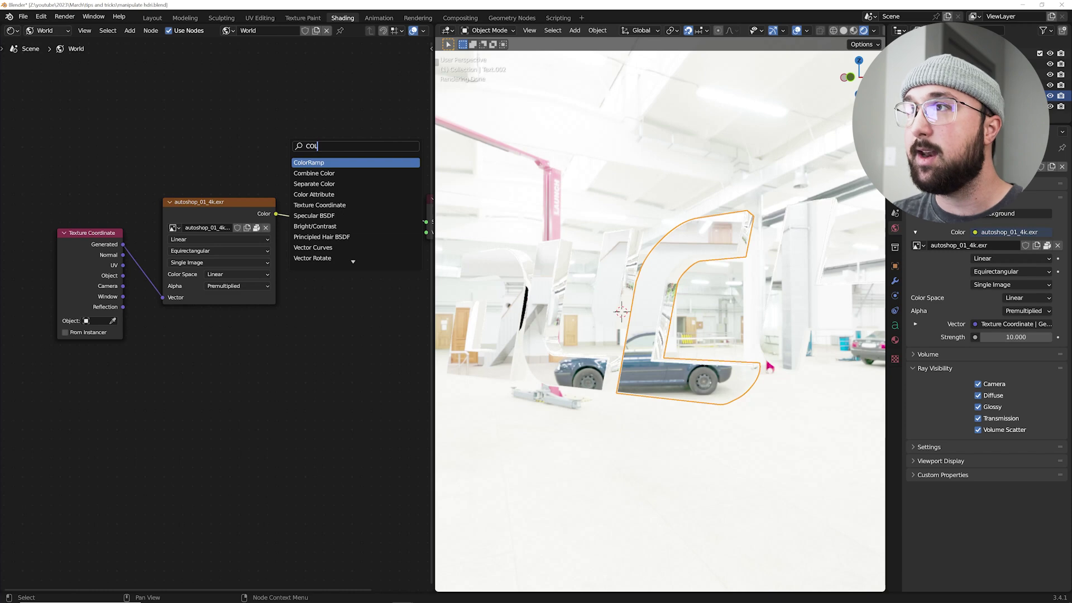
{"action": "key", "text": "Return"}
{"action": "left_click", "coordinate": [307, 207]}
{"action": "middle_click_drag", "start_coordinate": [307, 206], "coordinate": [137, 204]}
- Move the ColorRamp's black stop toward the middle and change its white stop to blue
{"action": "left_click_drag", "start_coordinate": [154, 229], "coordinate": [211, 241]}
{"action": "left_click", "coordinate": [247, 230]}
{"action": "left_click", "coordinate": [192, 253]}
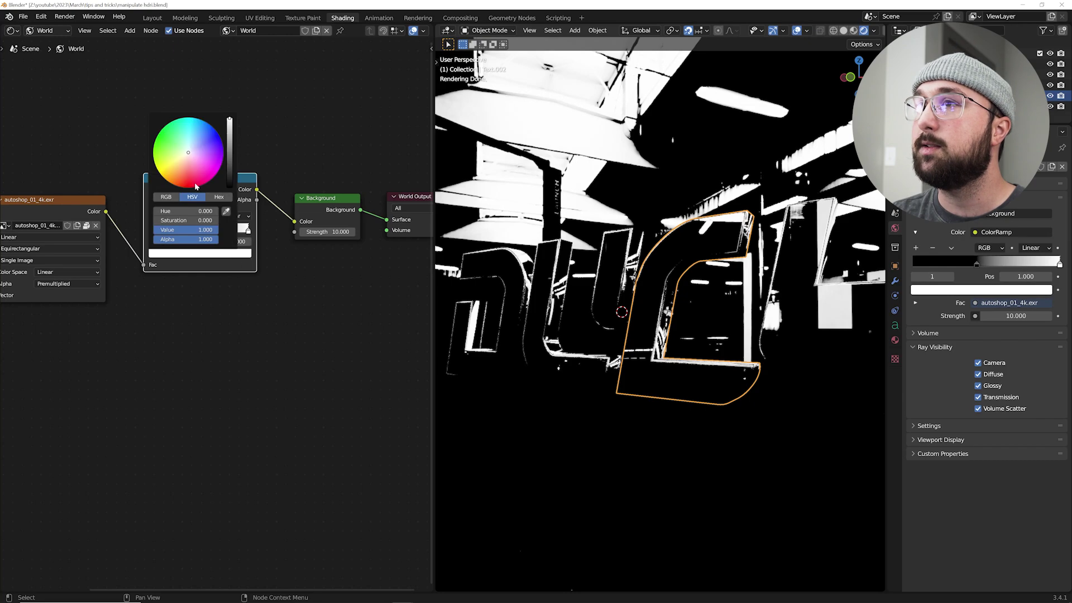
{"action": "left_click", "coordinate": [208, 132]}
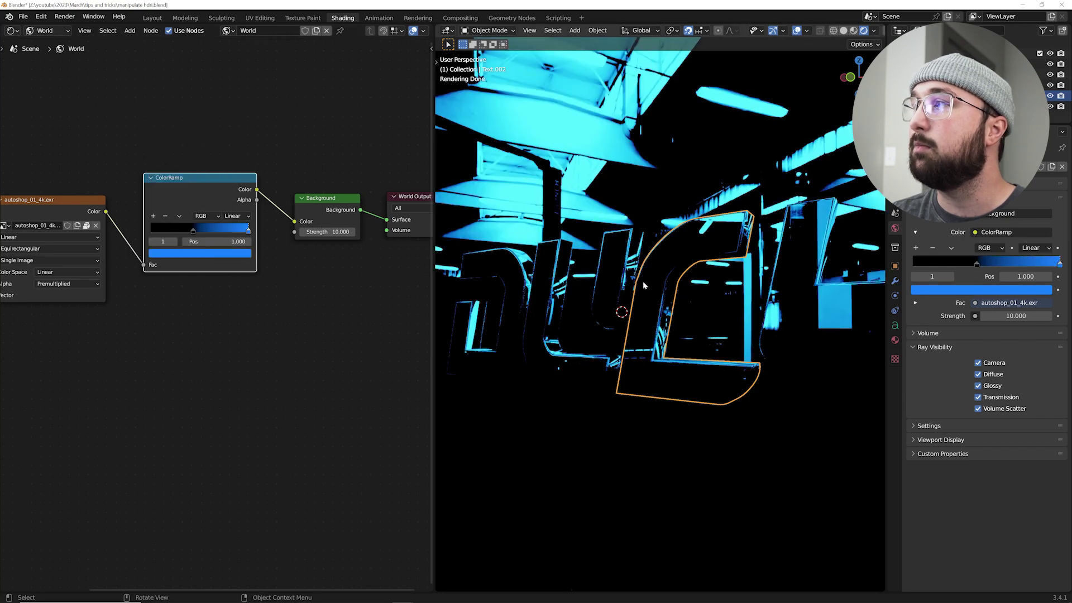
- Disable the world's Camera ray visibility so the blue HDRI only shows in the letters' reflections
{"action": "middle_click_drag", "start_coordinate": [658, 257], "coordinate": [737, 273]}
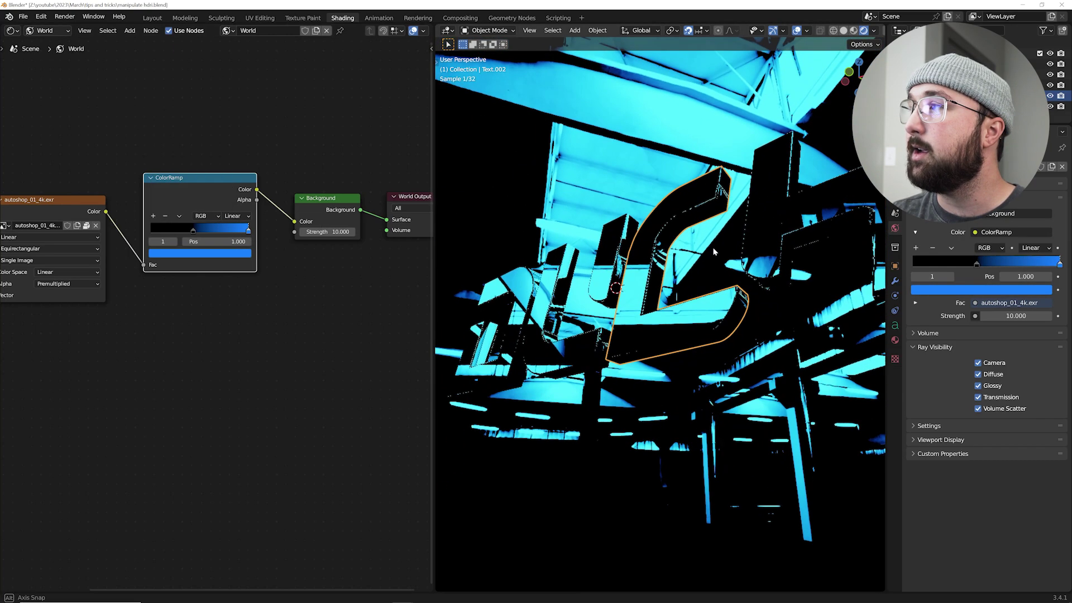
{"action": "left_click", "coordinate": [977, 364]}
{"action": "scroll", "coordinate": [644, 319], "scroll_direction": "up", "scroll_amount": 3}
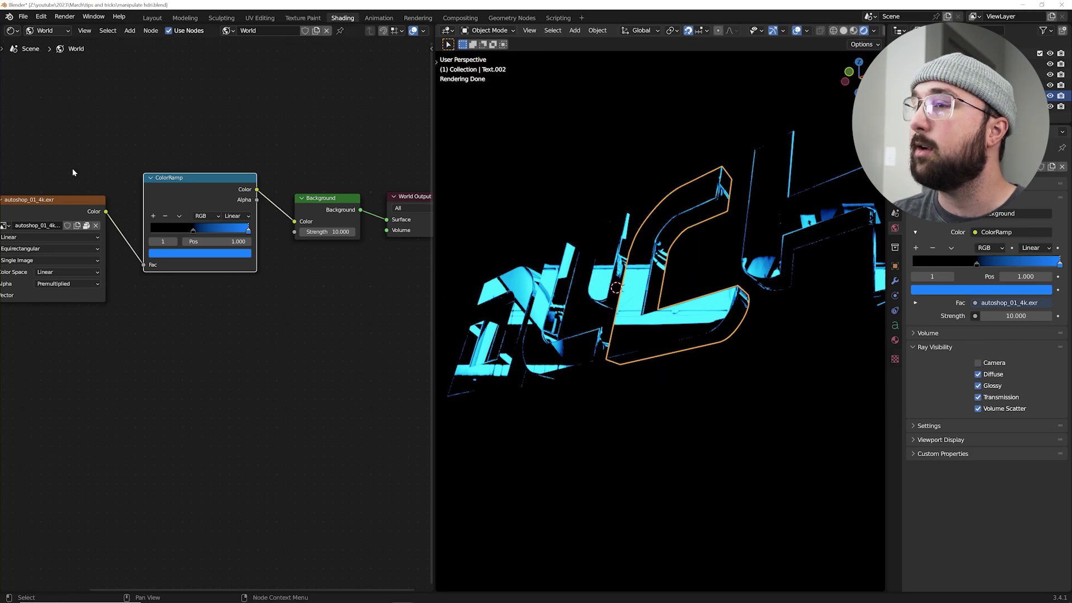
{"action": "middle_click_drag", "start_coordinate": [643, 319], "coordinate": [610, 307]}
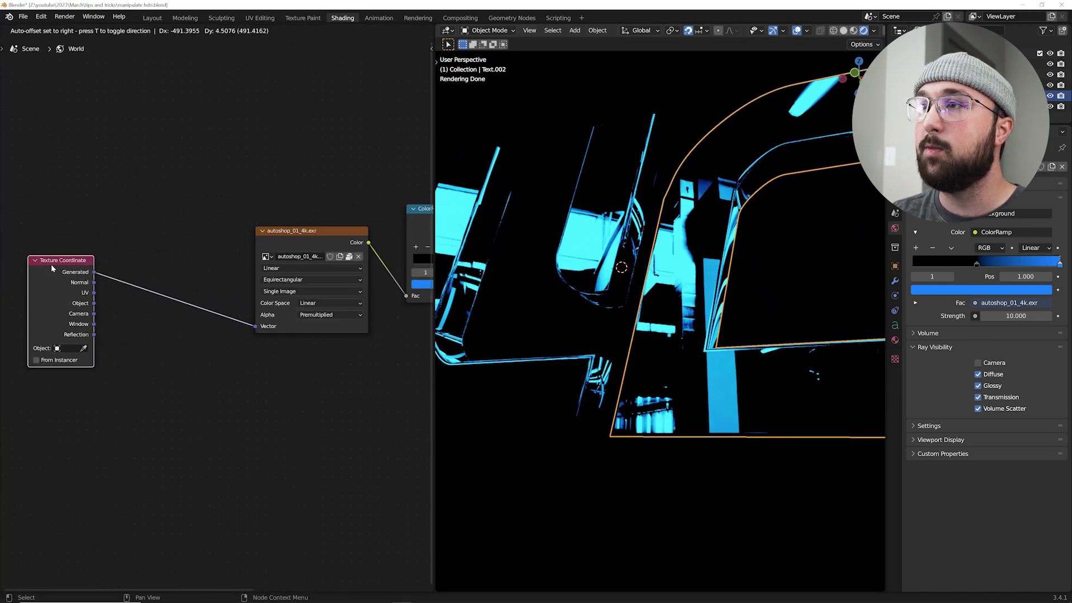
- Insert a Mapping node between the Texture Coordinate and the environment texture
{"action": "left_click", "coordinate": [52, 268]}
{"action": "key", "text": "shift+a"}
{"action": "type", "text": "MAP"}
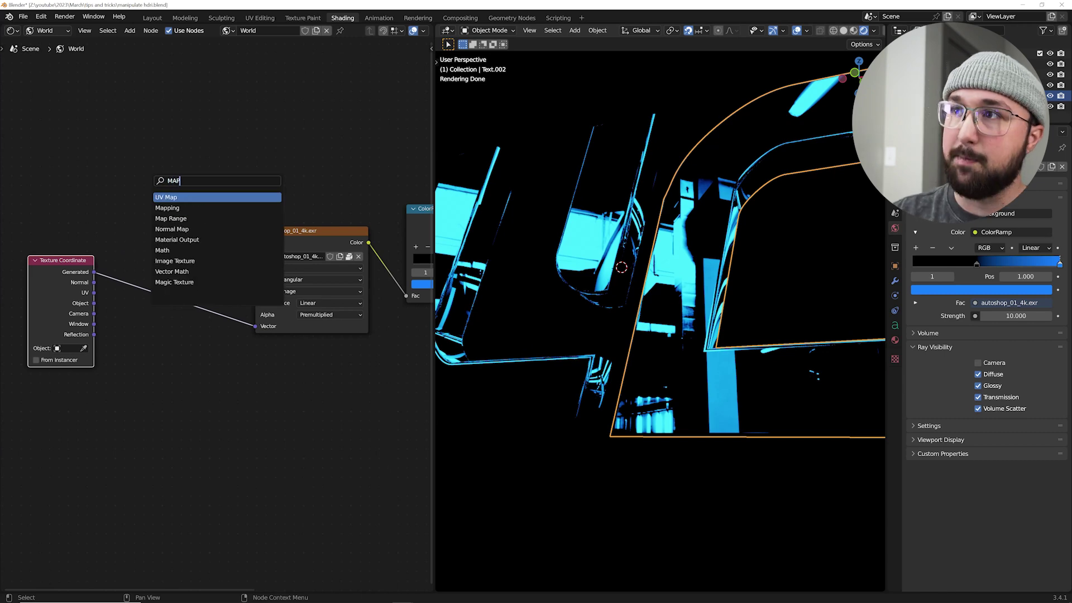
{"action": "left_click", "coordinate": [167, 208]}
{"action": "left_click", "coordinate": [83, 240]}
- Add a White Noise Texture and a Mix Color node blending its color with the mapping vector into the environment texture
{"action": "key", "text": "shift+a"}
{"action": "left_click", "coordinate": [178, 172]}
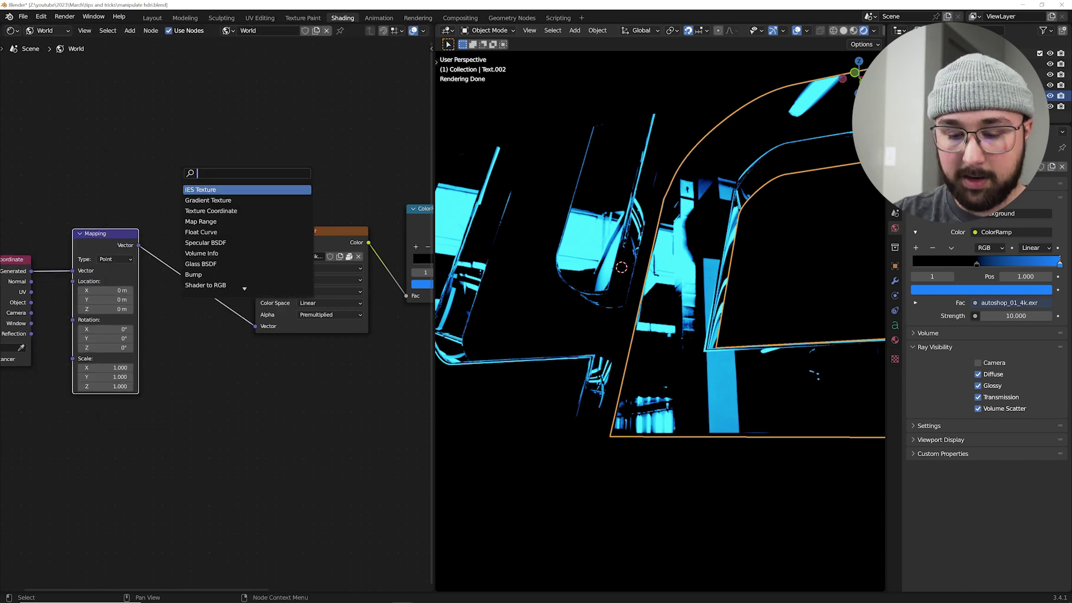
{"action": "type", "text": "WHI"}
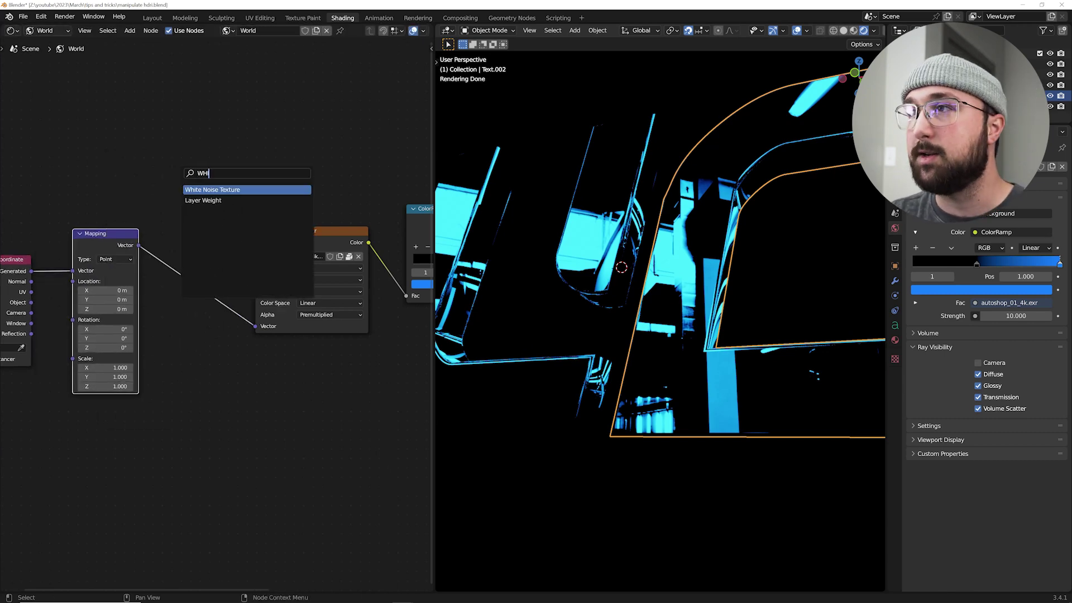
{"action": "key", "text": "Return"}
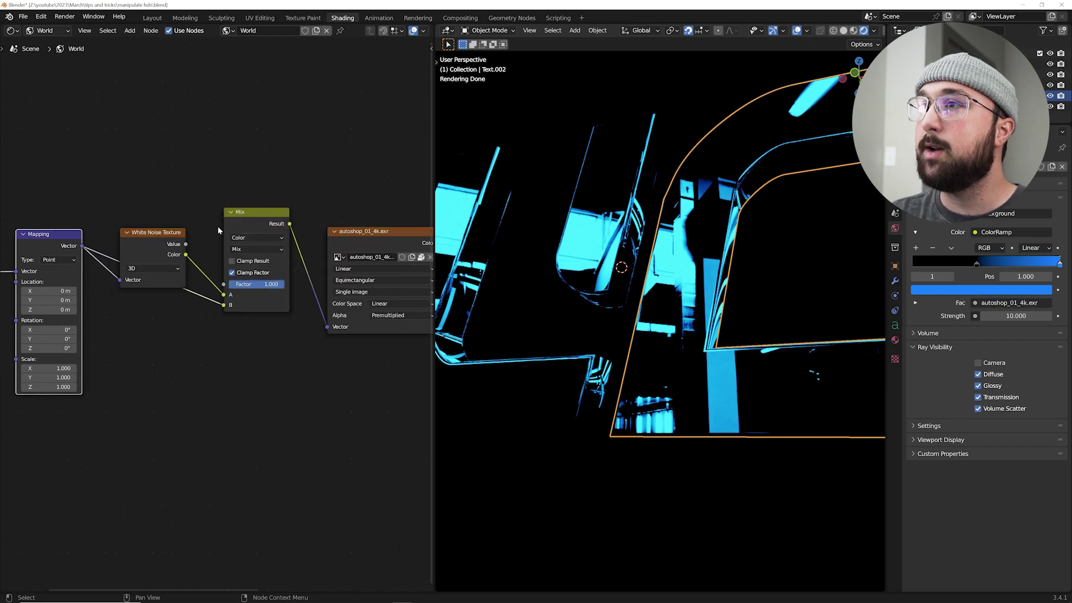
{"action": "scroll", "coordinate": [231, 268], "scroll_direction": "up", "scroll_amount": 2}
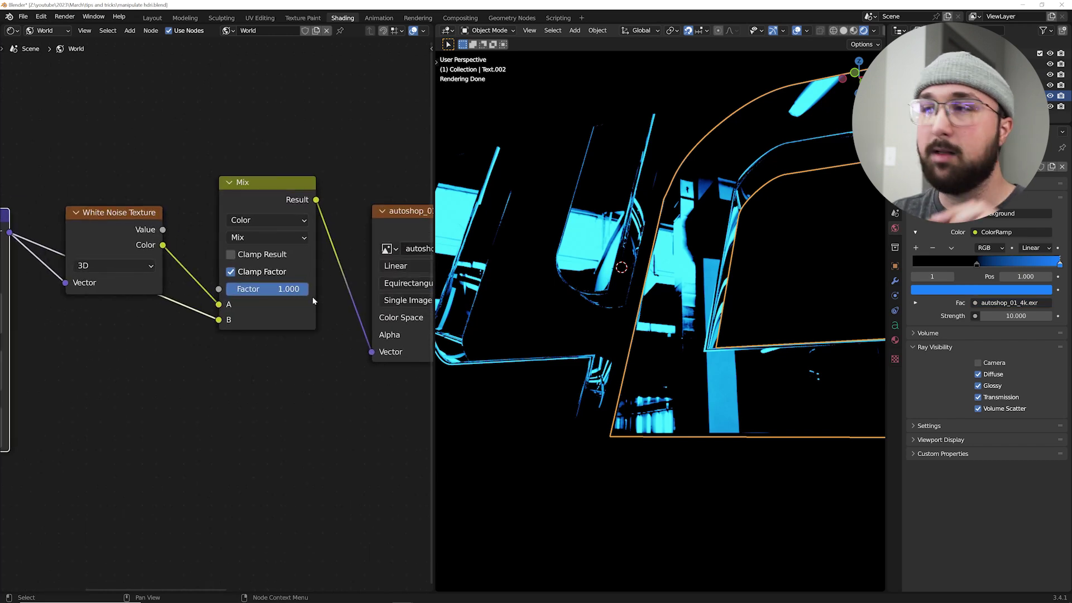
- Set the Mix node's factor to 0.917 to blur the HDRI and move the ColorRamp's black stop to 0.366
{"action": "left_click_drag", "start_coordinate": [268, 288], "coordinate": [261, 288]}
{"action": "middle_click_drag", "start_coordinate": [826, 259], "coordinate": [810, 282]}
{"action": "middle_click_drag", "start_coordinate": [385, 278], "coordinate": [34, 249]}
{"action": "middle_click_drag", "start_coordinate": [301, 237], "coordinate": [205, 233]}
{"action": "left_click_drag", "start_coordinate": [215, 225], "coordinate": [205, 226]}
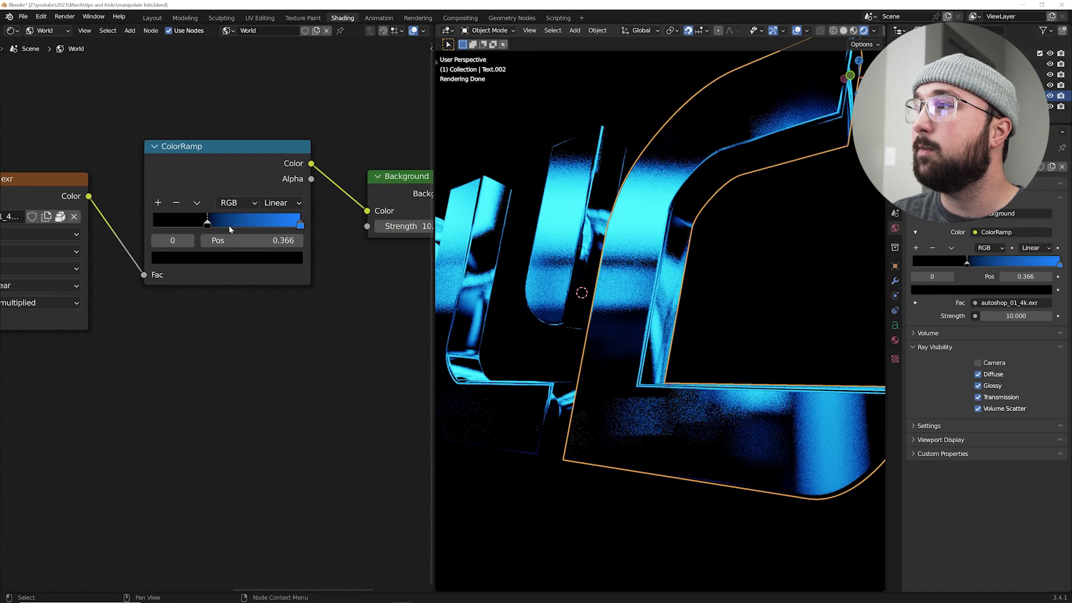
- Compare the text with the blurred HDRI background shown and hidden by toggling the world's Camera ray visibility
{"action": "scroll", "coordinate": [683, 263], "scroll_direction": "down", "scroll_amount": 6}
{"action": "middle_click_drag", "start_coordinate": [684, 262], "coordinate": [789, 282]}
{"action": "left_click", "coordinate": [977, 363]}
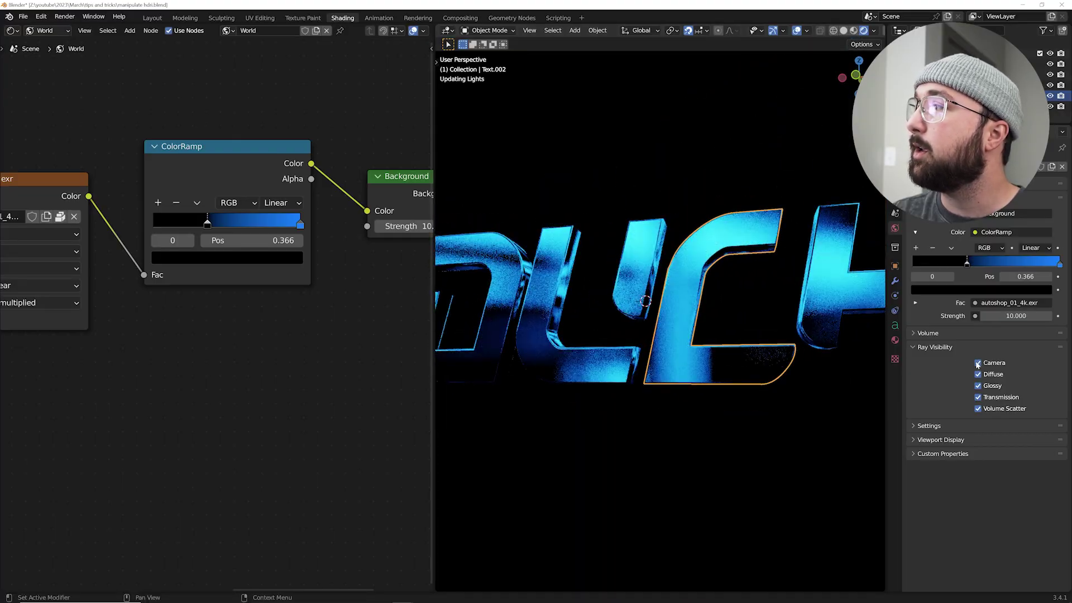
{"action": "middle_click_drag", "start_coordinate": [684, 291], "coordinate": [631, 254]}
{"action": "middle_click_drag", "start_coordinate": [230, 233], "coordinate": [449, 231]}
{"action": "middle_click_drag", "start_coordinate": [701, 237], "coordinate": [680, 302]}
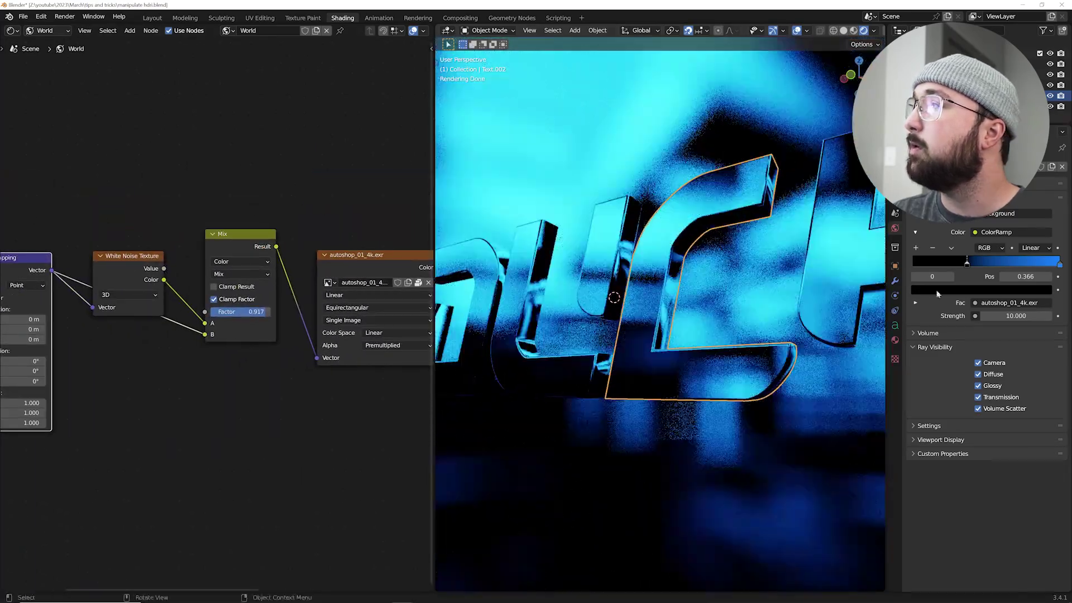
{"action": "left_click", "coordinate": [977, 363]}
{"action": "middle_click_drag", "start_coordinate": [761, 319], "coordinate": [692, 252]}
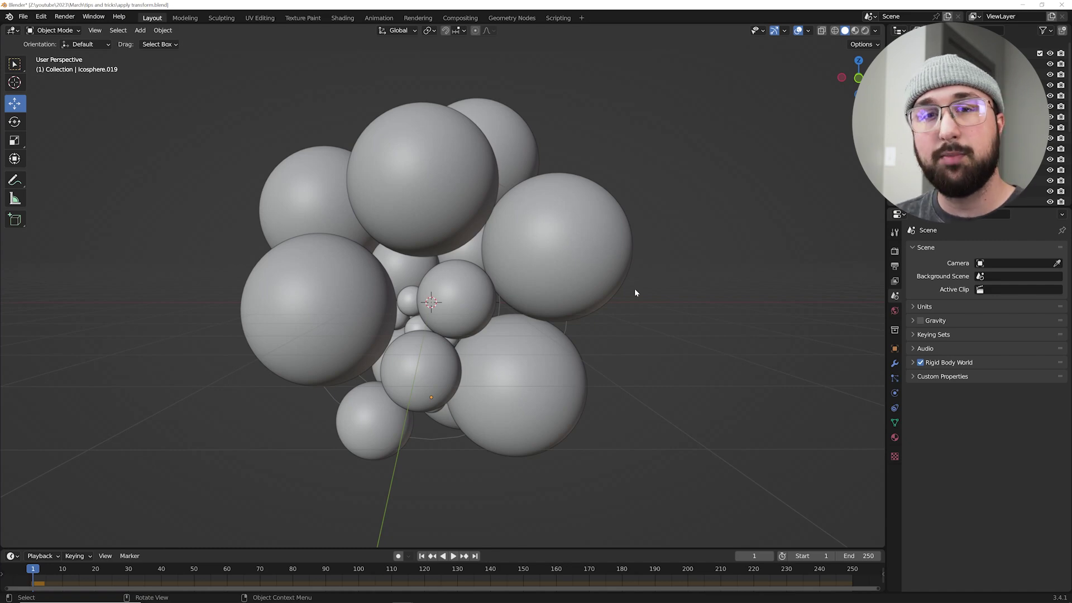
- Examine the tightly packed cluster of spheres in the apply transform file from several angles
{"action": "mouse_move", "coordinate": [481, 288]}
{"action": "middle_mouse_down"}
{"action": "mouse_move", "coordinate": [571, 310]}
{"action": "mouse_move", "coordinate": [599, 289]}
{"action": "mouse_move", "coordinate": [486, 296]}
{"action": "middle_mouse_up"}
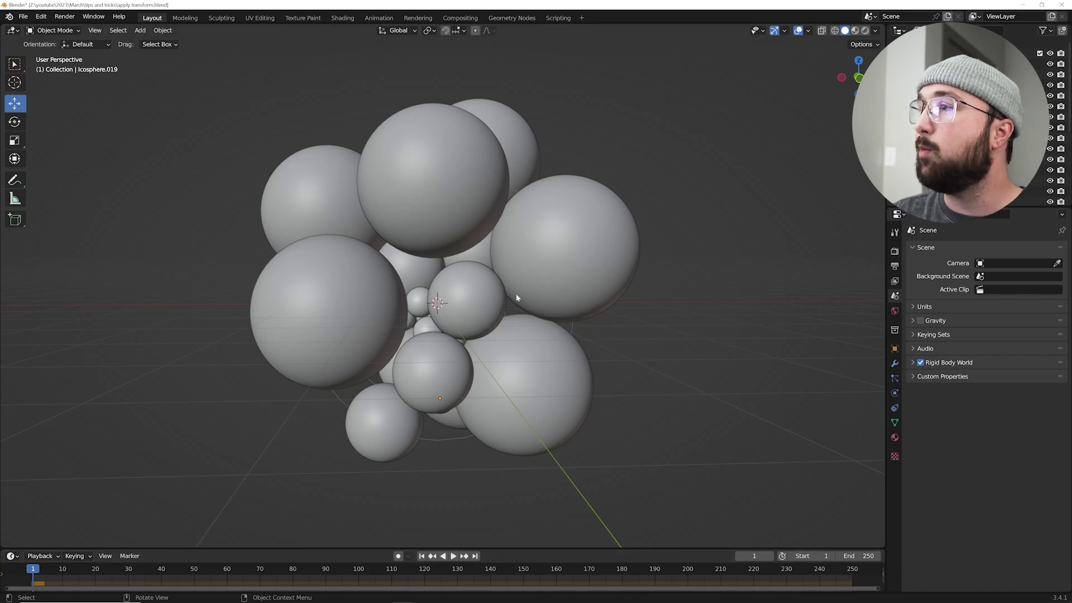
{"action": "middle_click_drag", "start_coordinate": [514, 289], "coordinate": [487, 300]}
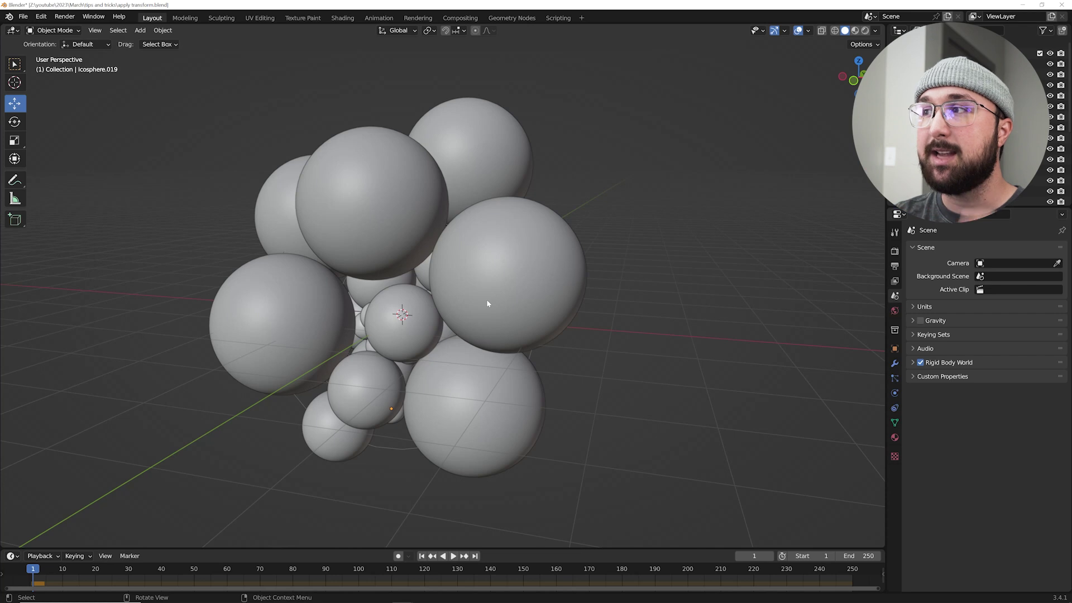
{"action": "left_click", "coordinate": [487, 299]}
{"action": "left_click", "coordinate": [391, 240]}
{"action": "left_click", "coordinate": [297, 329], "text": "shift"}
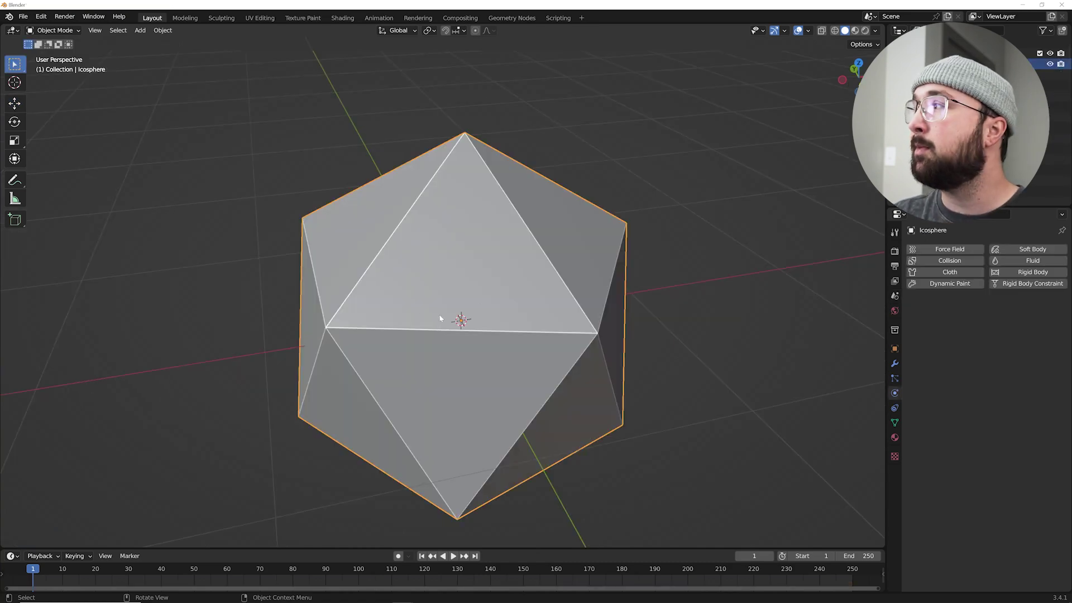
- Make the icosphere an active rigid body and duplicate it into four copies spread around the world origin
{"action": "left_click", "coordinate": [1032, 273]}
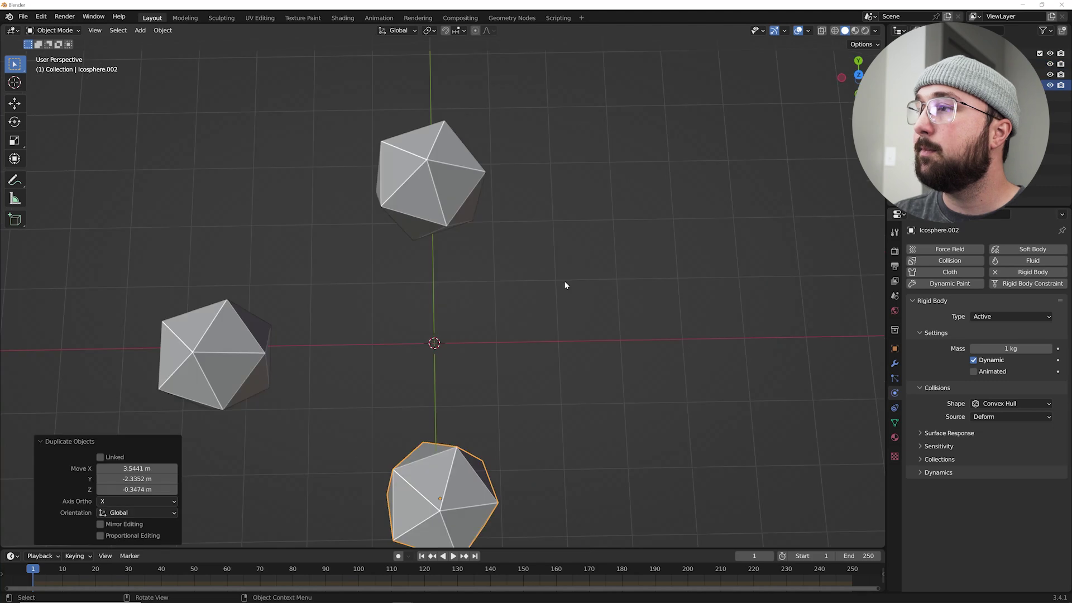
{"action": "key", "text": "shift+d"}
{"action": "left_click", "coordinate": [795, 304]}
- Add a Force field at the world origin with strength -142.9 and run the simulation to frame 56
{"action": "key", "text": "shift+a"}
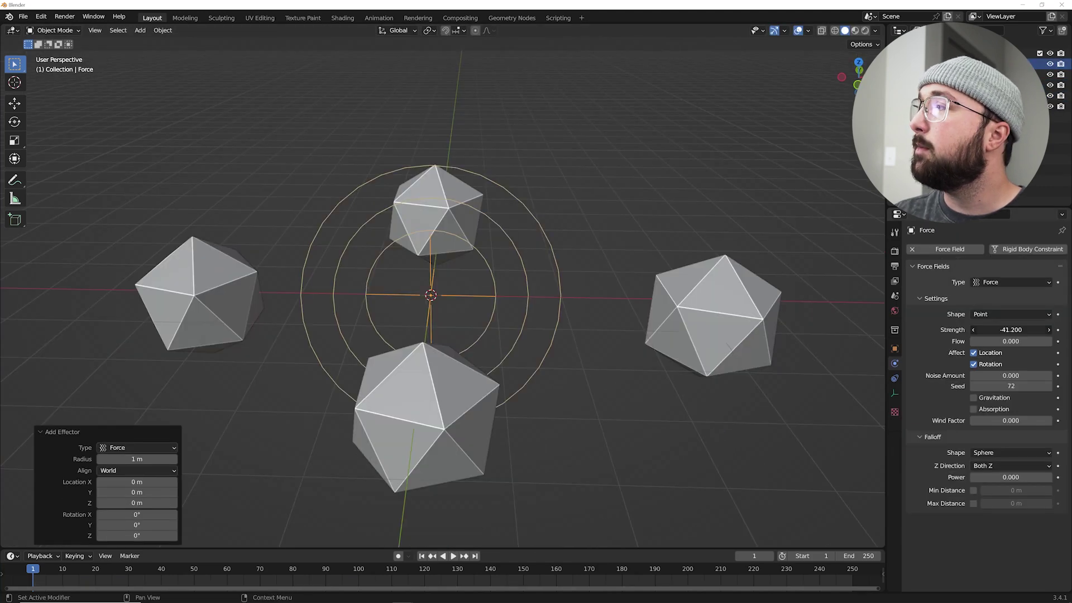
{"action": "left_click_drag", "start_coordinate": [1011, 329], "coordinate": [1030, 329]}
{"action": "key", "text": "space"}
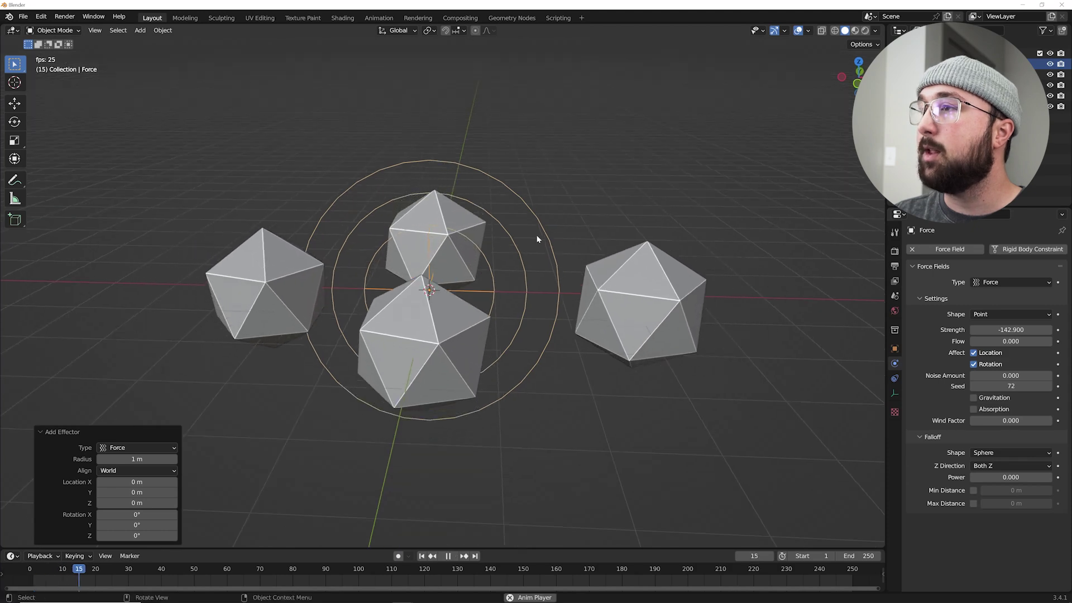
{"action": "key", "text": "space"}
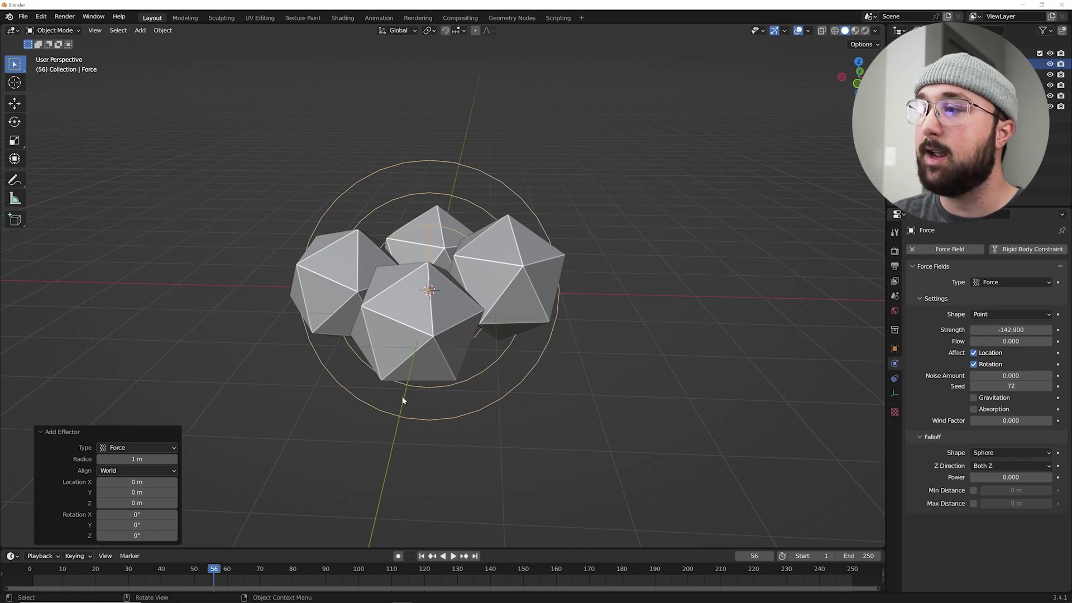
- Select all the objects and apply the rigid body transformation to keep the icospheres' simulated positions
{"action": "middle_click_drag", "start_coordinate": [435, 421], "coordinate": [437, 405]}
{"action": "left_click_drag", "start_coordinate": [640, 174], "coordinate": [242, 409]}
{"action": "key", "text": "F3"}
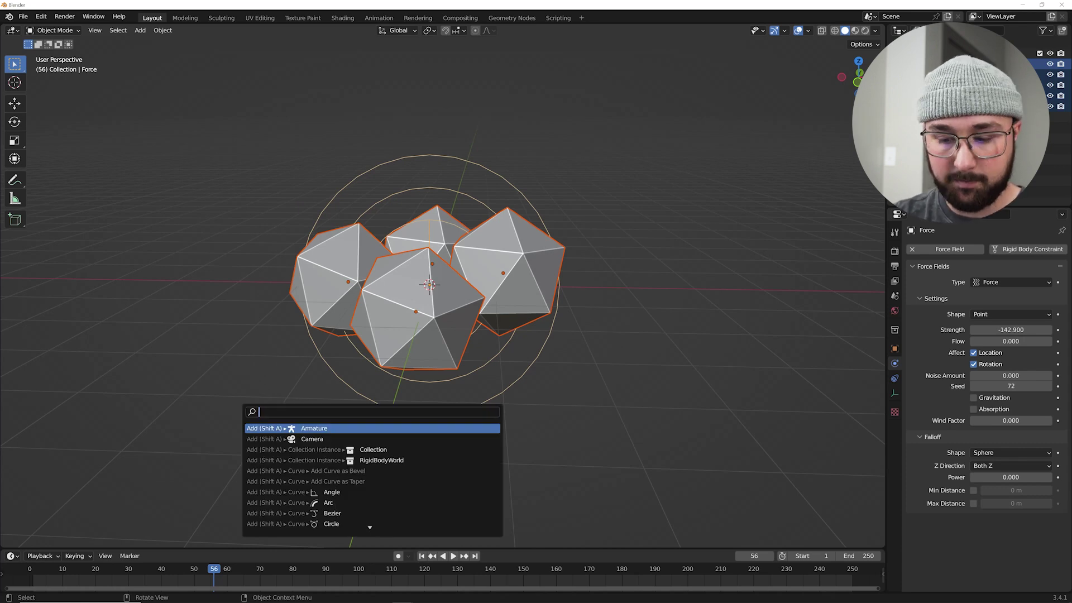
{"action": "type", "text": "apply tran"}
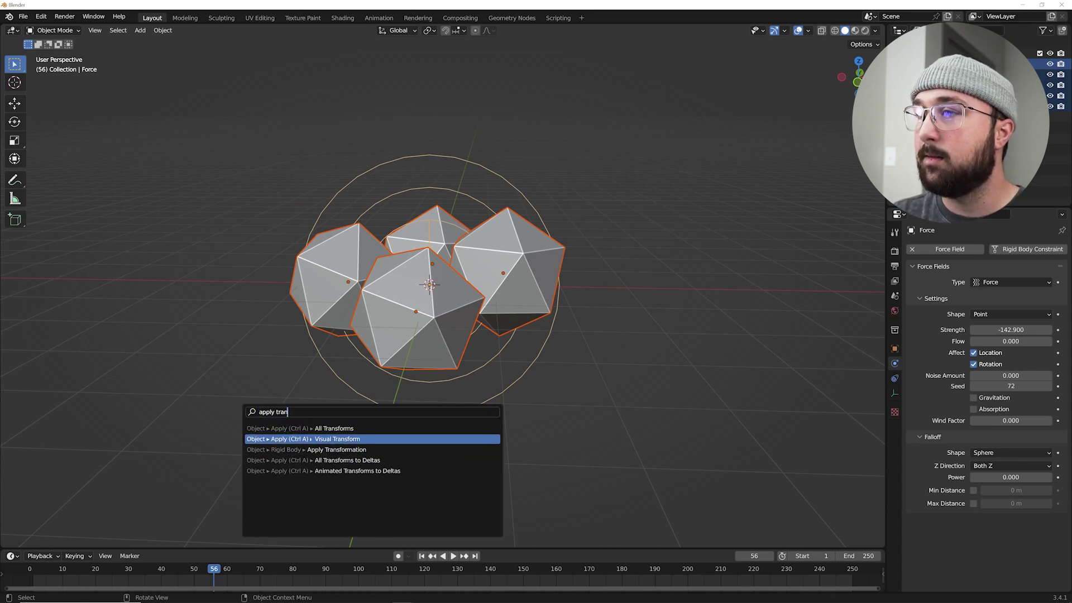
{"action": "key", "text": "Down"}
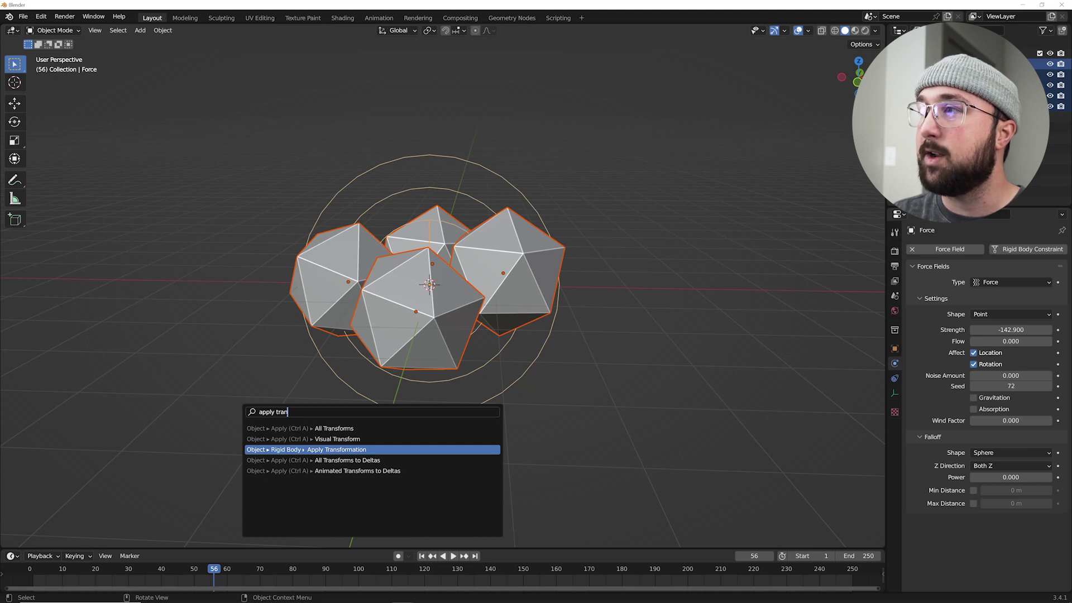
{"action": "left_click", "coordinate": [353, 453]}
- Return to frame 1 and play the simulation again from the applied arrangement
{"action": "left_click", "coordinate": [421, 555]}
{"action": "middle_click_drag", "start_coordinate": [448, 424], "coordinate": [449, 404]}
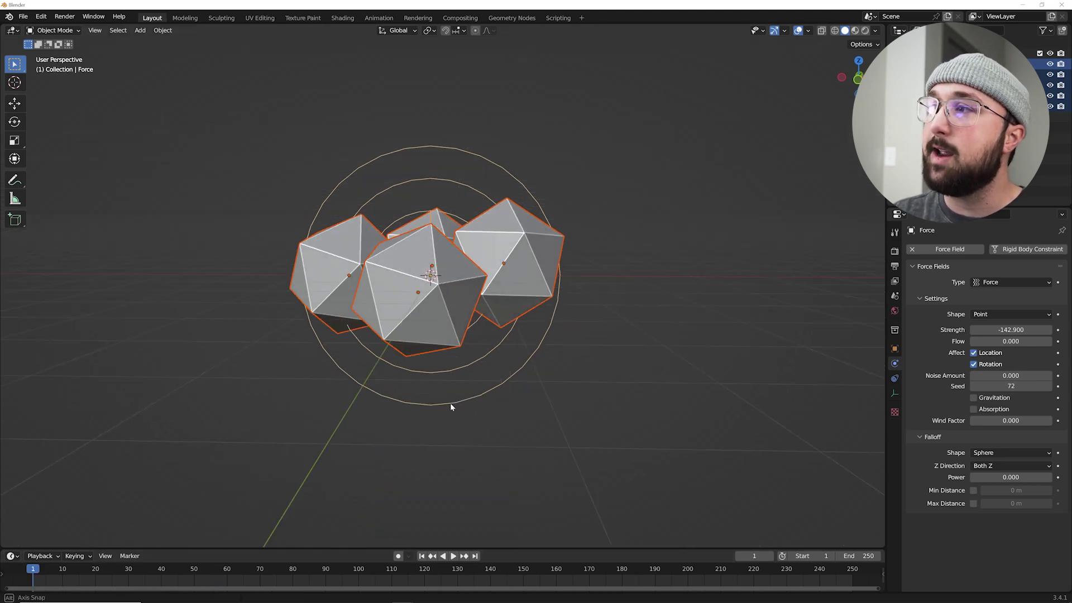
{"action": "middle_click_drag", "start_coordinate": [355, 476], "coordinate": [382, 462]}
{"action": "key", "text": "space"}
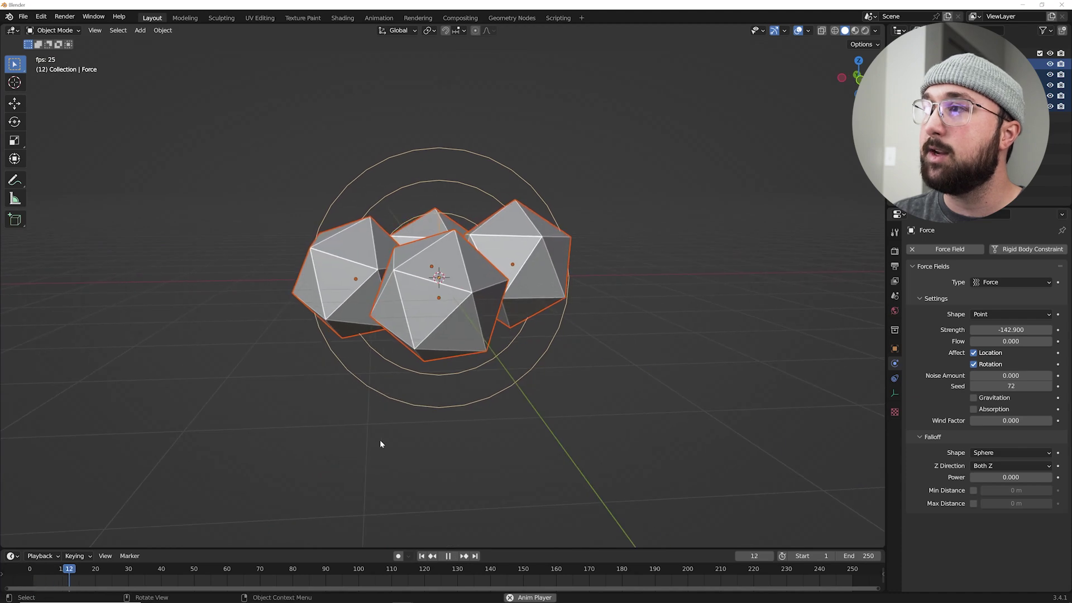
- Stop the simulation playback and return to frame 1
{"action": "mouse_move", "coordinate": [442, 415]}
{"action": "middle_mouse_down"}
{"action": "mouse_move", "coordinate": [436, 433]}
{"action": "mouse_move", "coordinate": [446, 411]}
{"action": "middle_mouse_up"}
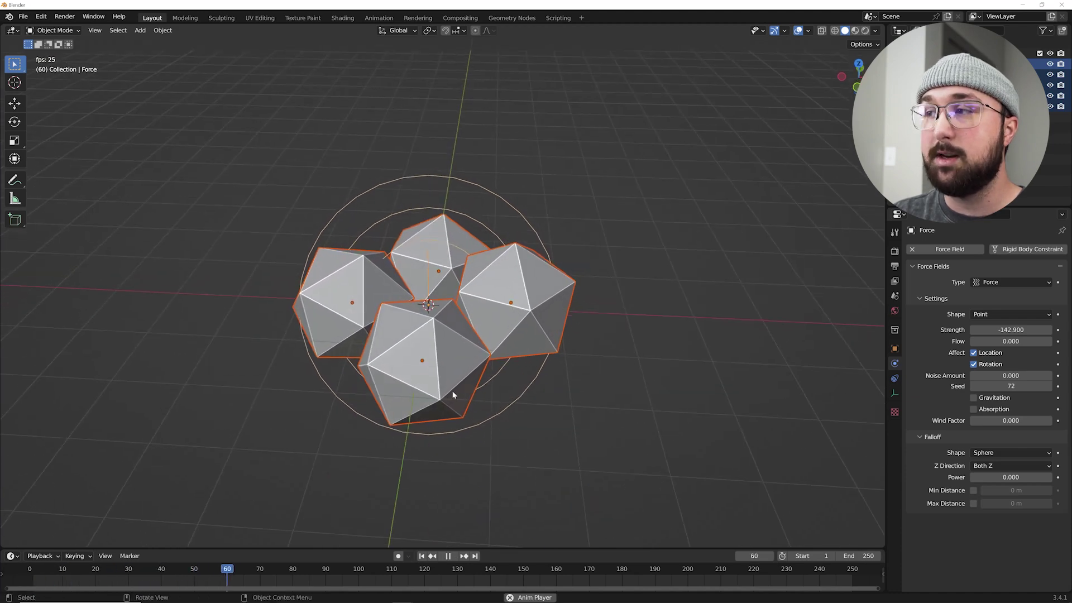
{"action": "key", "text": "space"}
{"action": "left_click", "coordinate": [421, 555]}
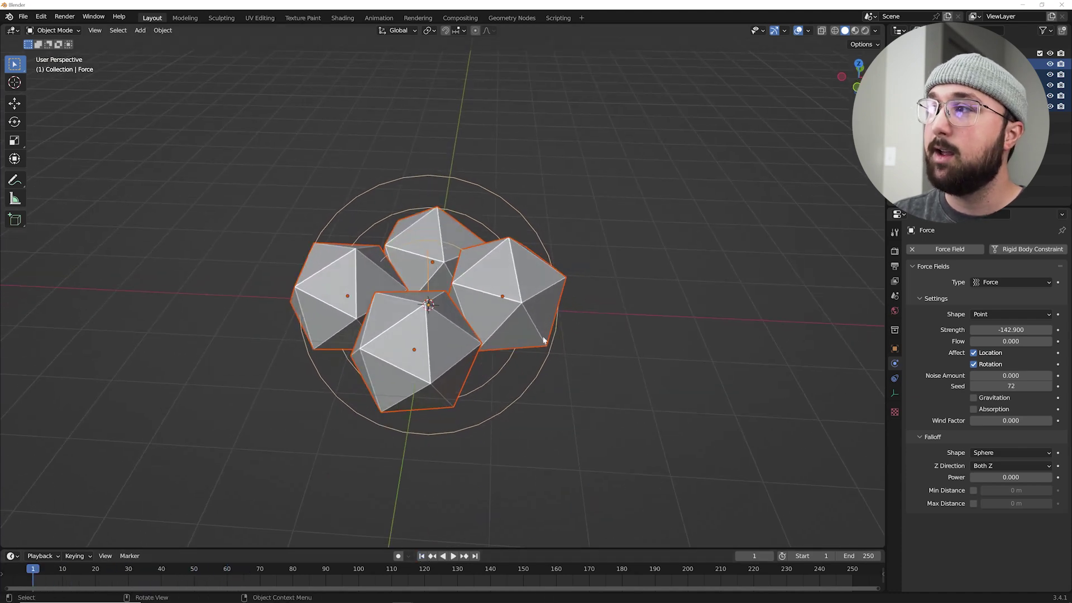
- Duplicate one icosphere into three extra copies spread out around the existing cluster
{"action": "left_click", "coordinate": [531, 314]}
{"action": "key", "text": "shift+d"}
{"action": "left_click", "coordinate": [706, 223]}
{"action": "key", "text": "shift+d"}
{"action": "left_click", "coordinate": [350, 339]}
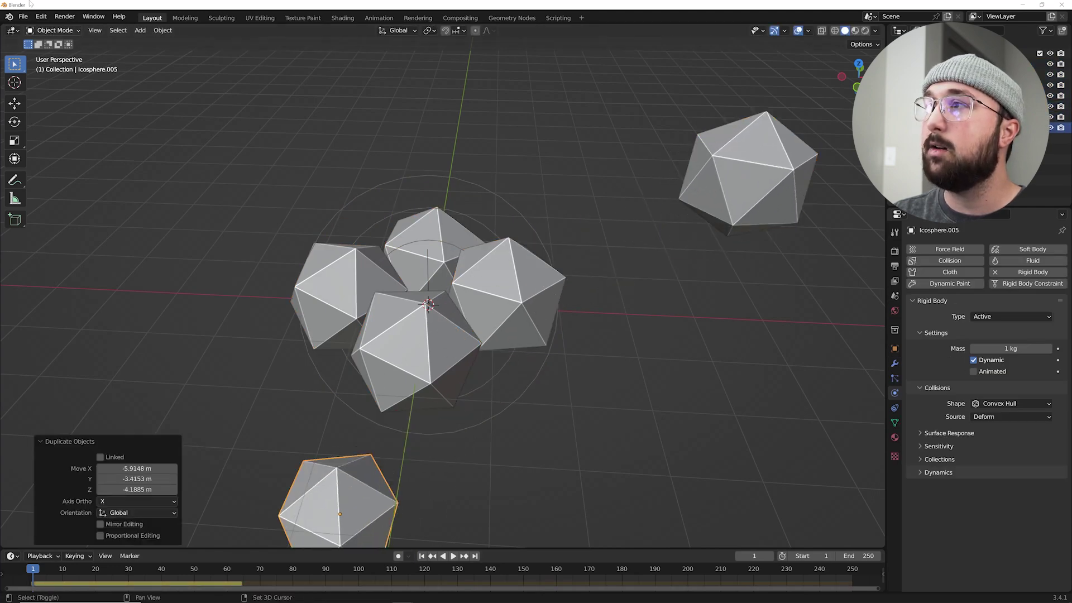
{"action": "key", "text": "shift+d"}
{"action": "left_click", "coordinate": [282, 513]}
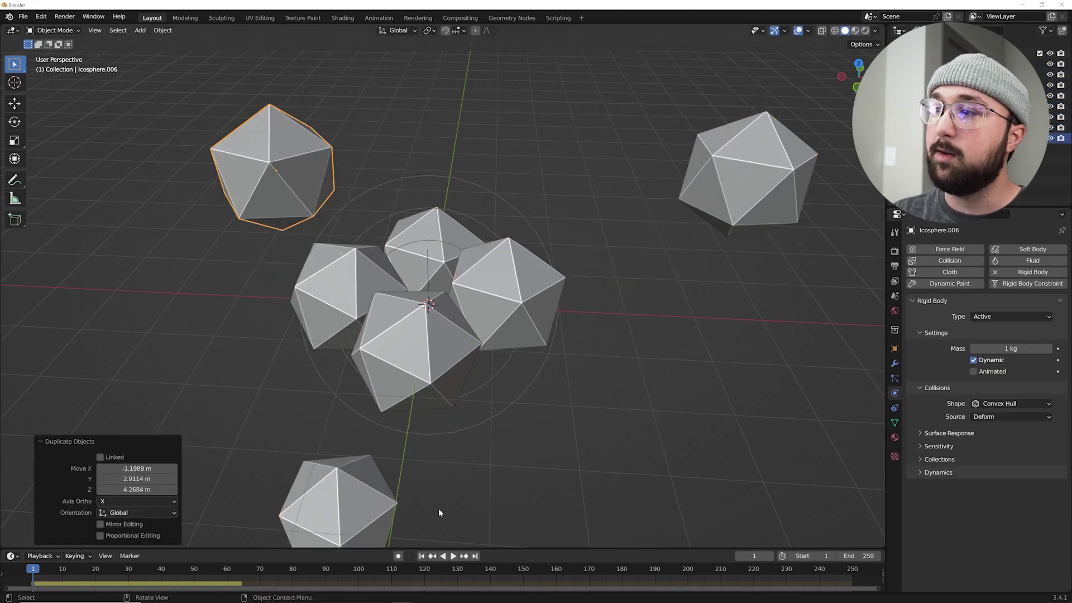
- Play the simulation with the added icospheres, watch them get pulled into the cluster, and stop playback
{"action": "middle_click_drag", "start_coordinate": [478, 484], "coordinate": [470, 434]}
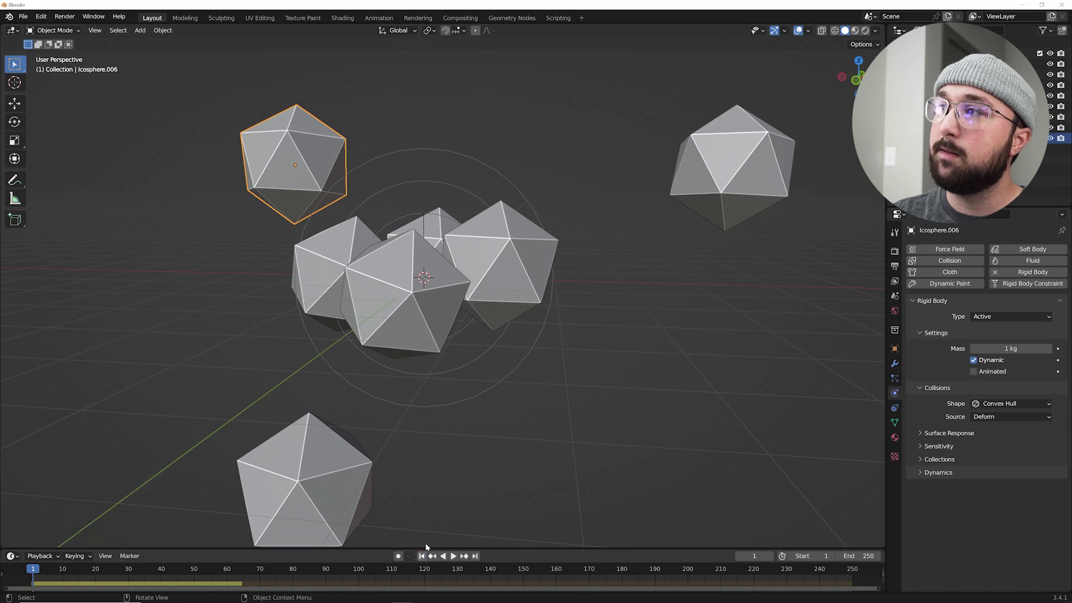
{"action": "key", "text": "space"}
{"action": "middle_click_drag", "start_coordinate": [442, 514], "coordinate": [493, 366]}
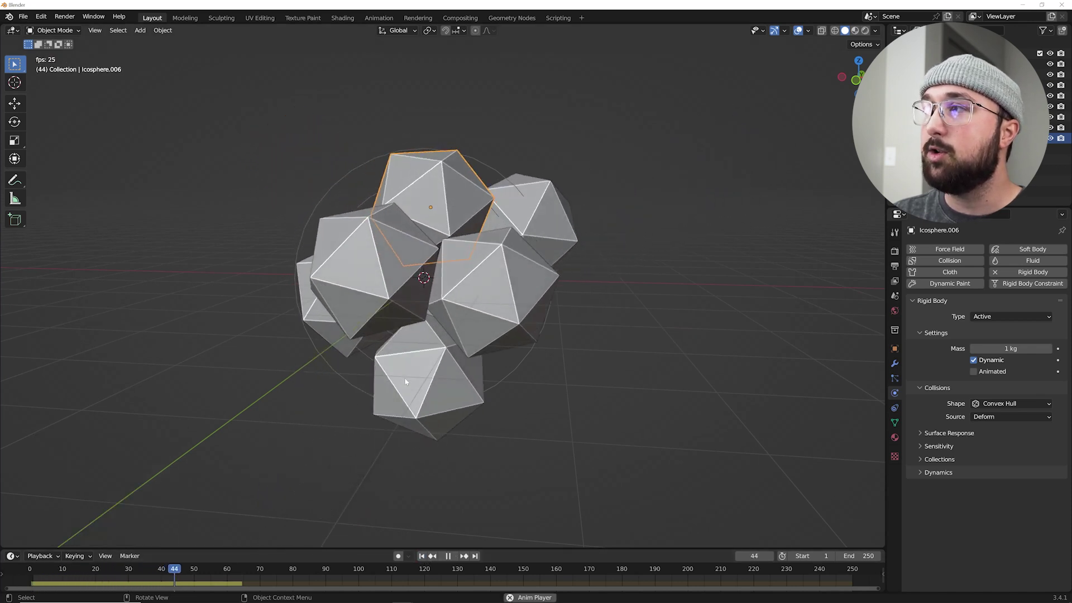
{"action": "key", "text": "space"}
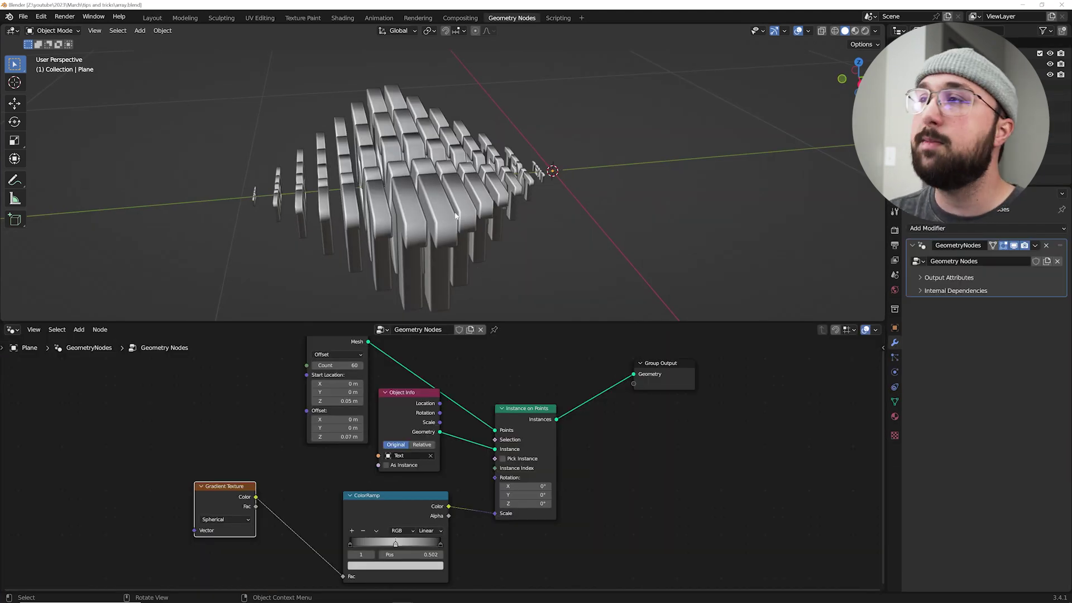
- Examine the finished text array and its geometry node setup, trying out the Mesh Line's count and Z offset
{"action": "middle_click_drag", "start_coordinate": [477, 266], "coordinate": [506, 200]}
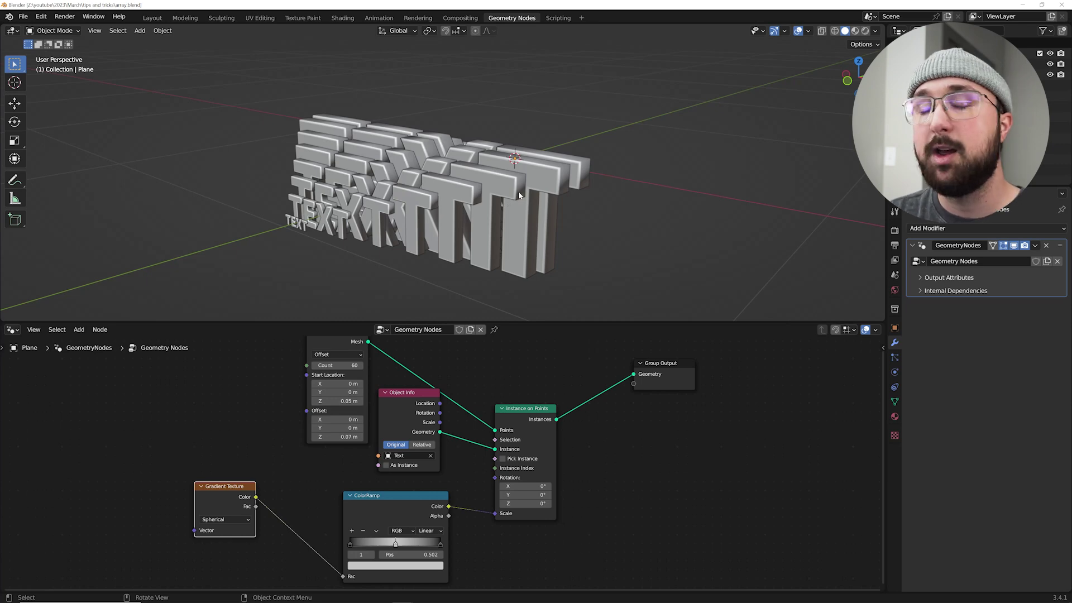
{"action": "middle_click_drag", "start_coordinate": [518, 194], "coordinate": [484, 174]}
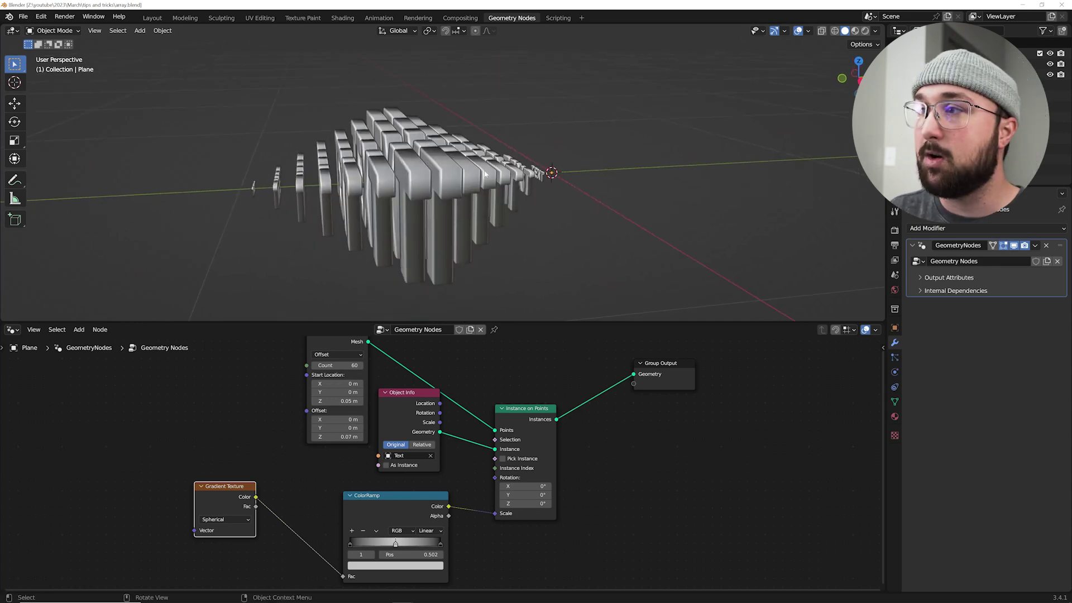
{"action": "scroll", "coordinate": [359, 439], "scroll_direction": "down", "scroll_amount": 4}
{"action": "middle_click_drag", "start_coordinate": [364, 411], "coordinate": [361, 450]}
{"action": "scroll", "coordinate": [357, 449], "scroll_direction": "up", "scroll_amount": 6}
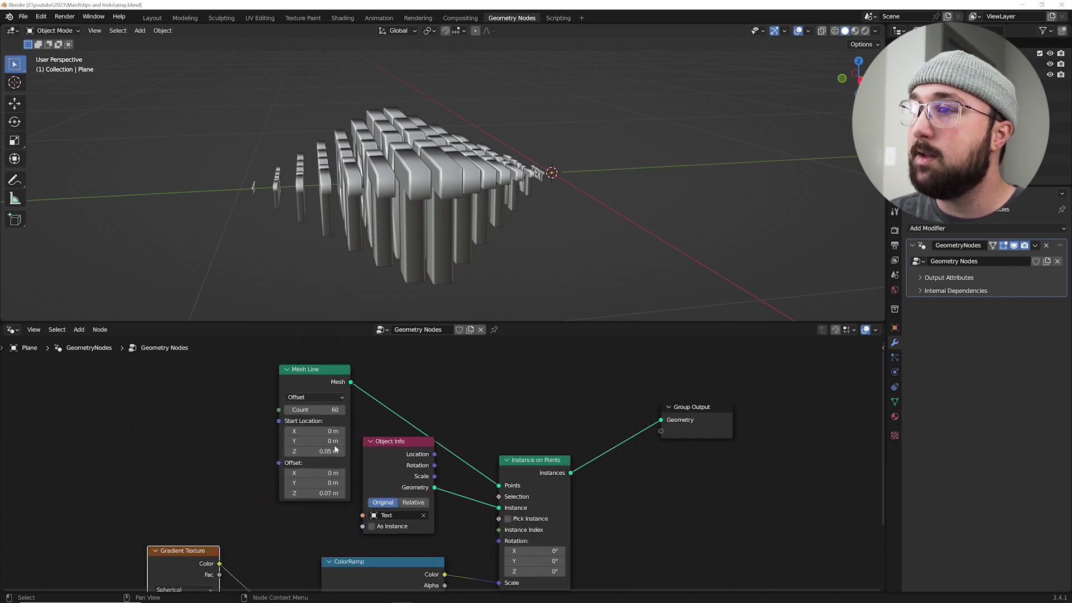
{"action": "mouse_move", "coordinate": [296, 375]}
{"action": "left_mouse_down"}
{"action": "mouse_move", "coordinate": [266, 378]}
{"action": "mouse_move", "coordinate": [288, 377]}
{"action": "left_mouse_up"}
{"action": "left_click_drag", "start_coordinate": [319, 413], "coordinate": [386, 413]}
{"action": "key", "text": "ctrl+z"}
{"action": "mouse_move", "coordinate": [326, 495]}
{"action": "left_mouse_down", "text": "shift"}
{"action": "mouse_move", "coordinate": [458, 494]}
{"action": "mouse_move", "coordinate": [308, 494]}
{"action": "left_mouse_up", "text": "shift"}
{"action": "middle_click_drag", "start_coordinate": [324, 493], "coordinate": [312, 436]}
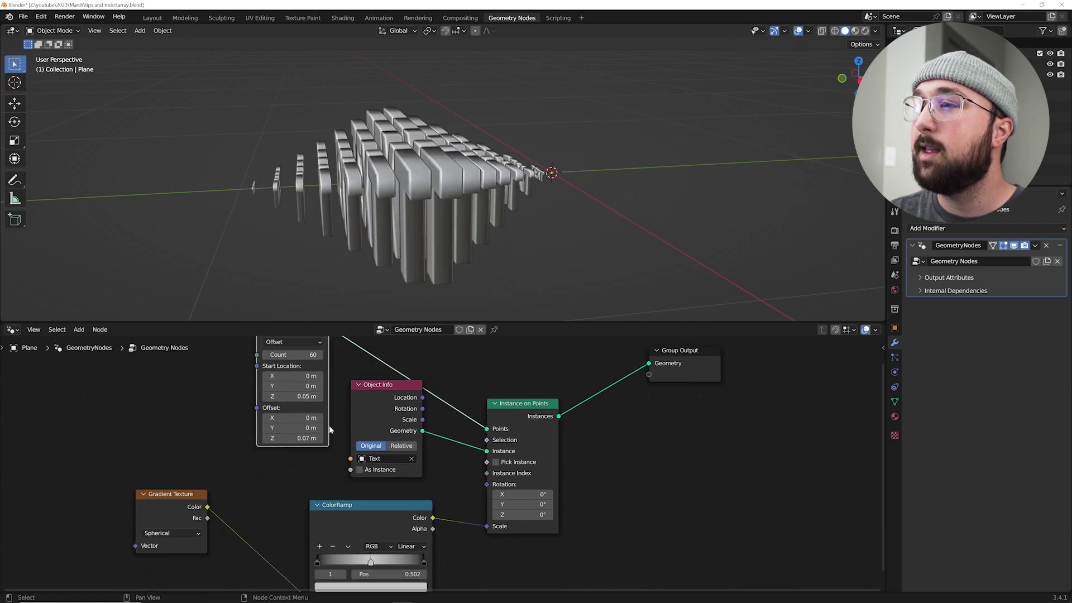
{"action": "mouse_move", "coordinate": [291, 396]}
{"action": "left_mouse_down"}
{"action": "mouse_move", "coordinate": [330, 396]}
{"action": "mouse_move", "coordinate": [302, 396]}
{"action": "left_mouse_up"}
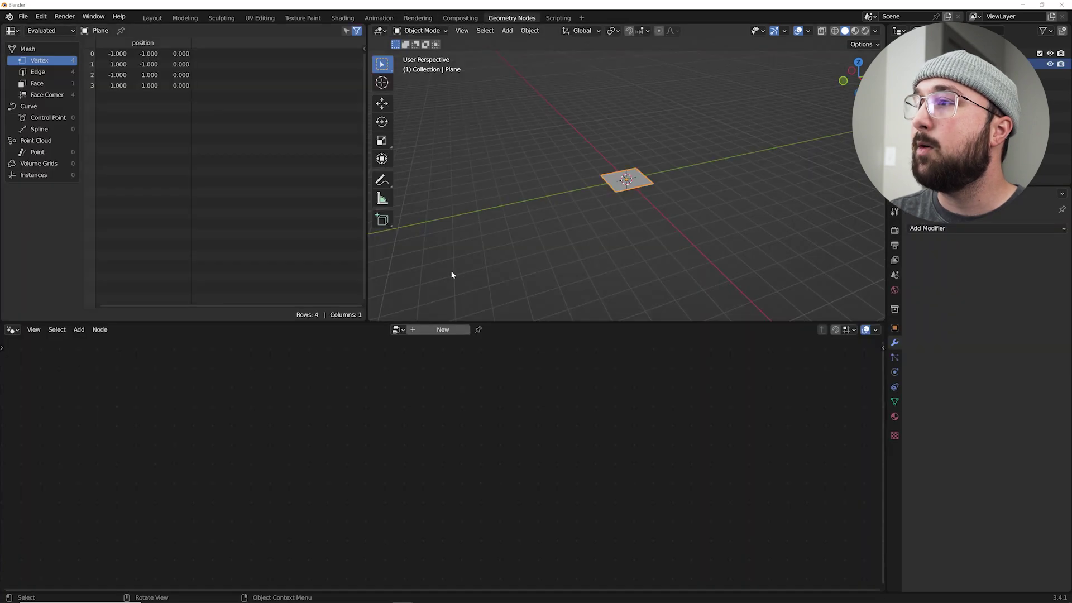
- Create a geometry node tree for the plane and replace its Group Input with a Mesh Line connected to Group Output
{"action": "left_click", "coordinate": [432, 330]}
{"action": "left_click", "coordinate": [209, 491]}
{"action": "key", "text": "x"}
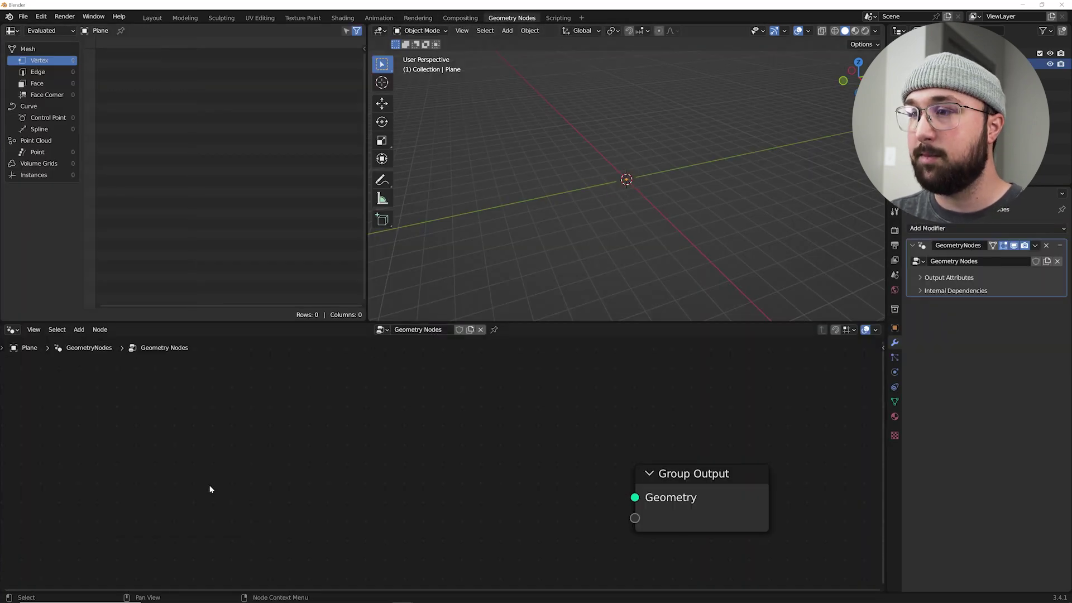
{"action": "key", "text": "shift+a"}
{"action": "left_click", "coordinate": [193, 313]}
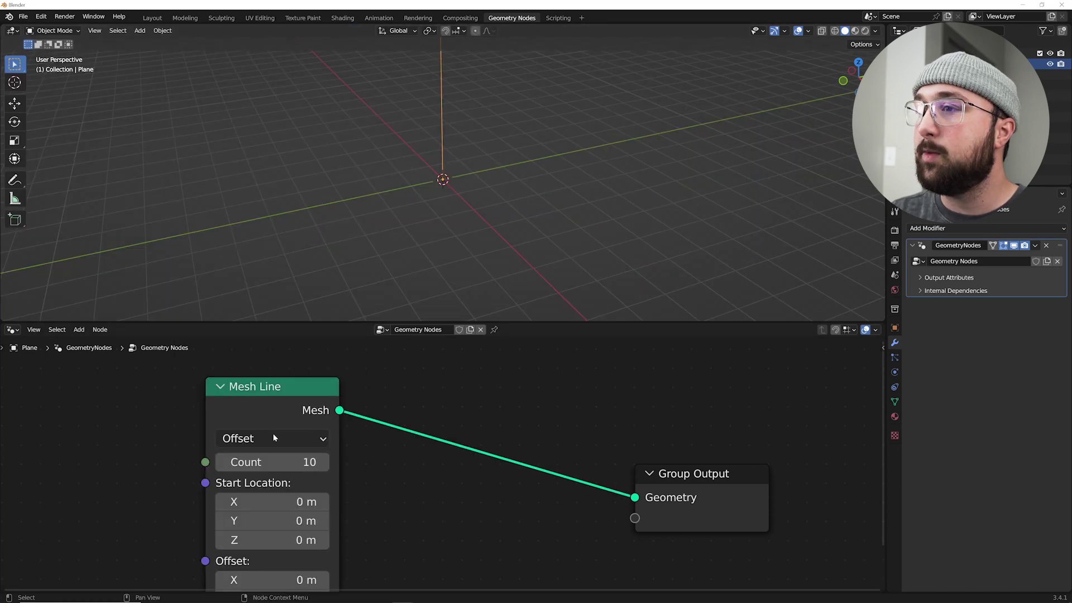
{"action": "scroll", "coordinate": [273, 437], "scroll_direction": "down", "scroll_amount": 2}
{"action": "middle_click_drag", "start_coordinate": [471, 152], "coordinate": [455, 258], "text": "shift"}
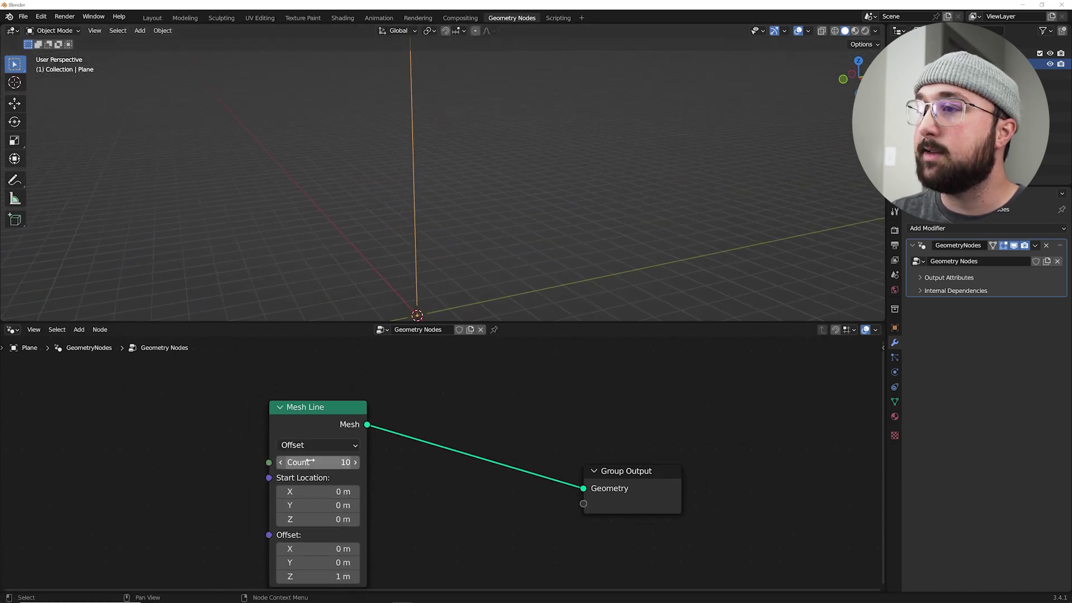
- Insert an Instance on Points node between the Mesh Line and the Group Output
{"action": "key", "text": "shift+a"}
{"action": "left_click", "coordinate": [472, 355]}
{"action": "type", "text": "inst"}
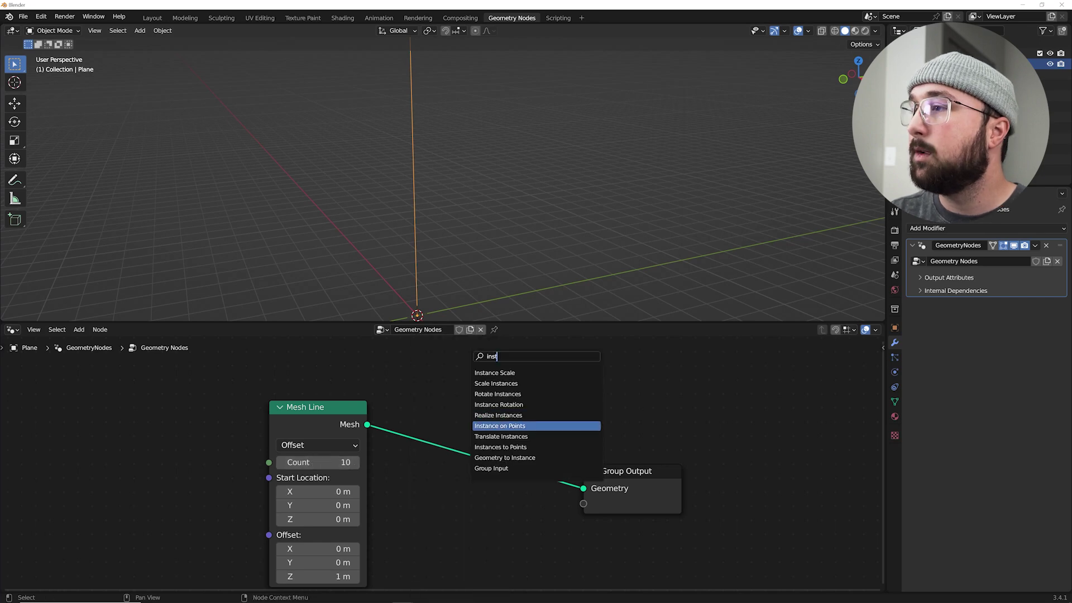
{"action": "left_click", "coordinate": [514, 426]}
{"action": "left_click", "coordinate": [471, 465]}
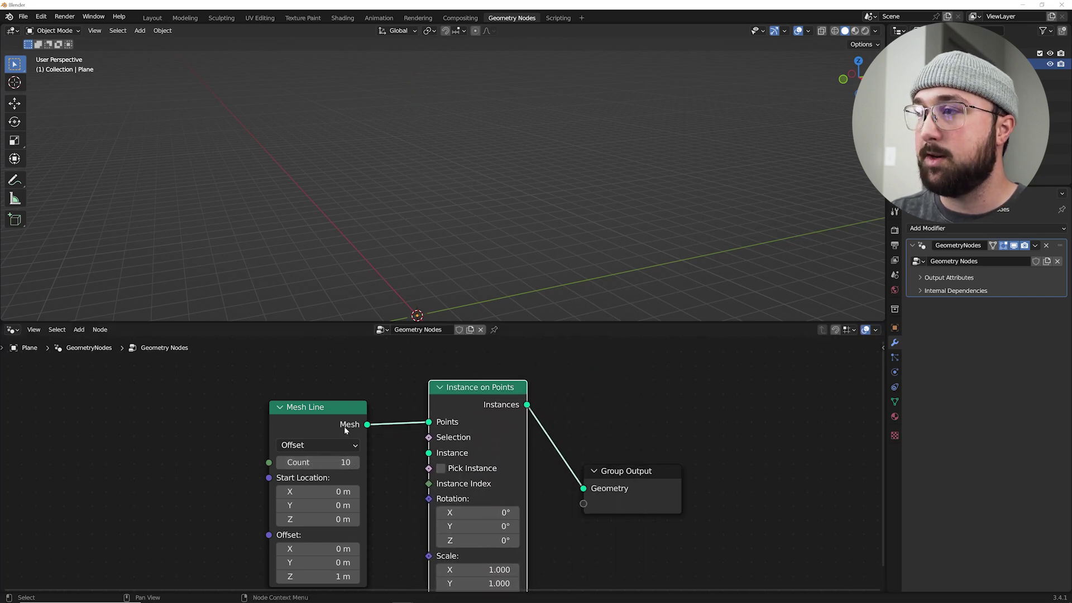
- Add a torus, move it away from the world origin, and reselect the plane
{"action": "key", "text": "shift+a"}
{"action": "mouse_move", "coordinate": [485, 147]}
{"action": "left_click", "coordinate": [558, 221]}
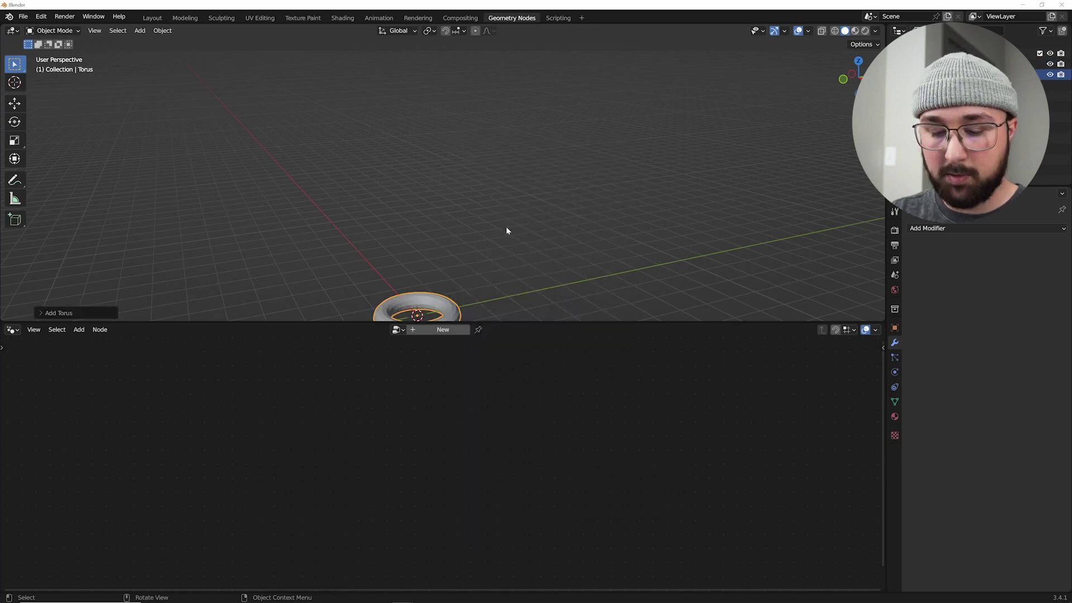
{"action": "scroll", "coordinate": [509, 229], "scroll_direction": "down", "scroll_amount": 1}
{"action": "key", "text": "g"}
{"action": "left_click", "coordinate": [233, 125]}
{"action": "left_click", "coordinate": [944, 63]}
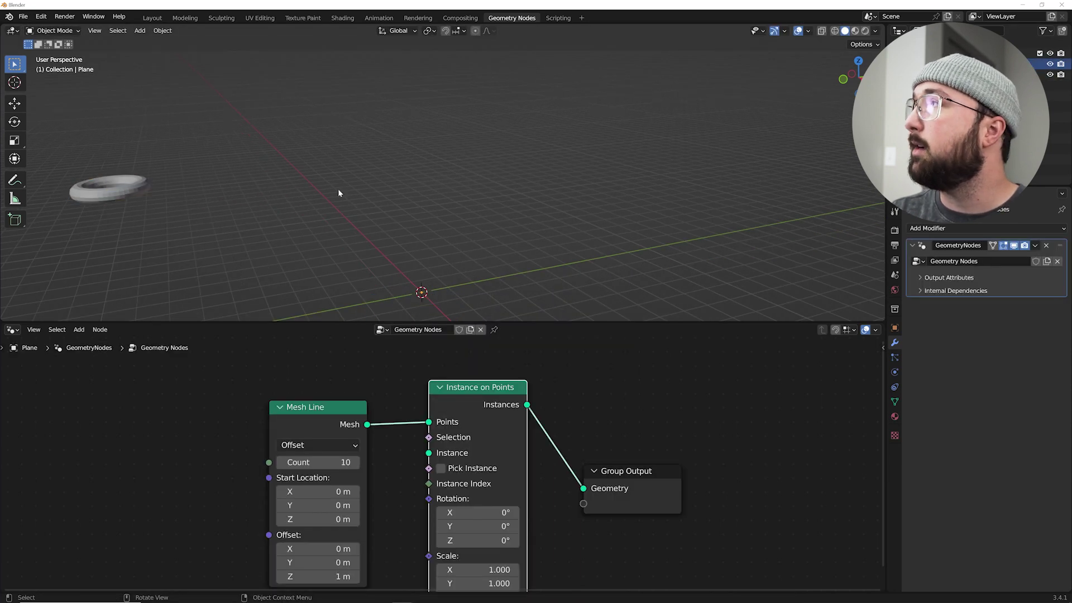
- Bring the torus into the node tree as Object Info and connect its Geometry to Instance on Points' Instance input
{"action": "left_click_drag", "start_coordinate": [943, 74], "coordinate": [119, 427]}
{"action": "middle_click_drag", "start_coordinate": [161, 440], "coordinate": [170, 391]}
{"action": "scroll", "coordinate": [170, 391], "scroll_direction": "up", "scroll_amount": 1}
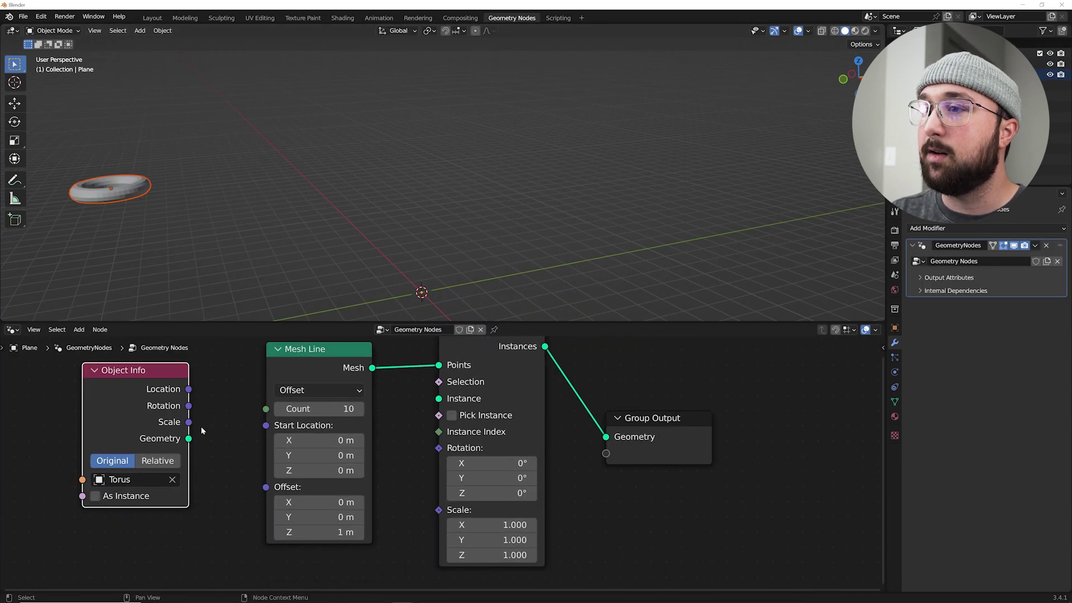
{"action": "left_click_drag", "start_coordinate": [189, 438], "coordinate": [441, 399]}
- Set the Mesh Line's Z offset to 0.54 m and move the Instance on Points node lower in the node tree
{"action": "middle_click_drag", "start_coordinate": [454, 288], "coordinate": [475, 203]}
{"action": "left_click_drag", "start_coordinate": [318, 532], "coordinate": [290, 531]}
{"action": "scroll", "coordinate": [449, 424], "scroll_direction": "down", "scroll_amount": 2}
{"action": "left_click_drag", "start_coordinate": [500, 406], "coordinate": [483, 505]}
{"action": "middle_click_drag", "start_coordinate": [484, 505], "coordinate": [502, 413]}
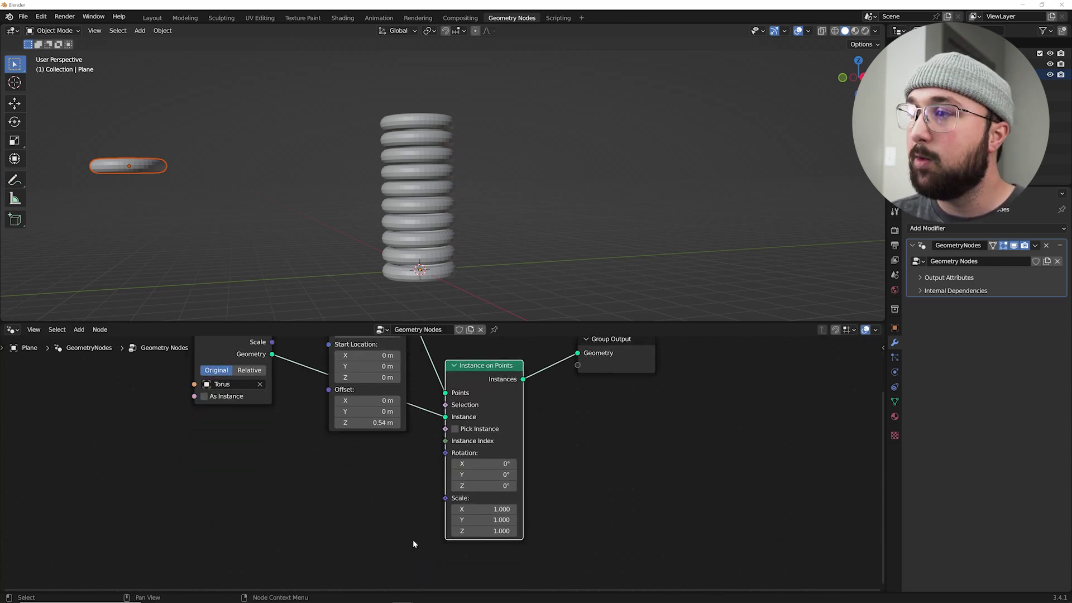
- Try out a different X scale on the Instance on Points node and undo it
{"action": "key", "text": "shift+a"}
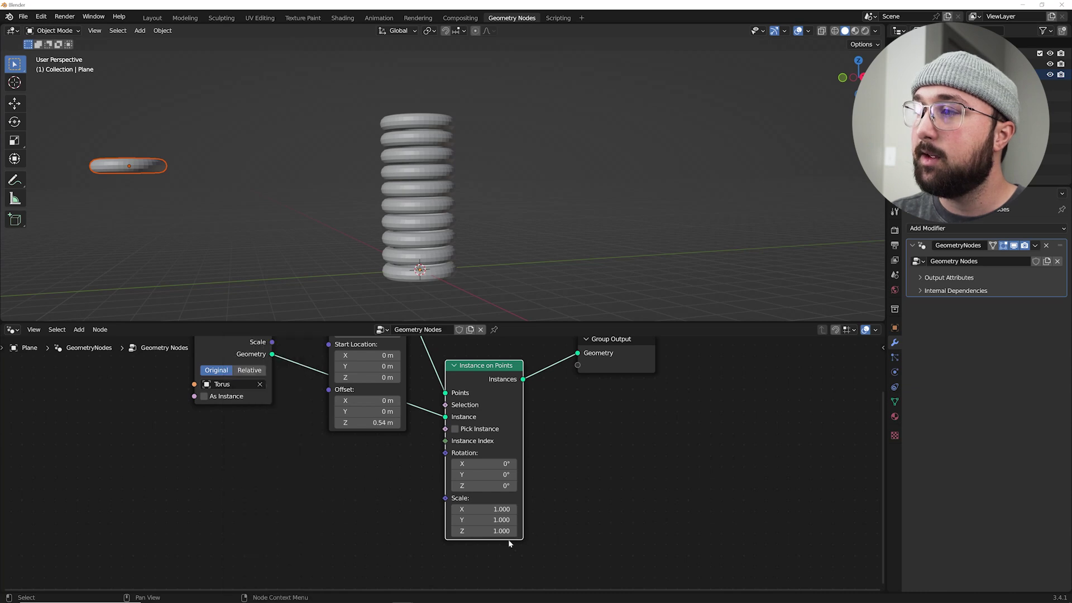
{"action": "middle_click_drag", "start_coordinate": [470, 513], "coordinate": [436, 482]}
{"action": "scroll", "coordinate": [436, 482], "scroll_direction": "up", "scroll_amount": 1}
{"action": "left_click_drag", "start_coordinate": [447, 481], "coordinate": [500, 481]}
{"action": "key", "text": "ctrl+z"}
- Add a ColorRamp node and connect its Color output to the Scale input of Instance on Points
{"action": "key", "text": "shift+a"}
{"action": "left_click", "coordinate": [304, 341]}
{"action": "type", "text": "co"}
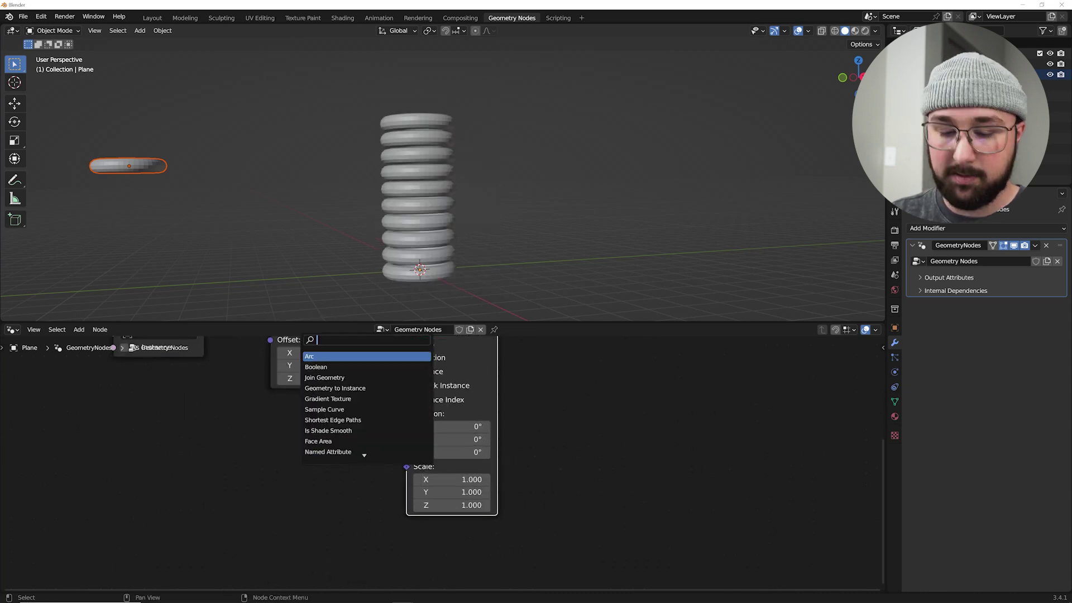
{"action": "type", "text": "l"}
{"action": "left_click", "coordinate": [320, 366]}
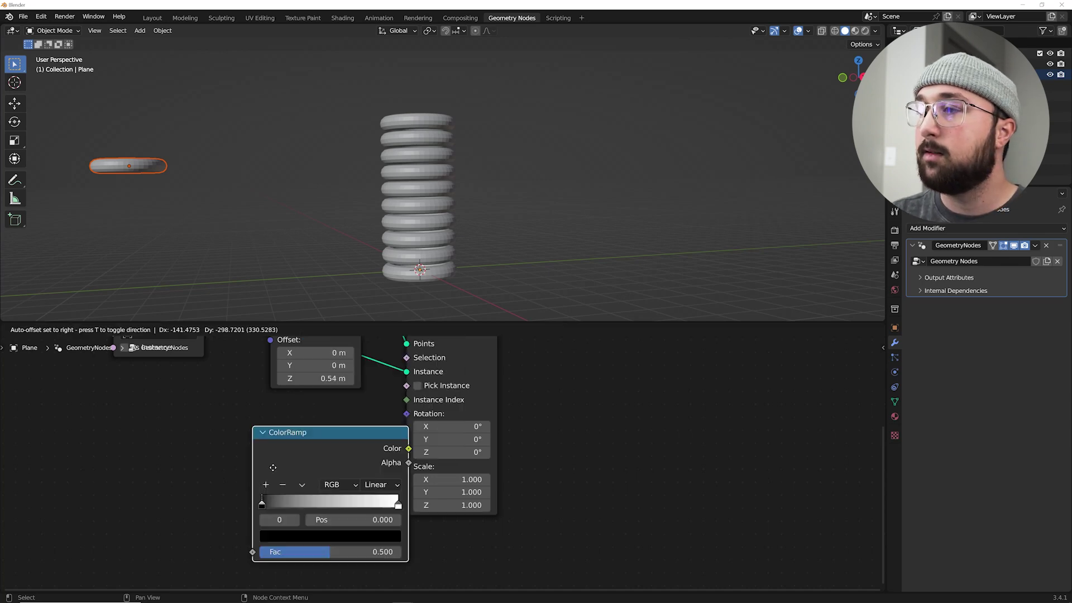
{"action": "left_click", "coordinate": [220, 487]}
{"action": "left_click_drag", "start_coordinate": [360, 465], "coordinate": [406, 467]}
{"action": "middle_click_drag", "start_coordinate": [316, 458], "coordinate": [396, 455]}
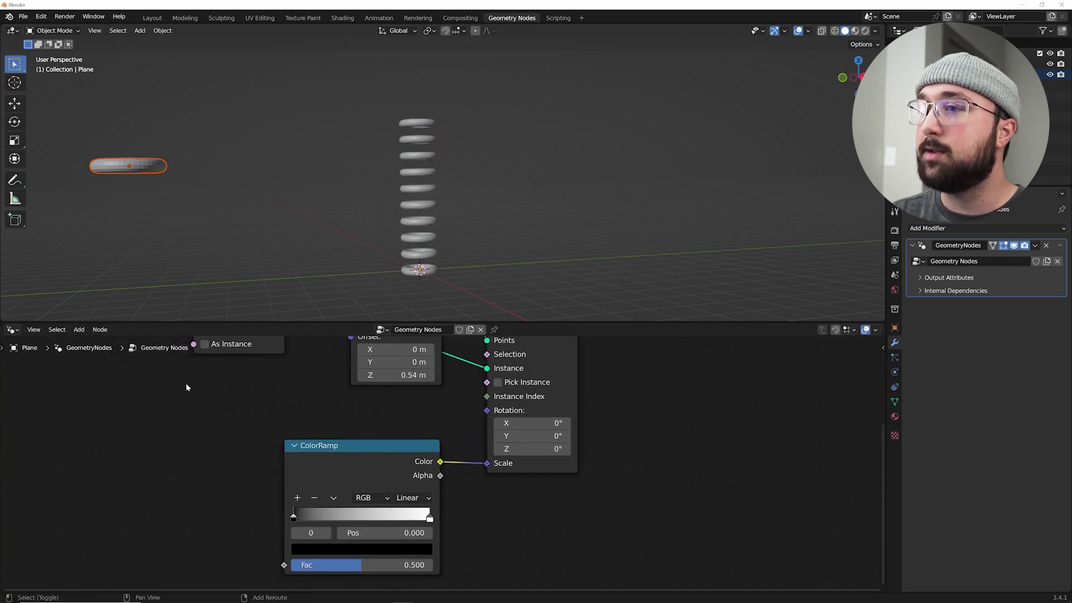
- Add a Gradient Texture node, set it to Spherical, and connect its Color to the ColorRamp's Fac input
{"action": "key", "text": "shift+a"}
{"action": "left_click", "coordinate": [166, 357]}
{"action": "type", "text": "gra"}
{"action": "key", "text": "Return"}
{"action": "left_click", "coordinate": [129, 472]}
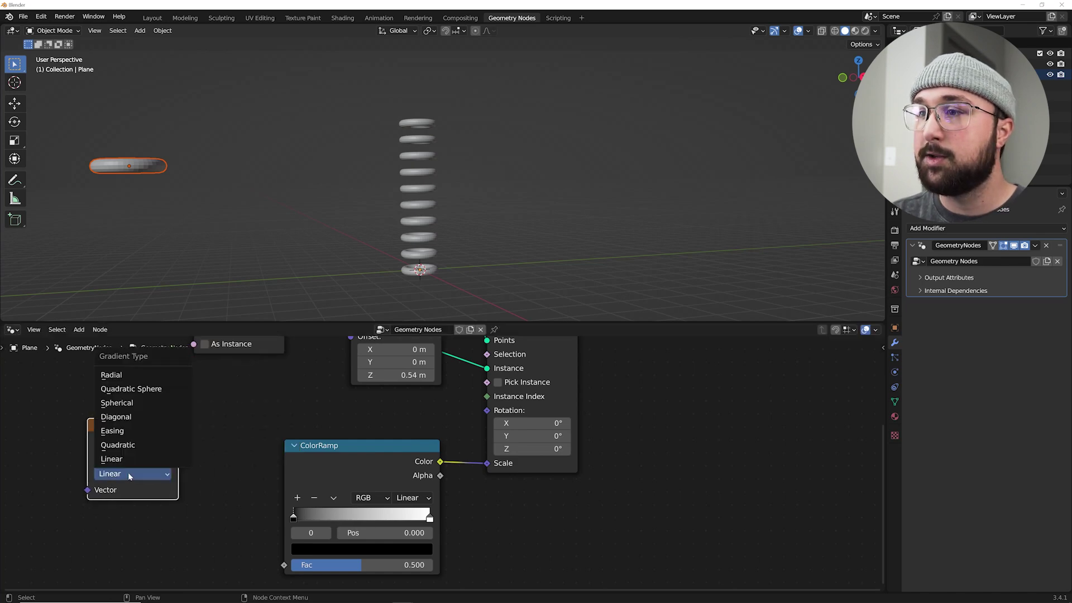
{"action": "left_click", "coordinate": [132, 403]}
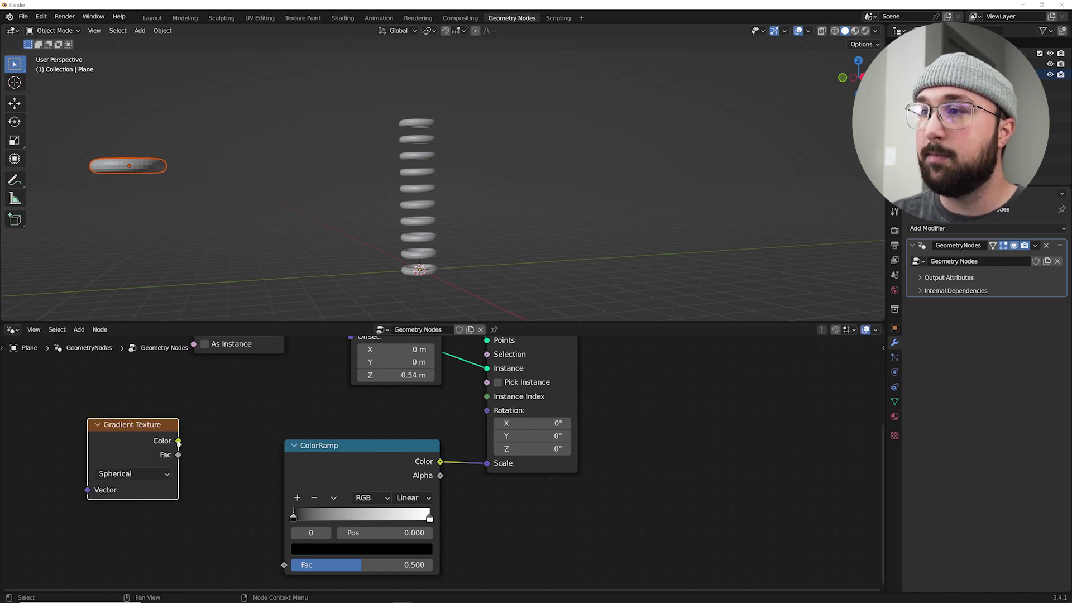
{"action": "left_click_drag", "start_coordinate": [178, 441], "coordinate": [283, 564]}
{"action": "middle_click_drag", "start_coordinate": [463, 288], "coordinate": [432, 287]}
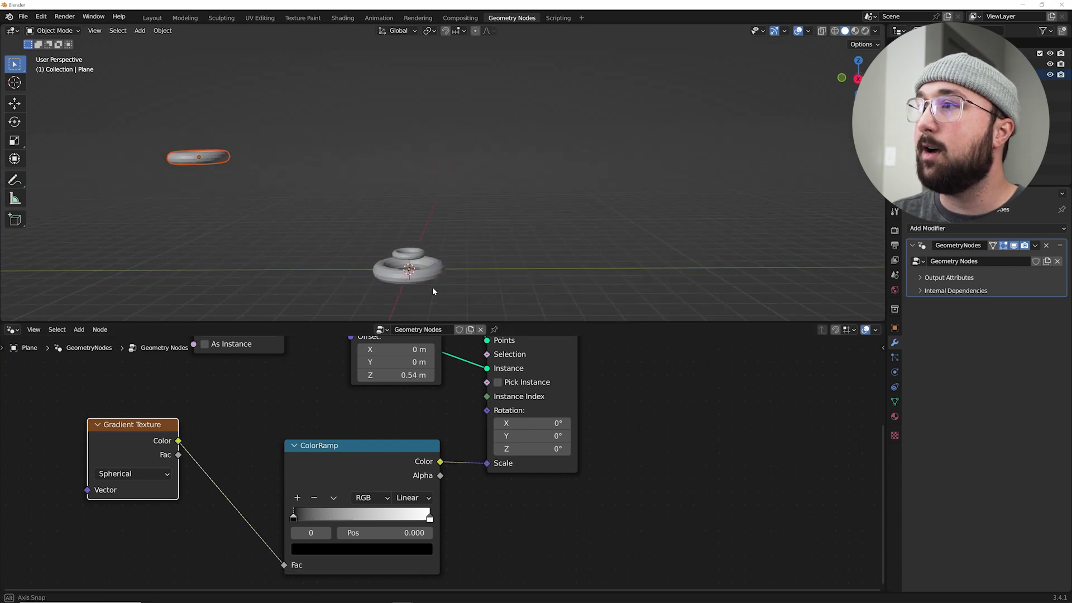
- Try moving the ColorRamp's black stop to position 0.337, and move it back to 0
{"action": "left_click_drag", "start_coordinate": [320, 520], "coordinate": [291, 514]}
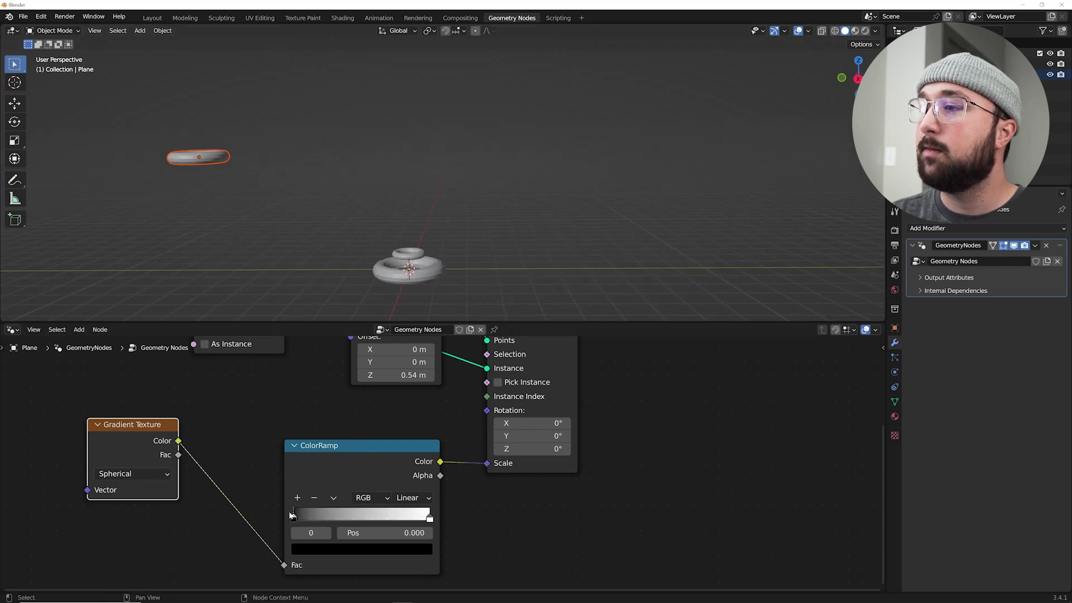
{"action": "left_click", "coordinate": [318, 550]}
{"action": "mouse_move", "coordinate": [403, 457]}
{"action": "left_mouse_down"}
{"action": "mouse_move", "coordinate": [402, 382]}
{"action": "mouse_move", "coordinate": [401, 462]}
{"action": "left_mouse_up"}
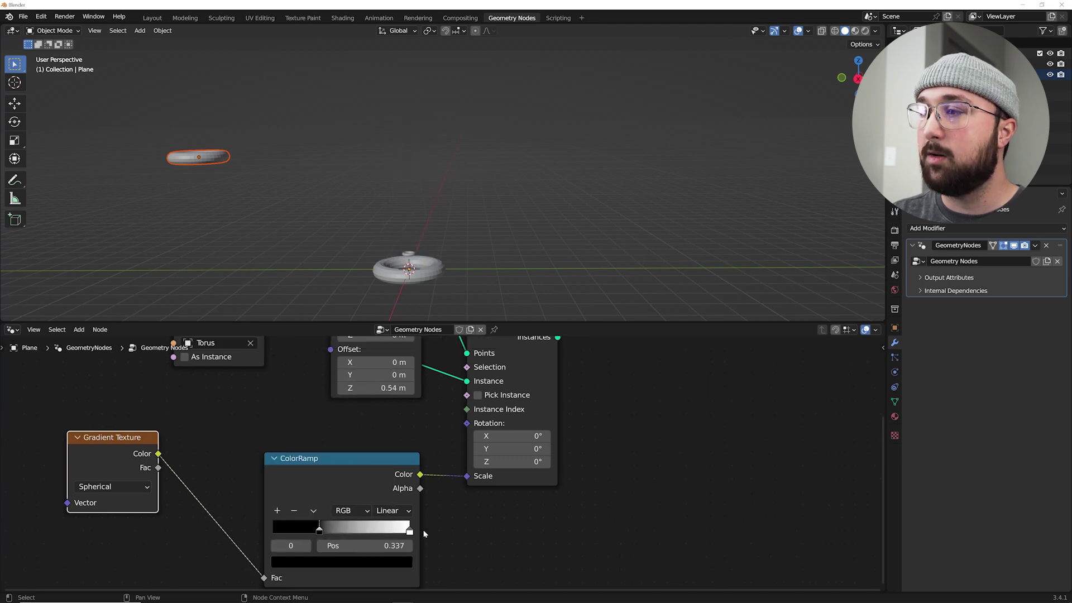
{"action": "left_click_drag", "start_coordinate": [308, 528], "coordinate": [267, 534]}
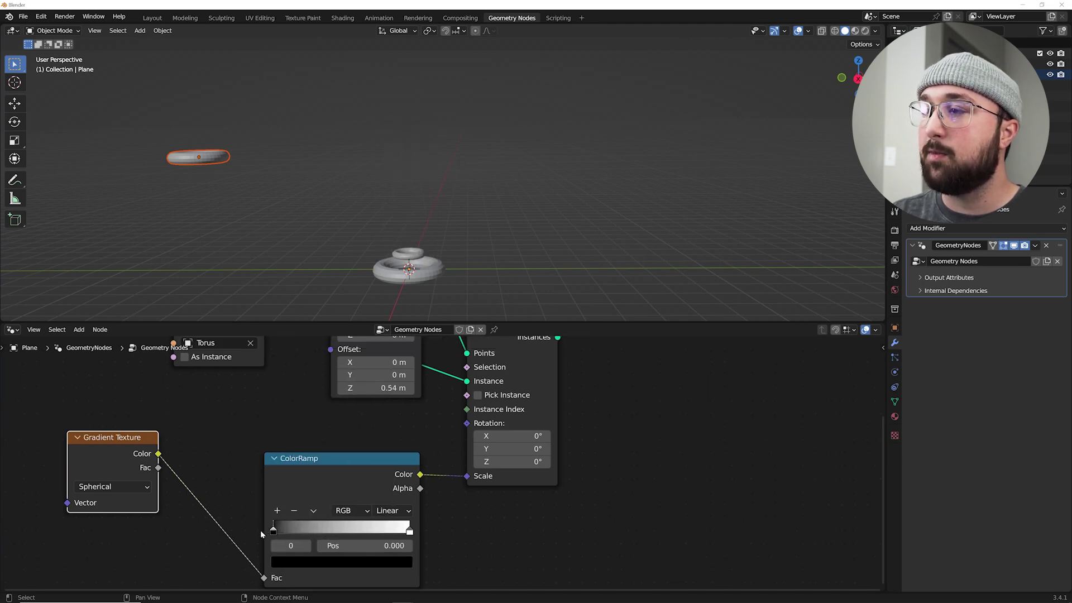
- Add a middle stop to the ColorRamp and darken the colour of its end stop
{"action": "left_click_drag", "start_coordinate": [411, 532], "coordinate": [383, 536]}
{"action": "left_click", "coordinate": [277, 510]}
{"action": "left_click", "coordinate": [399, 567]}
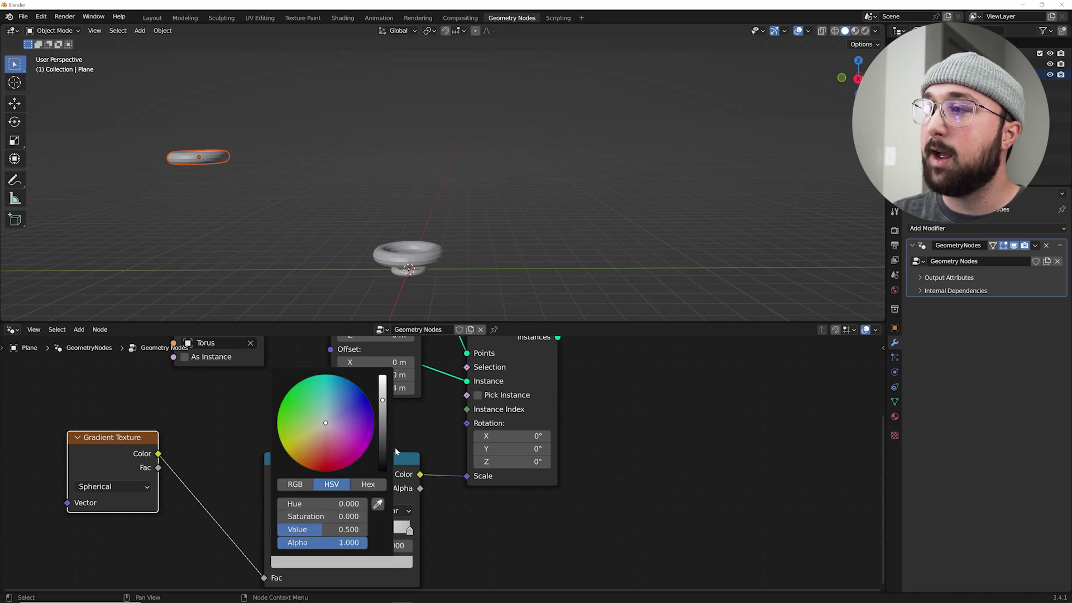
{"action": "left_click_drag", "start_coordinate": [377, 321], "coordinate": [378, 440]}
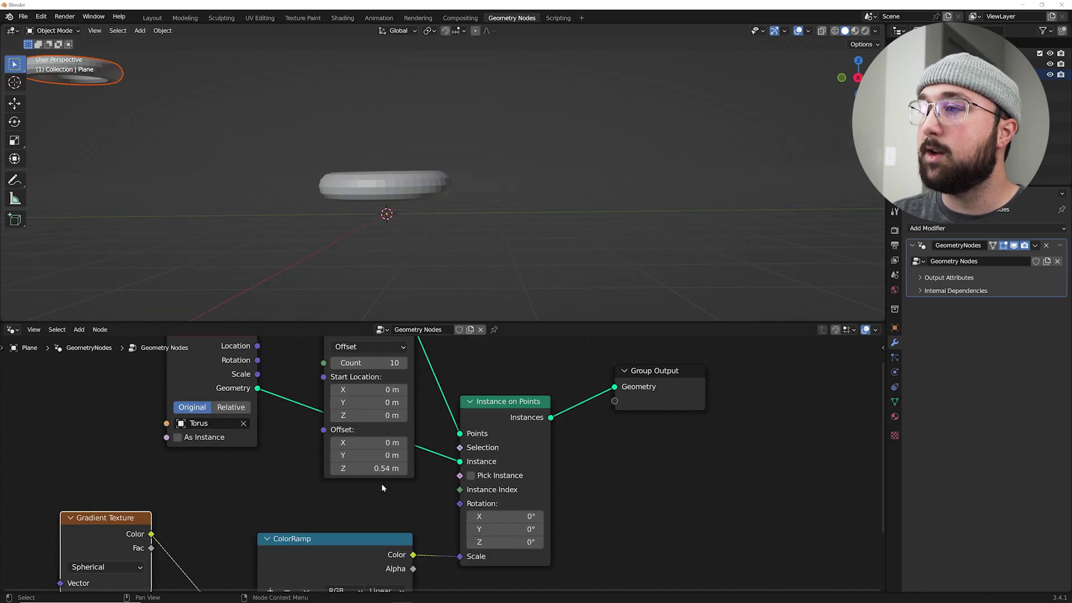
- Set the Mesh Line's Z offset to 0.15 m and lower the ColorRamp's white middle stop to a colour value of 0.351
{"action": "mouse_move", "coordinate": [381, 470]}
{"action": "left_mouse_down", "text": "shift"}
{"action": "mouse_move", "coordinate": [389, 470]}
{"action": "mouse_move", "coordinate": [358, 468]}
{"action": "mouse_move", "coordinate": [387, 469]}
{"action": "left_mouse_up", "text": "shift"}
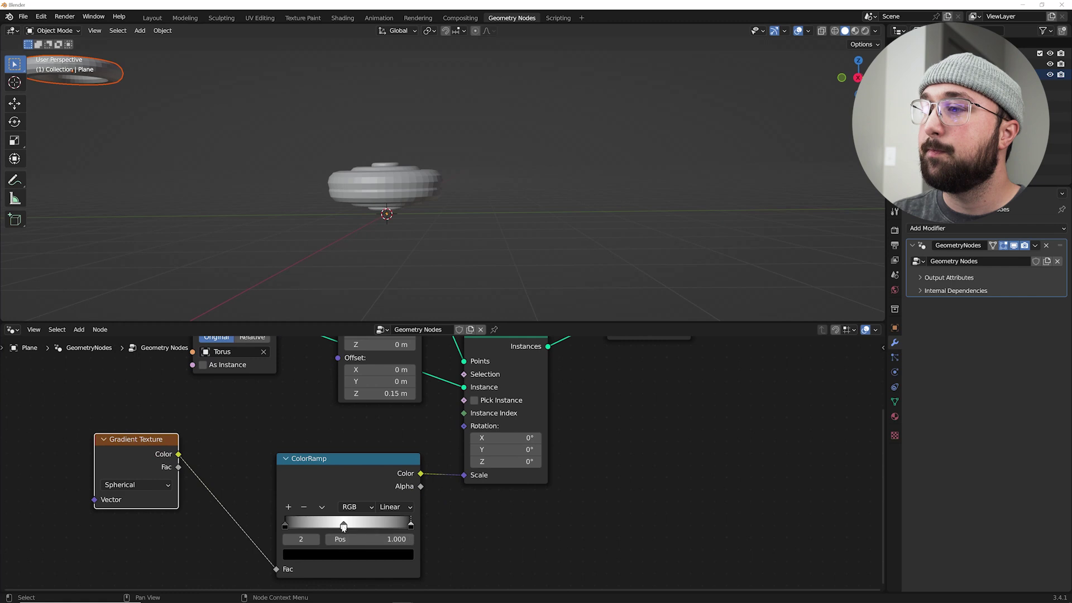
{"action": "left_click", "coordinate": [343, 525]}
{"action": "left_click", "coordinate": [348, 554]}
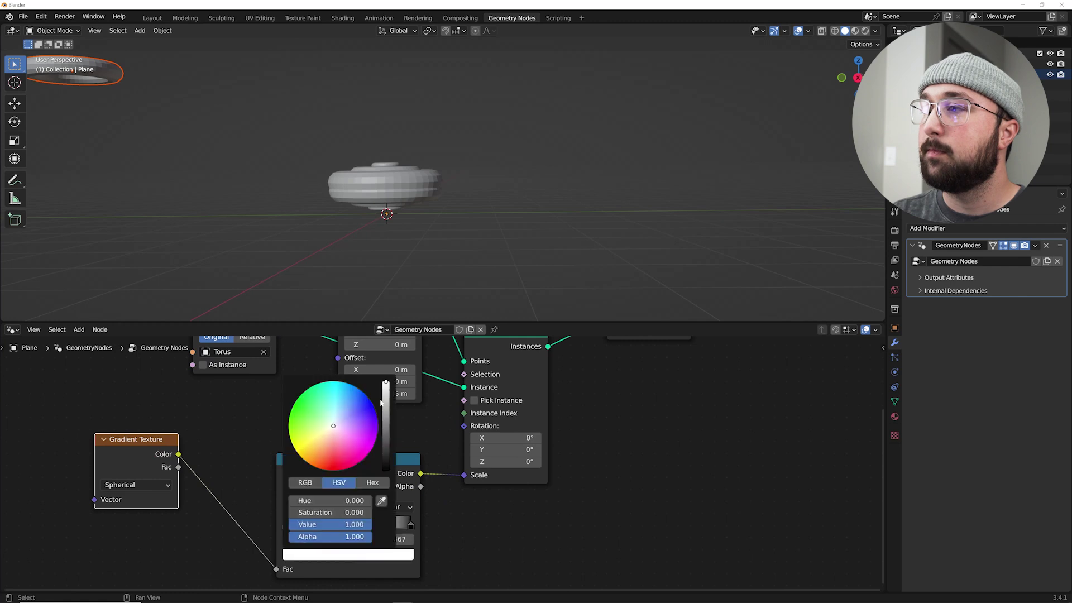
{"action": "left_click_drag", "start_coordinate": [381, 400], "coordinate": [385, 417]}
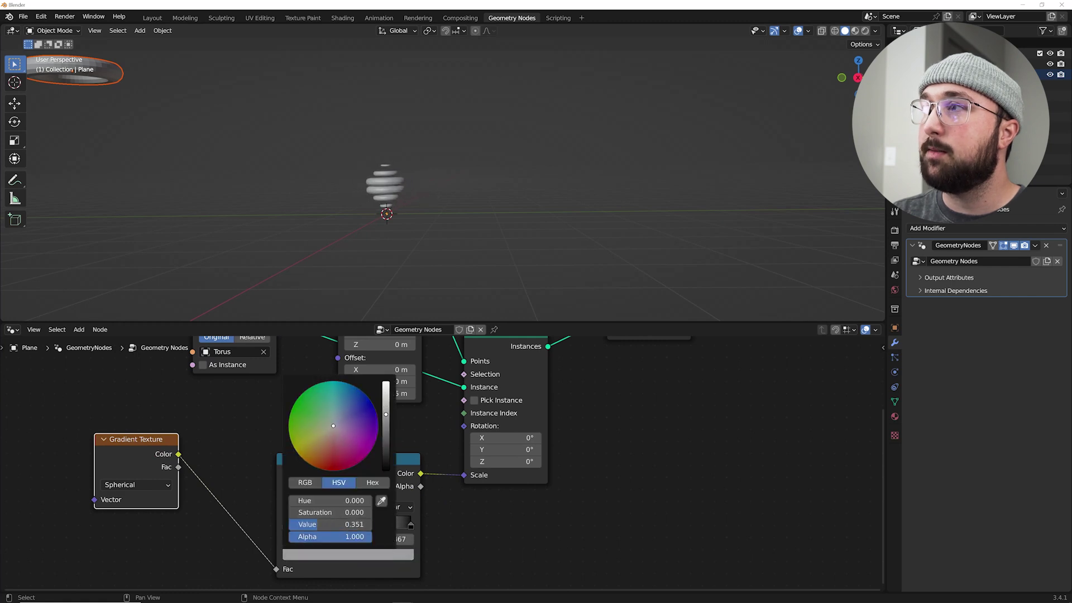
- Set the Mesh Line's Z offset to 0.16 m, and try shifting its start location before undoing that shift
{"action": "scroll", "coordinate": [438, 182], "scroll_direction": "up", "scroll_amount": 4}
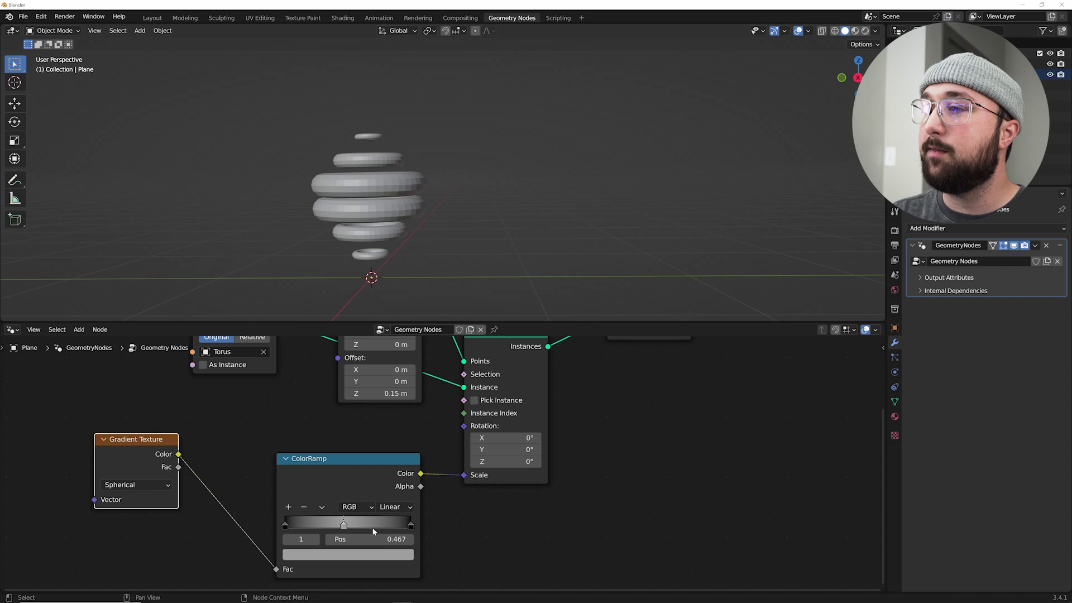
{"action": "middle_click_drag", "start_coordinate": [350, 411], "coordinate": [341, 472]}
{"action": "middle_click_drag", "start_coordinate": [370, 393], "coordinate": [371, 413]}
{"action": "left_click_drag", "start_coordinate": [376, 377], "coordinate": [379, 376]}
{"action": "mouse_move", "coordinate": [385, 474]}
{"action": "left_mouse_down"}
{"action": "mouse_move", "coordinate": [362, 473]}
{"action": "mouse_move", "coordinate": [391, 473]}
{"action": "left_mouse_up"}
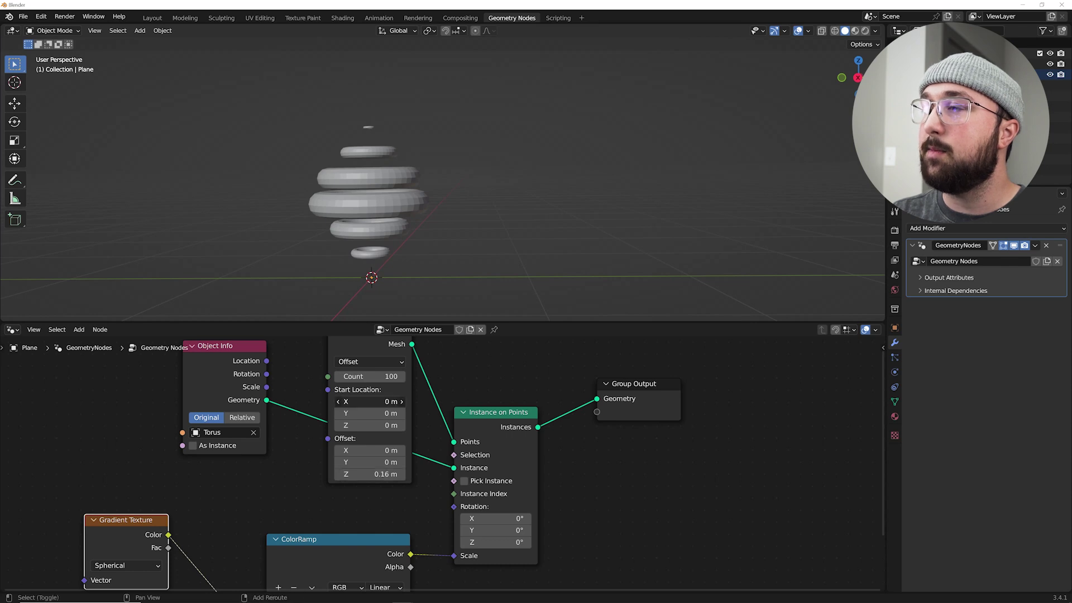
{"action": "left_click_drag", "start_coordinate": [372, 403], "coordinate": [390, 425]}
{"action": "key", "text": "ctrl+z"}
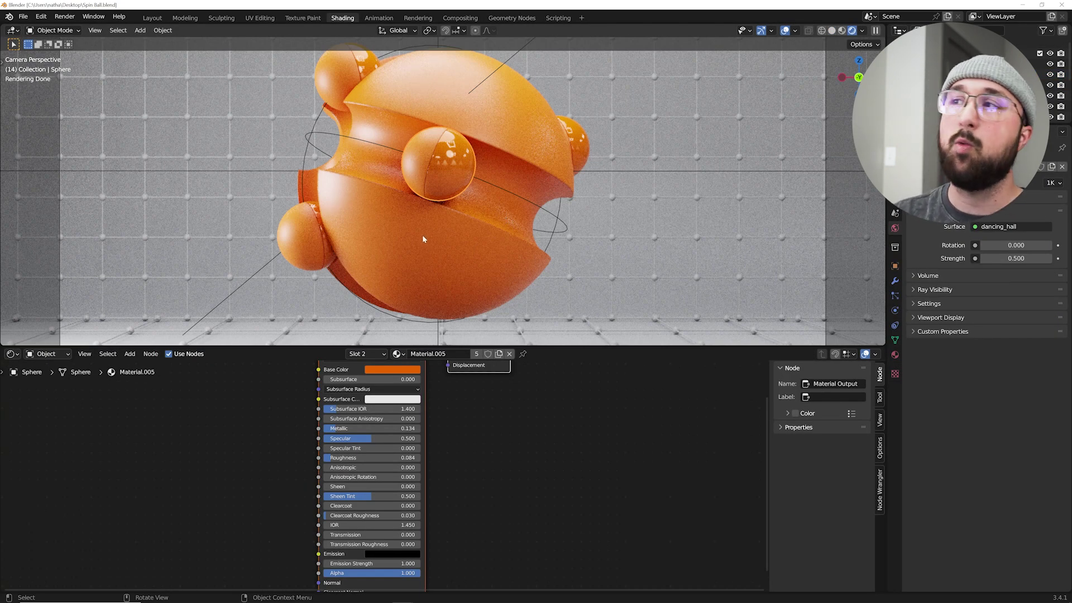
- Select the large grooved ball and show its mesh in Edit Mode with solid viewport shading
{"action": "left_click", "coordinate": [424, 237]}
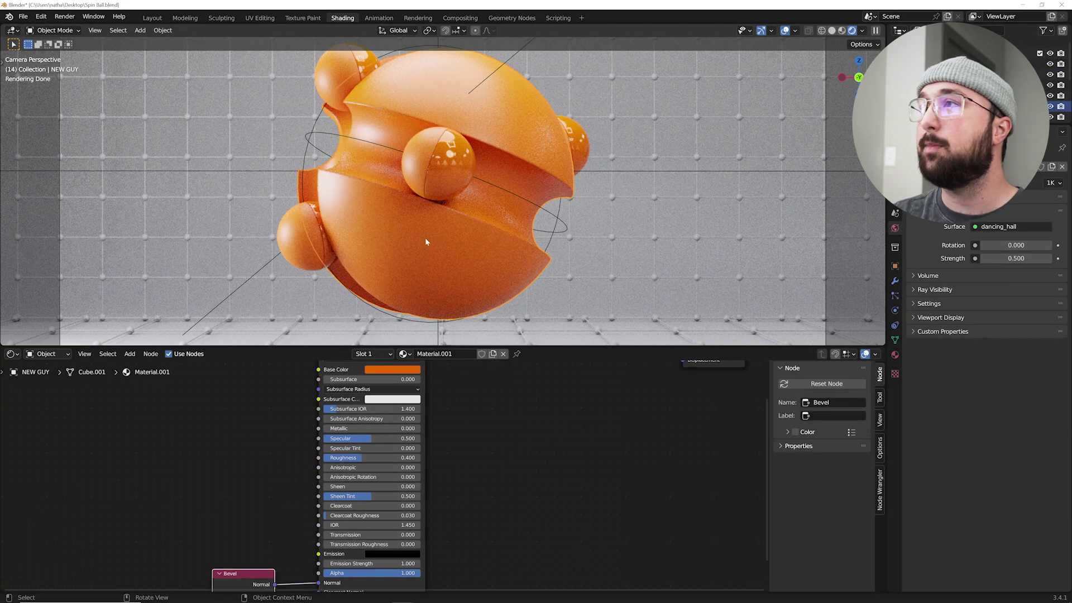
{"action": "left_click", "coordinate": [831, 31]}
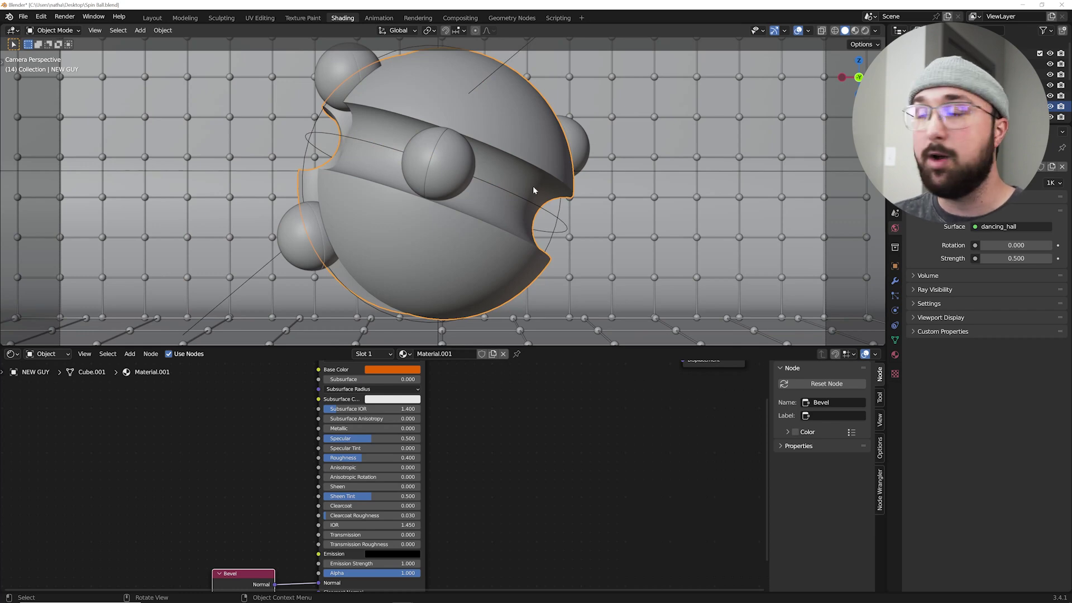
{"action": "key", "text": "Tab"}
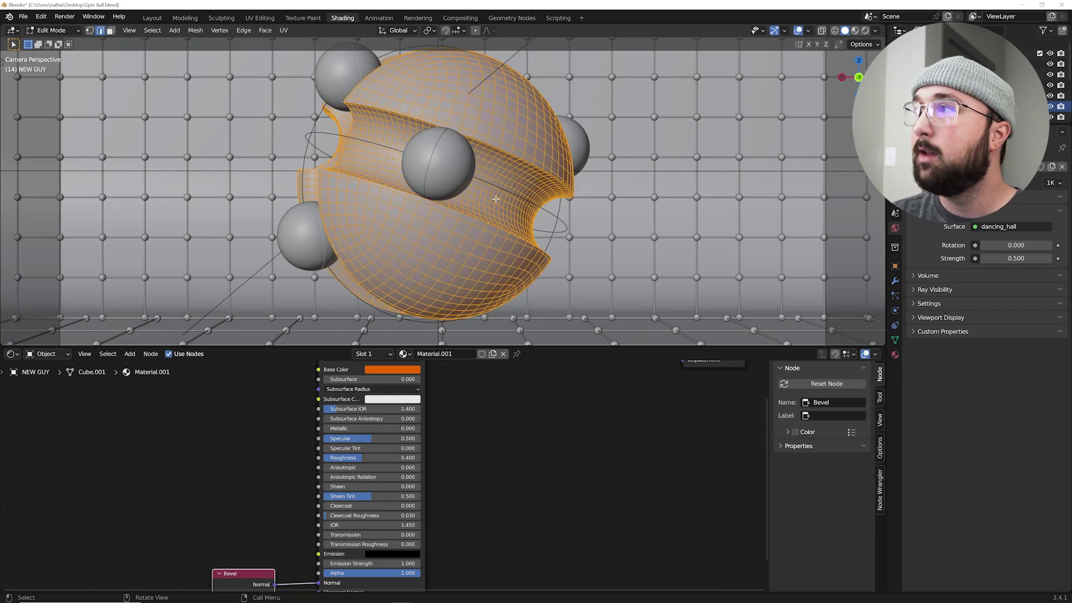
- Examine the mesh topology along the ball's groove edges, compare it with Object Mode, and return to the camera view
{"action": "middle_click_drag", "start_coordinate": [533, 190], "coordinate": [397, 196]}
{"action": "scroll", "coordinate": [483, 259], "scroll_direction": "up", "scroll_amount": 3}
{"action": "key", "text": "Tab"}
{"action": "key", "text": "Tab"}
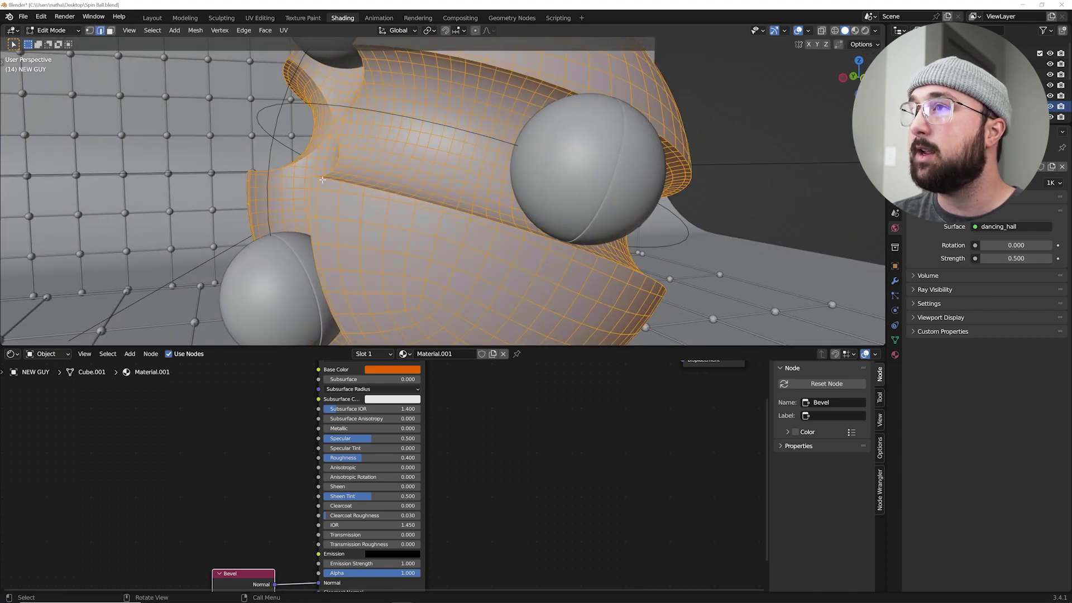
{"action": "middle_click_drag", "start_coordinate": [507, 226], "coordinate": [446, 202]}
{"action": "key", "text": "Tab"}
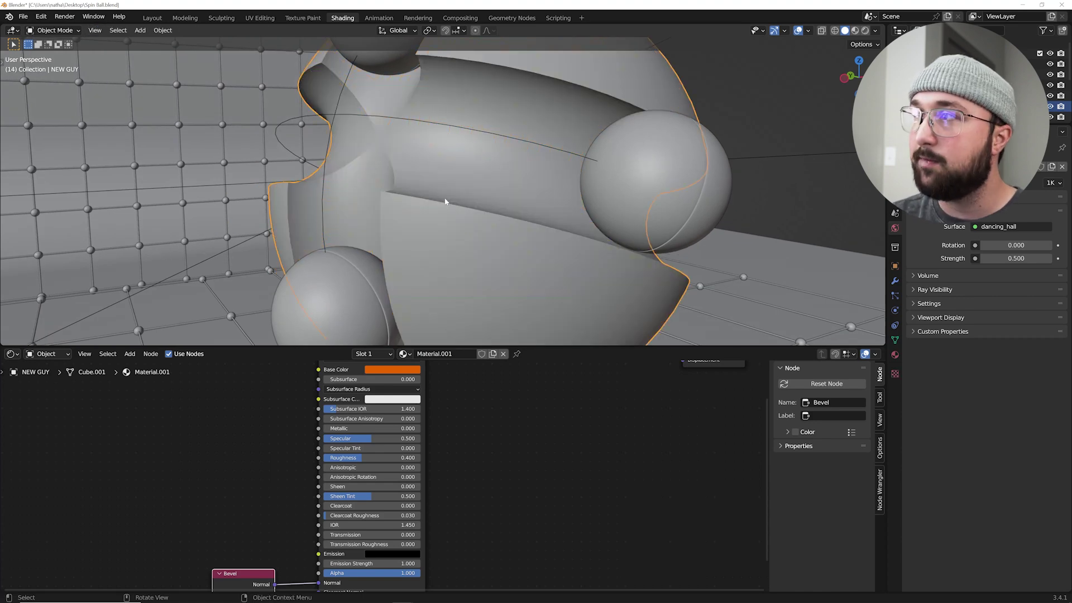
{"action": "key", "text": "KP_0"}
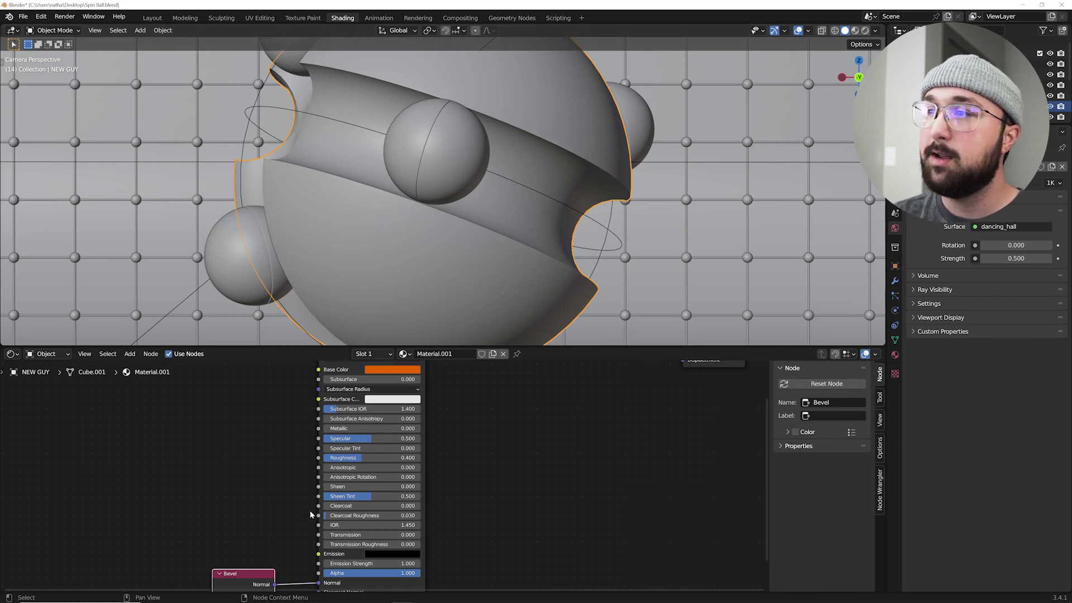
- Mute the Bevel node feeding the Principled BSDF's Normal input and switch the viewport to rendered shading
{"action": "middle_click_drag", "start_coordinate": [312, 519], "coordinate": [331, 435]}
{"action": "left_click_drag", "start_coordinate": [259, 501], "coordinate": [212, 452]}
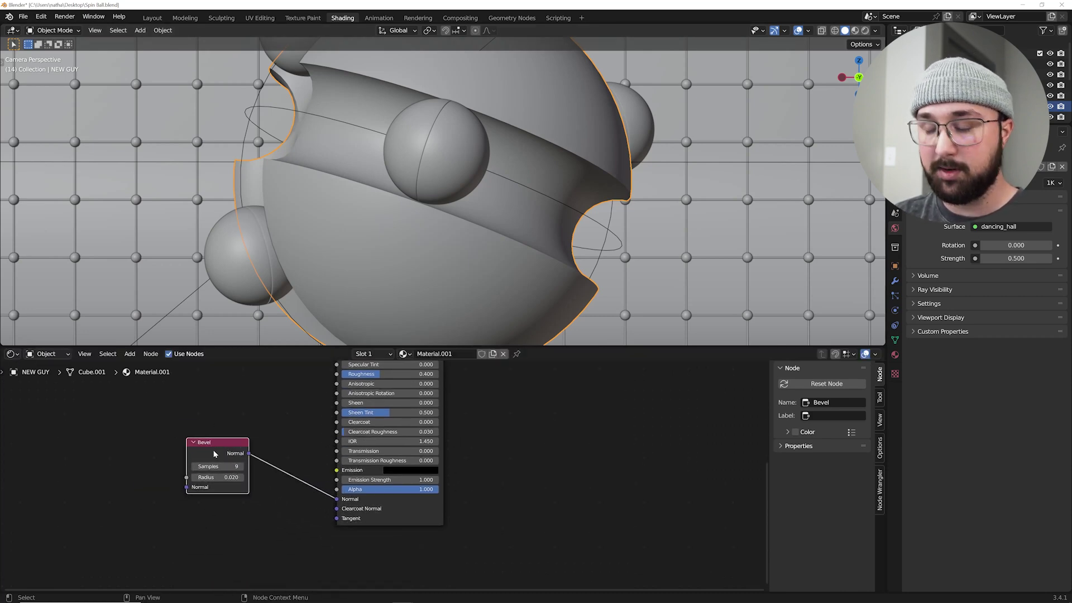
{"action": "key", "text": "m"}
{"action": "left_click", "coordinate": [864, 31]}
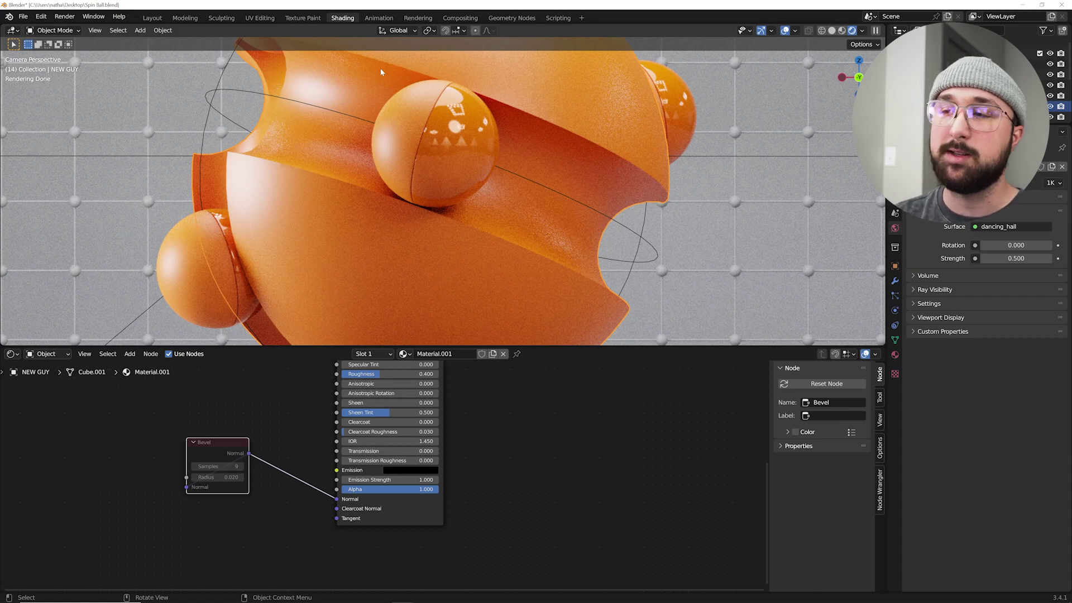
- Toggle the Bevel node's mute repeatedly to compare the rendered groove edges, leaving the node enabled
{"action": "key", "text": "m"}
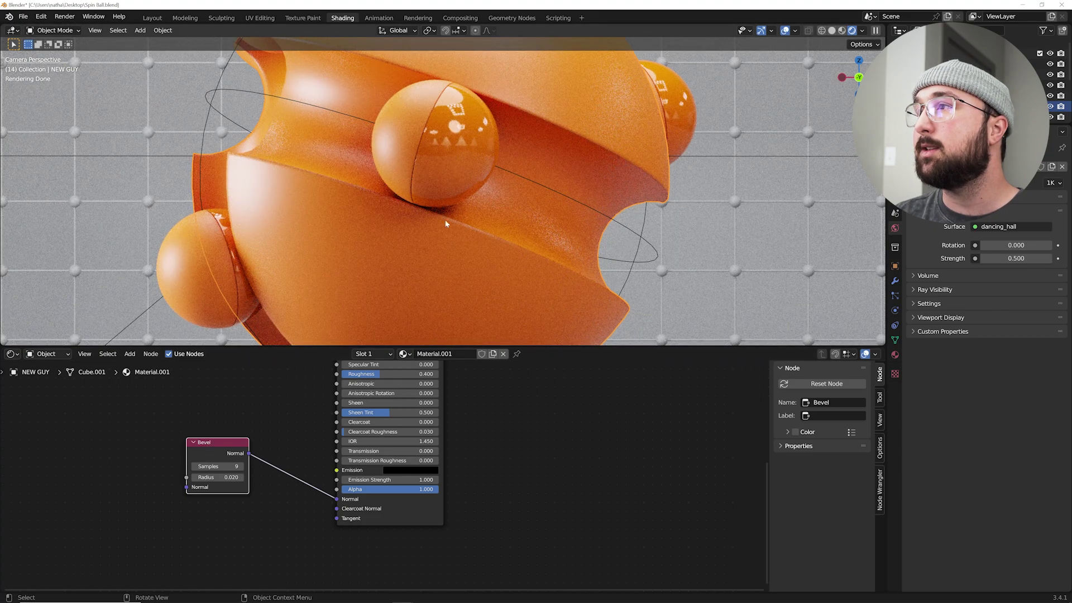
{"action": "middle_click_drag", "start_coordinate": [440, 55], "coordinate": [438, 84], "text": "shift"}
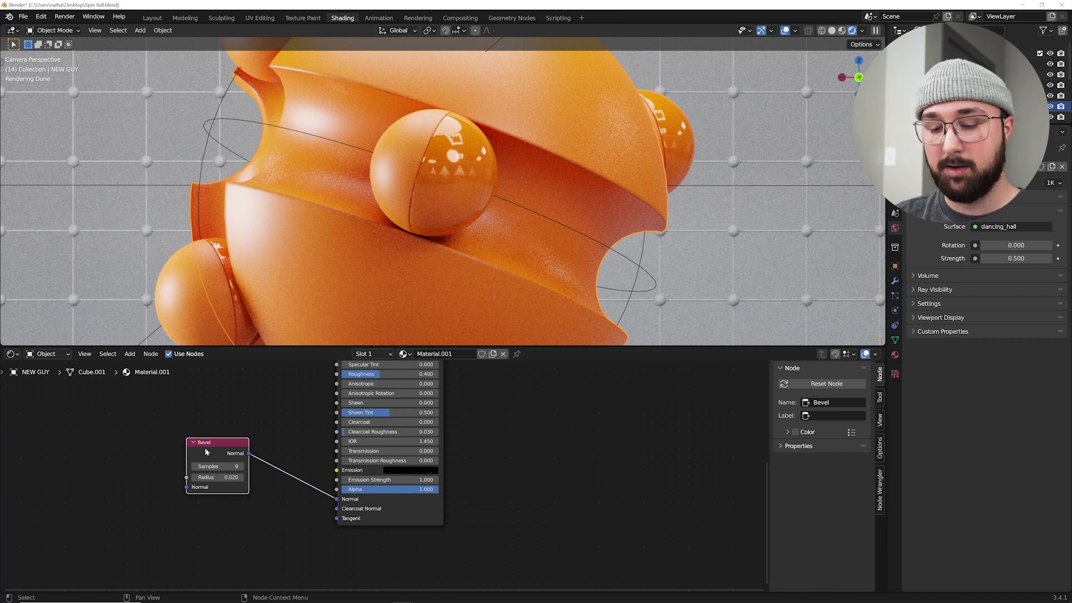
{"action": "key", "text": "m"}
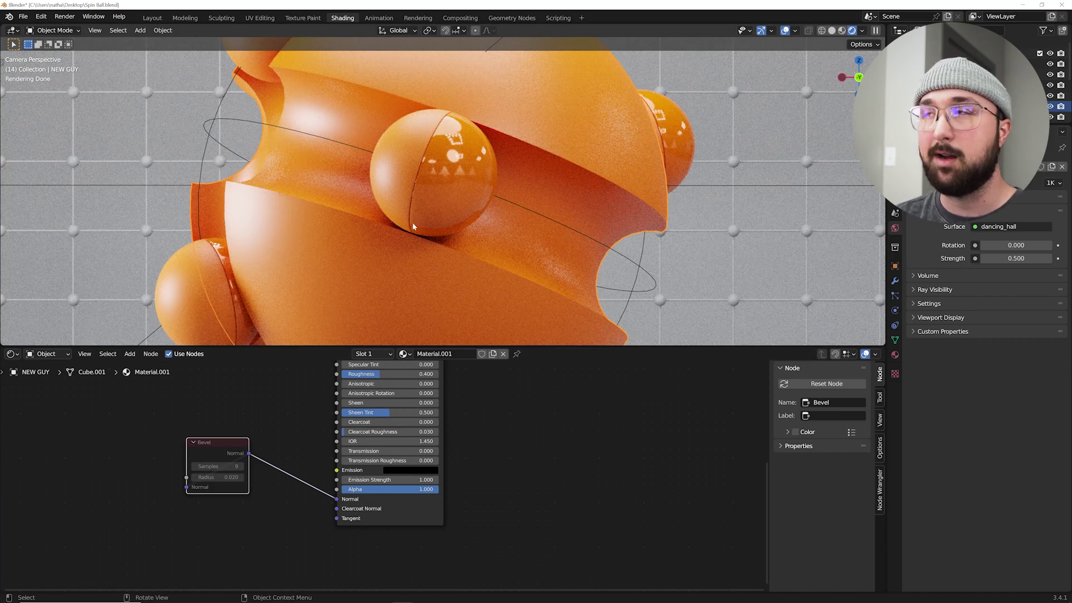
{"action": "key", "text": "m"}
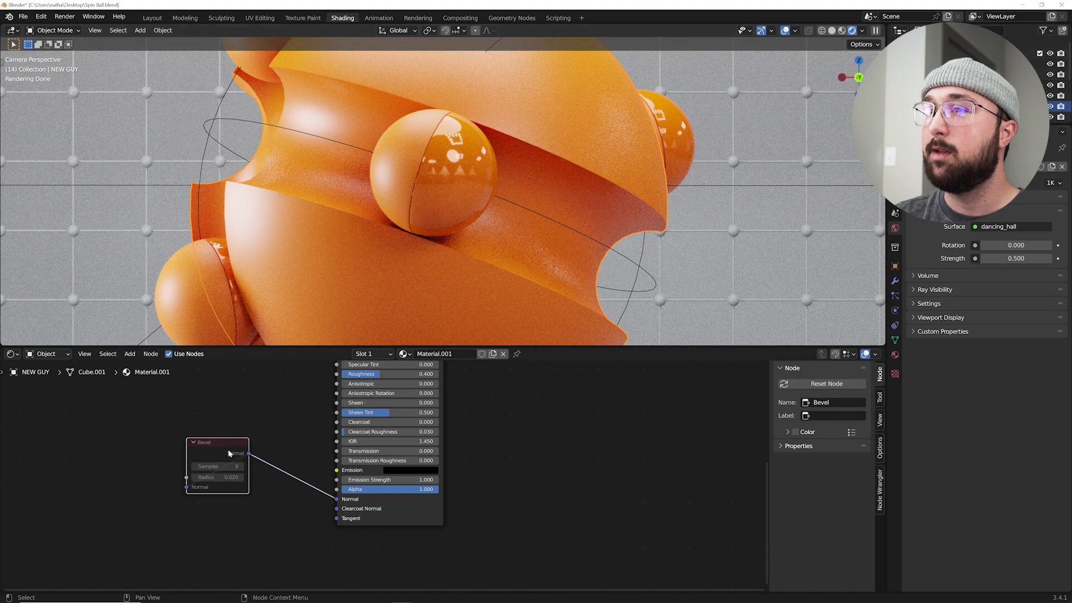
{"action": "key", "text": "m"}
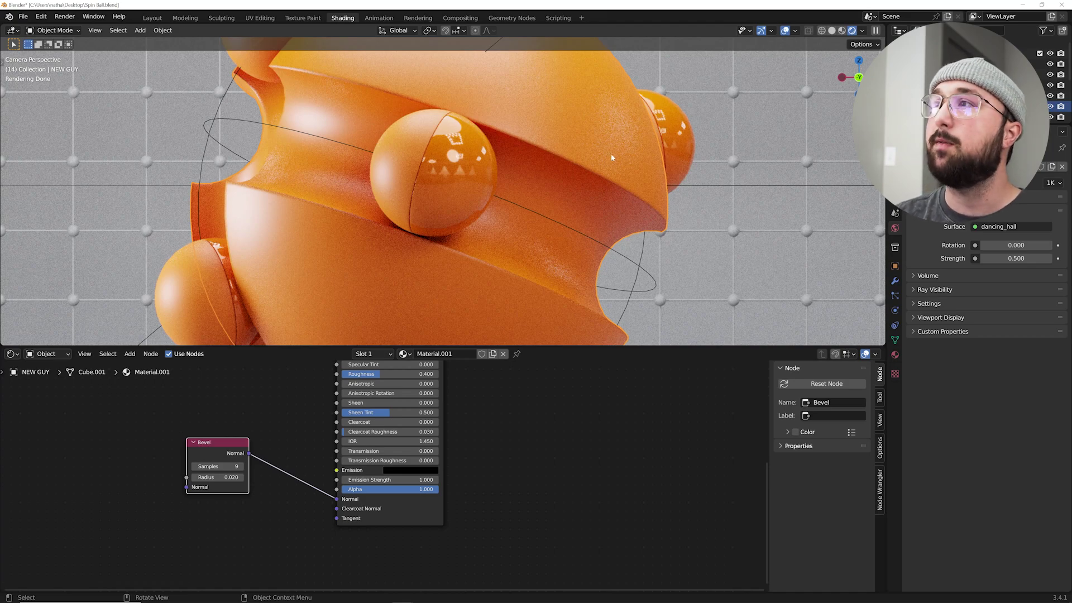
- Hide the viewport overlays and gizmos and frame the whole ball in the rendered camera view
{"action": "scroll", "coordinate": [613, 164], "scroll_direction": "down", "scroll_amount": 5}
{"action": "scroll", "coordinate": [614, 168], "scroll_direction": "up", "scroll_amount": 2}
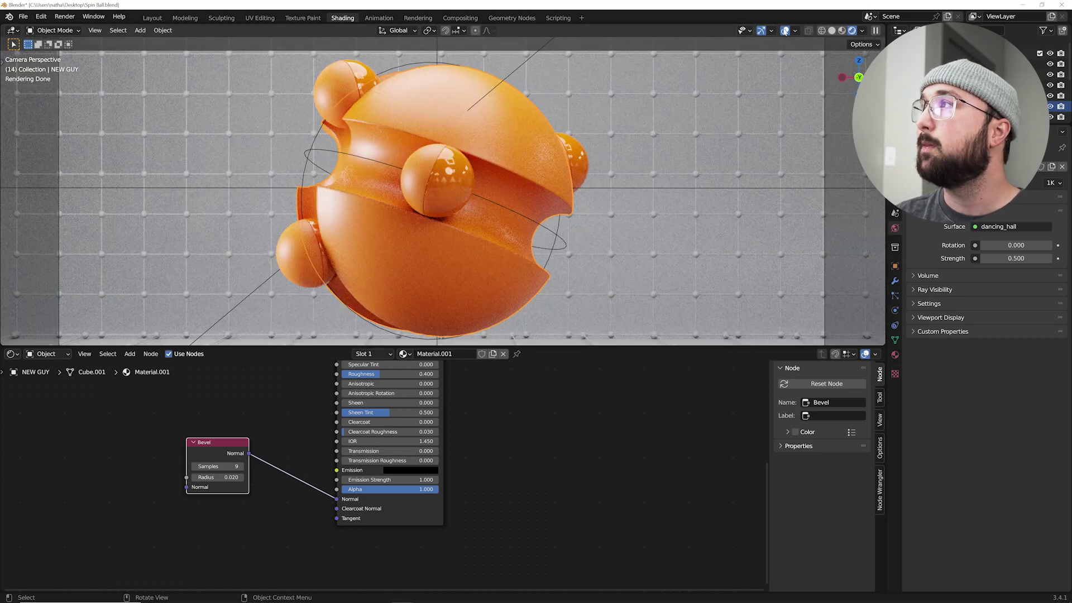
{"action": "key", "text": "shift+alt+z"}
{"action": "key", "text": "ctrl+grave"}
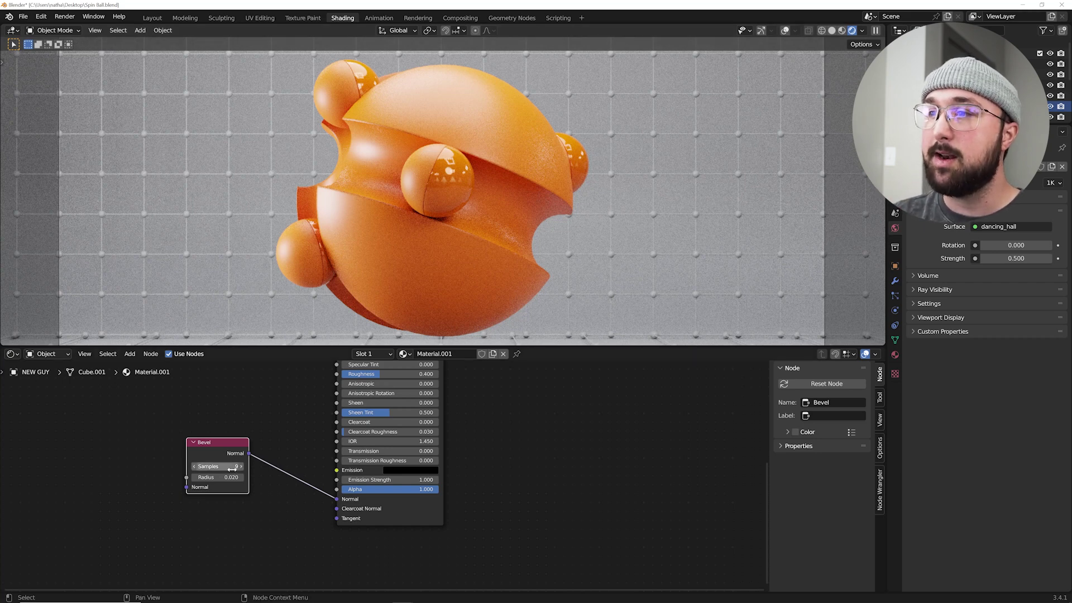
{"action": "left_click", "coordinate": [218, 477]}
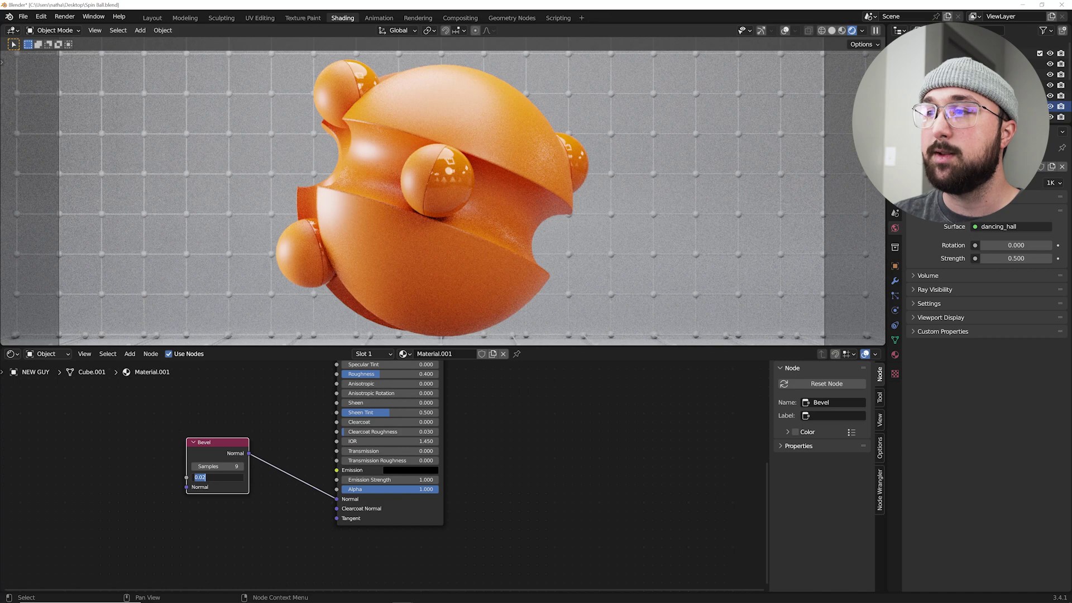
{"action": "key", "text": "Return"}
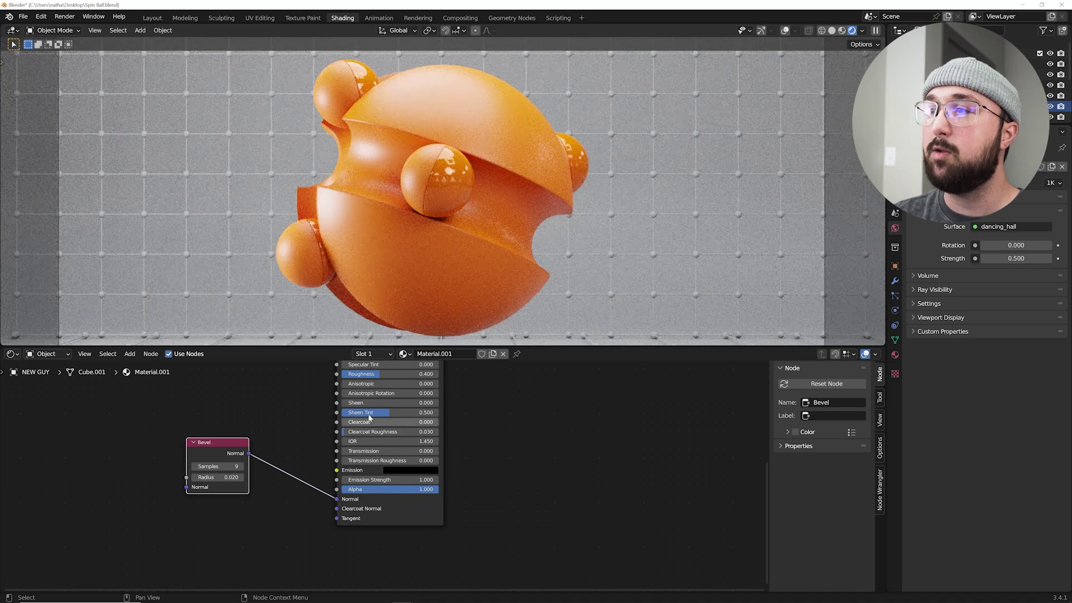
{"action": "scroll", "coordinate": [354, 486], "scroll_direction": "down", "scroll_amount": 5}
{"action": "middle_click_drag", "start_coordinate": [371, 413], "coordinate": [388, 444]}
{"action": "scroll", "coordinate": [358, 494], "scroll_direction": "up", "scroll_amount": 5}
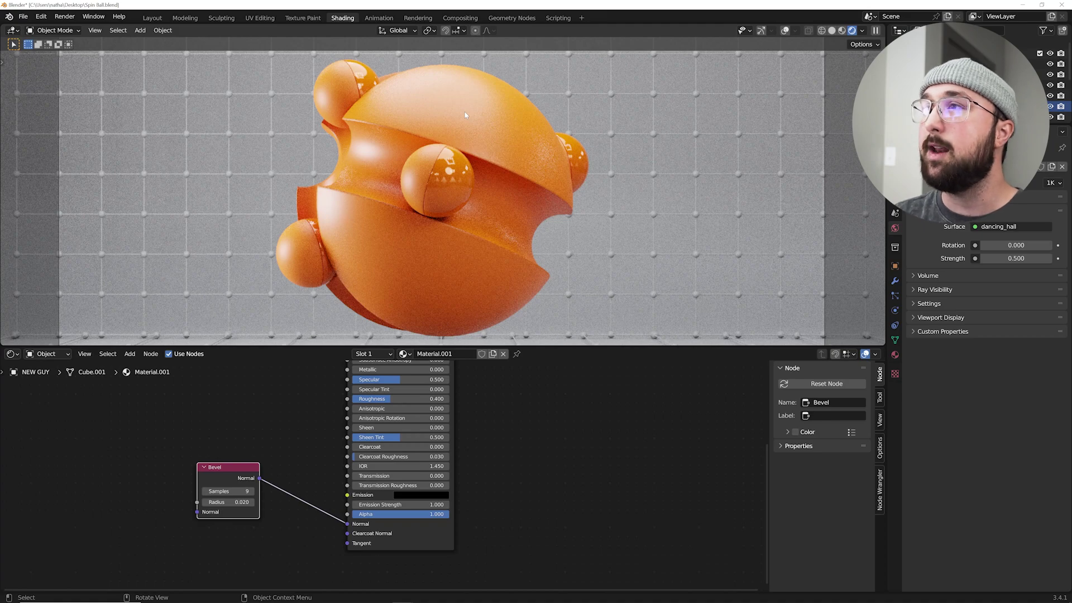
- Play the ball's animation in the rendered viewport and pause it
{"action": "key", "text": "space"}
{"action": "key", "text": "space"}
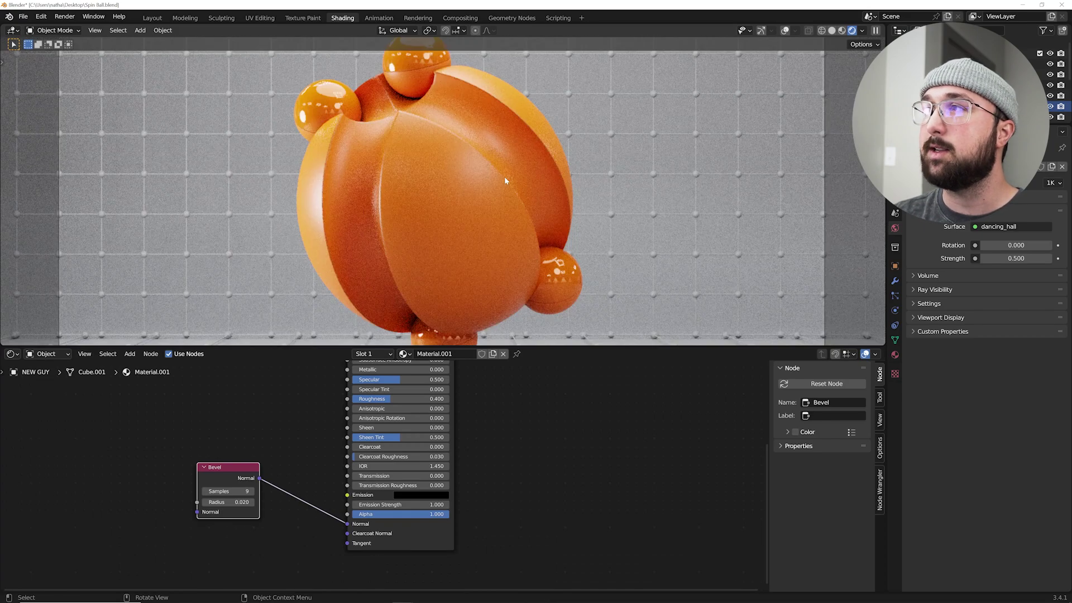